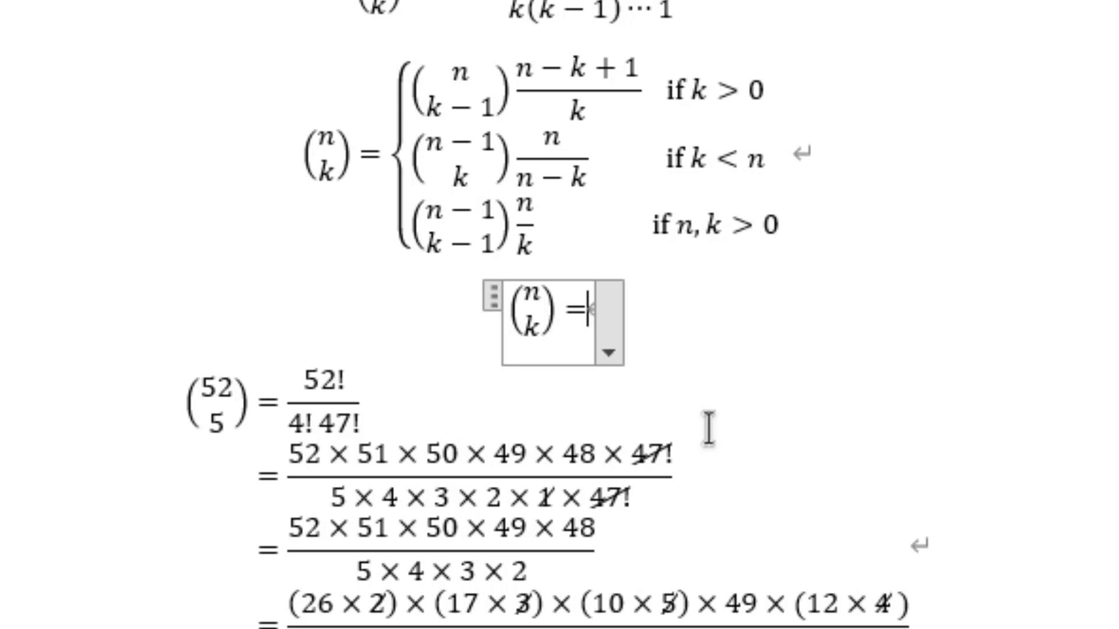
After the equals sign, begin an opening brace followed by a cases structure, entered as {\cases(
text({)
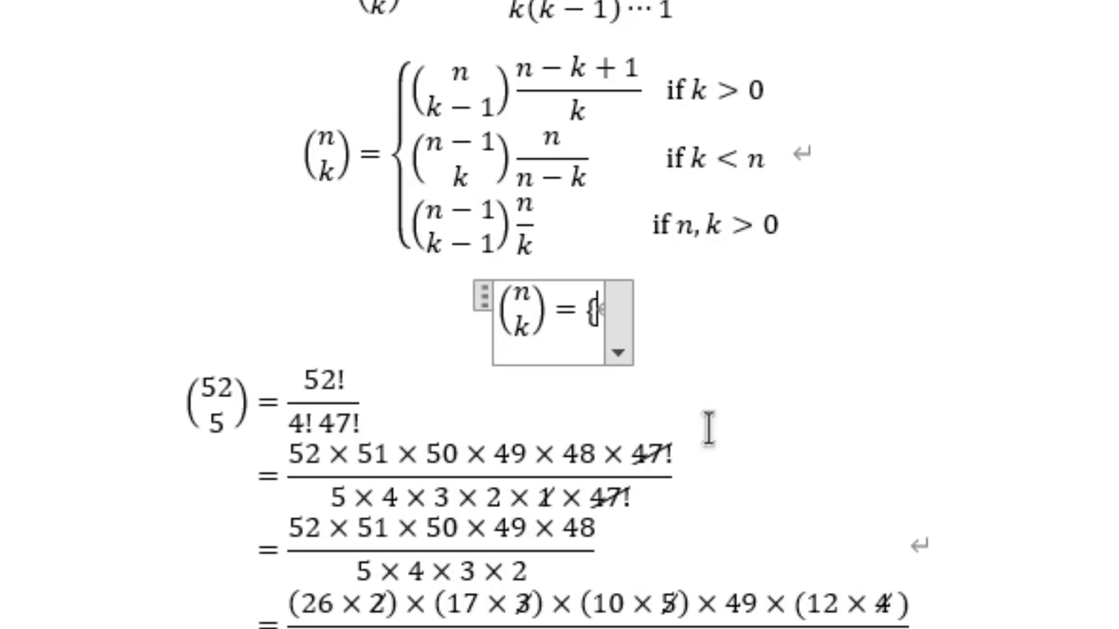
text(\case)
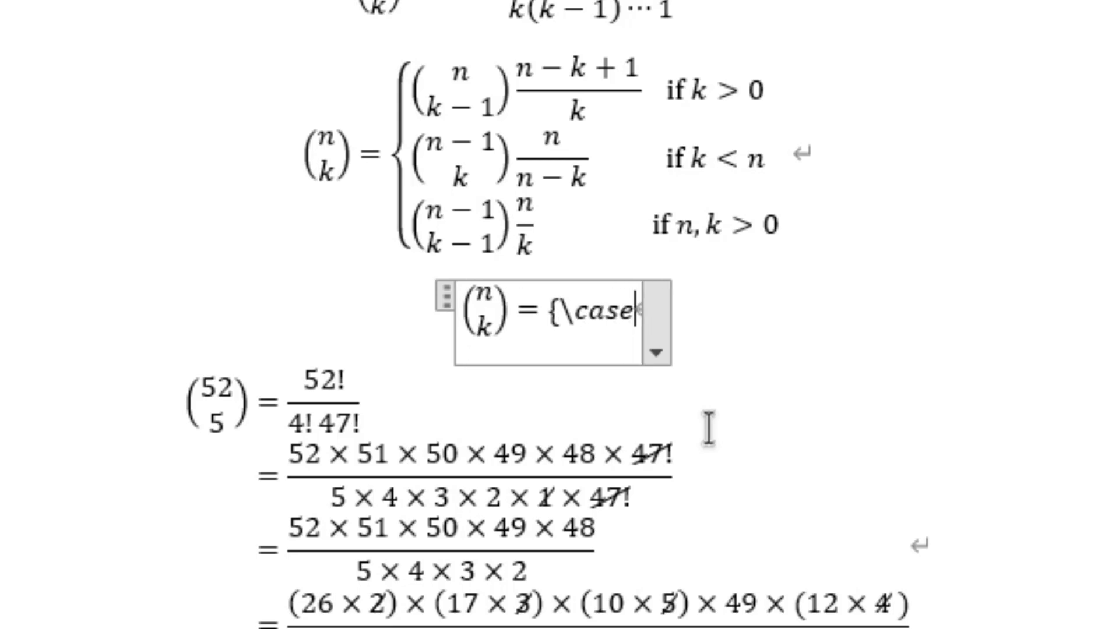
text(s)
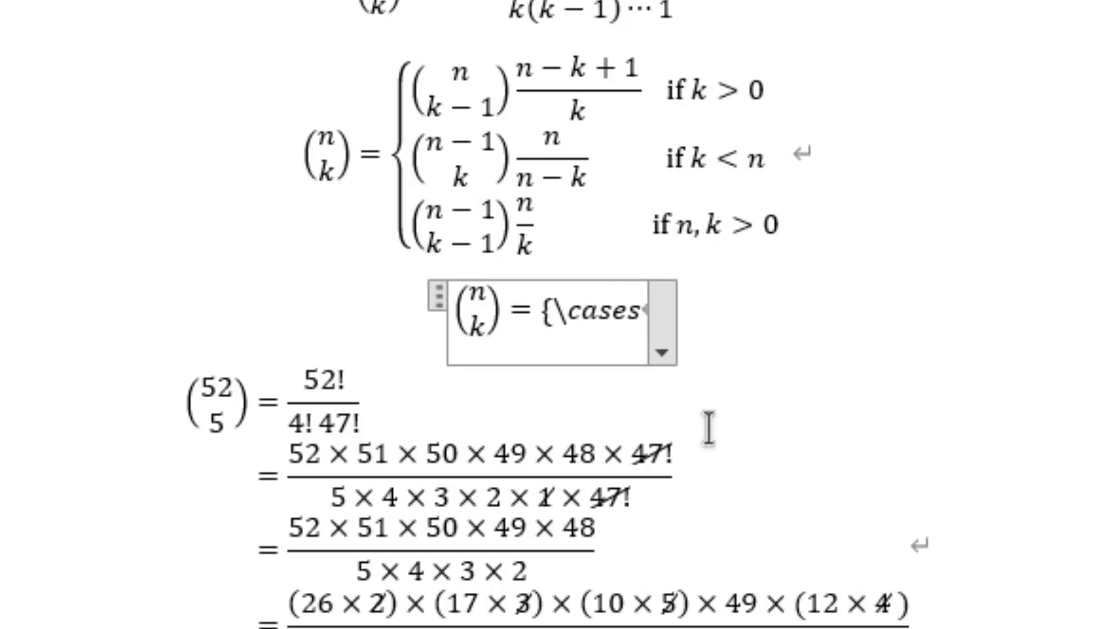
text(()
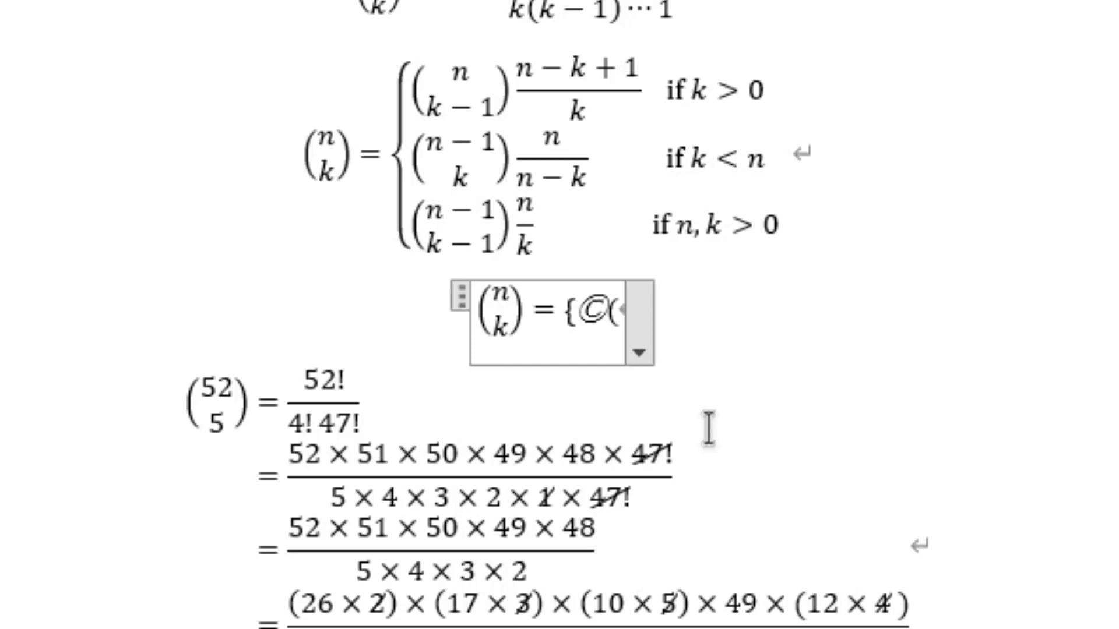
Start the first case with the binomial coefficient n over k-1, entered as \pmatrix(n@k-1)
text(\p)
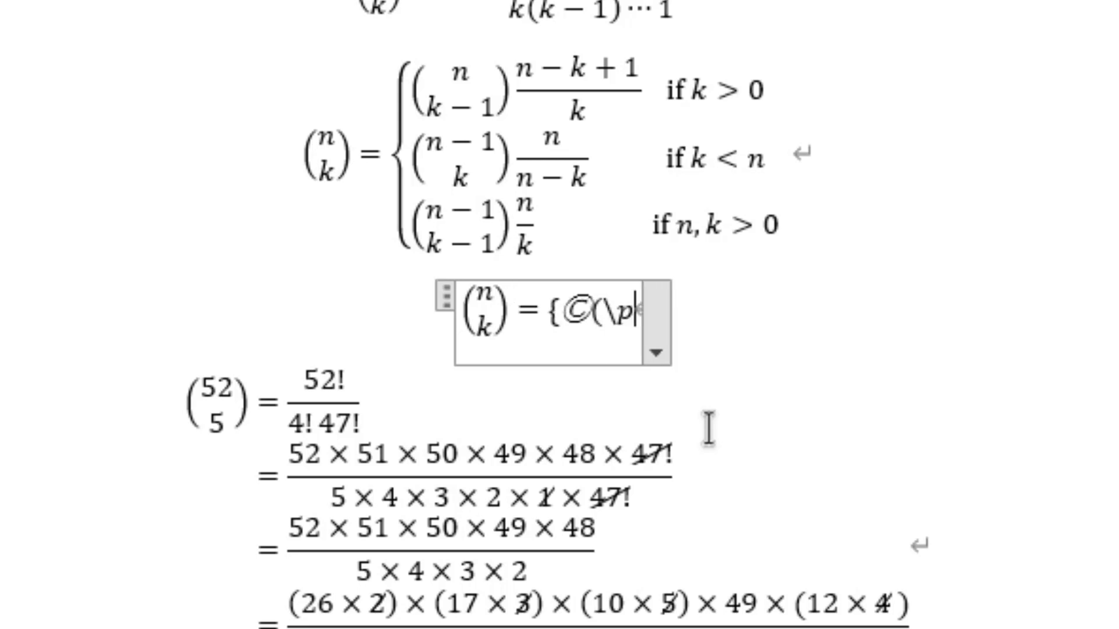
text(matrix(n@)
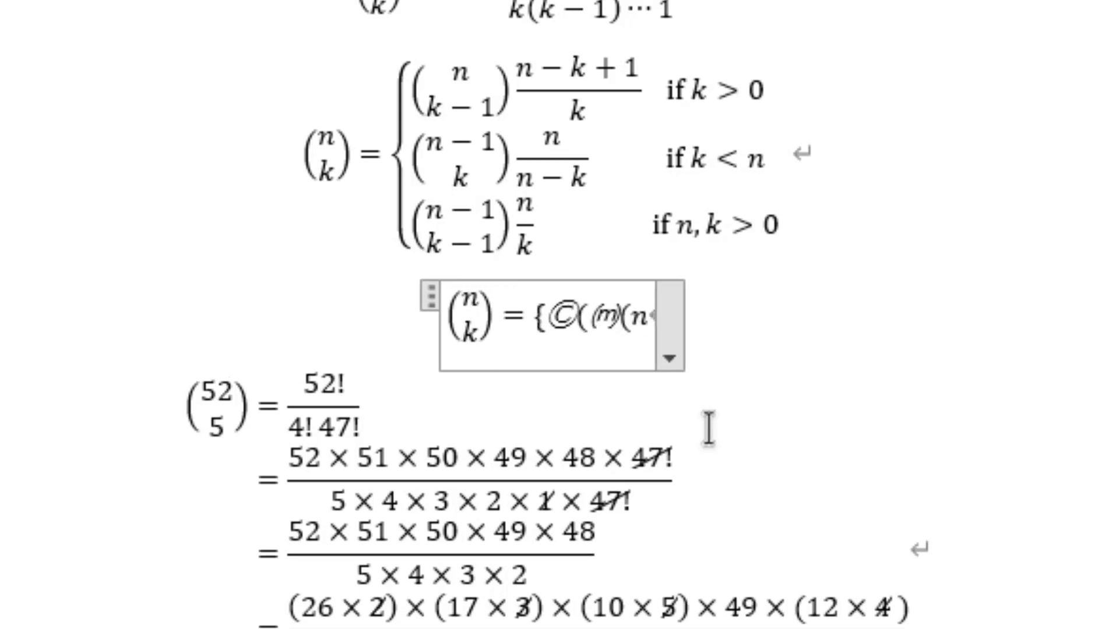
text(k)
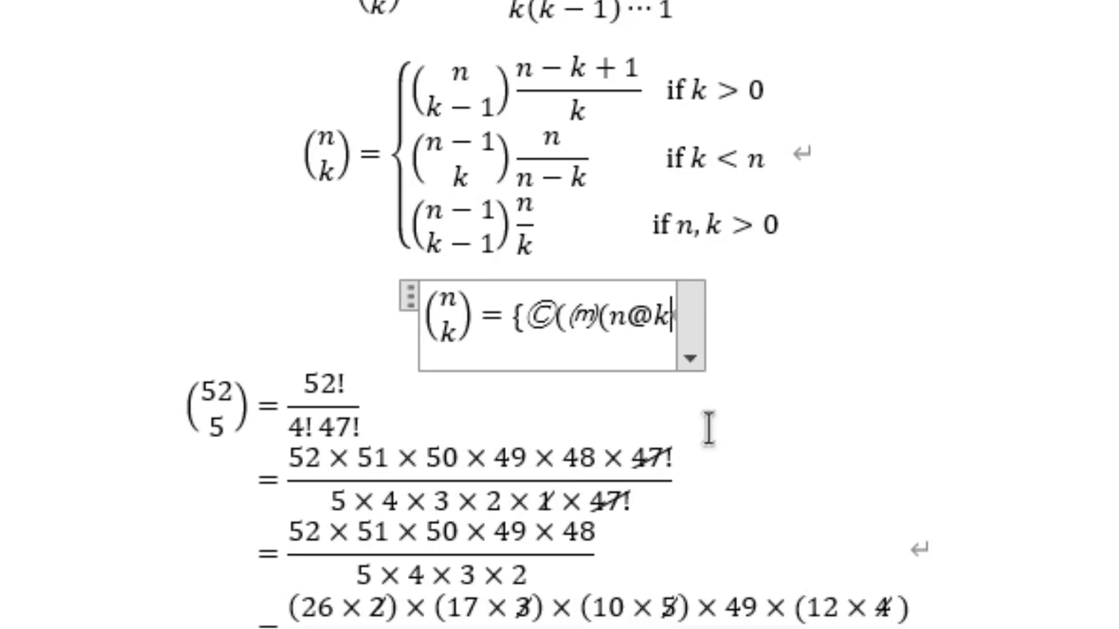
text(-1))
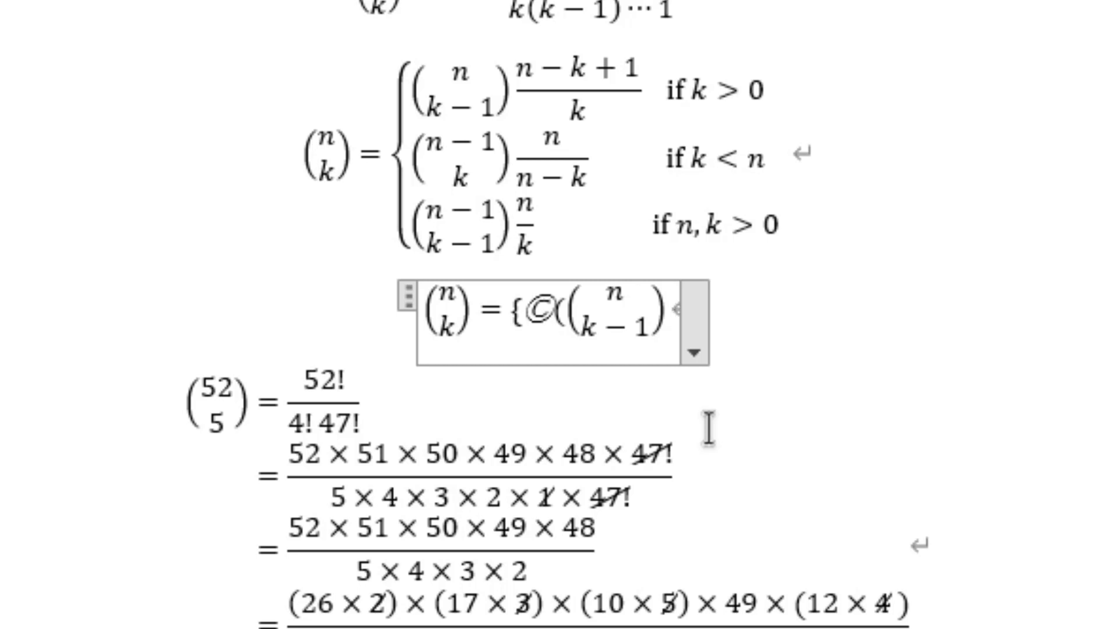
Complete the first case with the fraction (n-k+1)/k and the condition "if k>0"
text(()
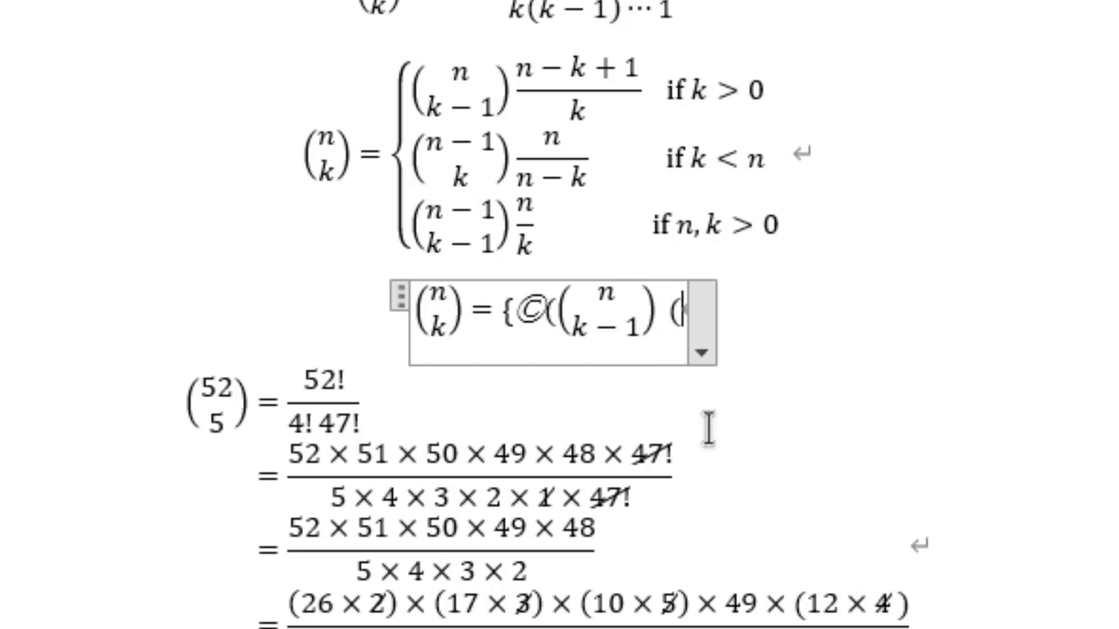
text(n)
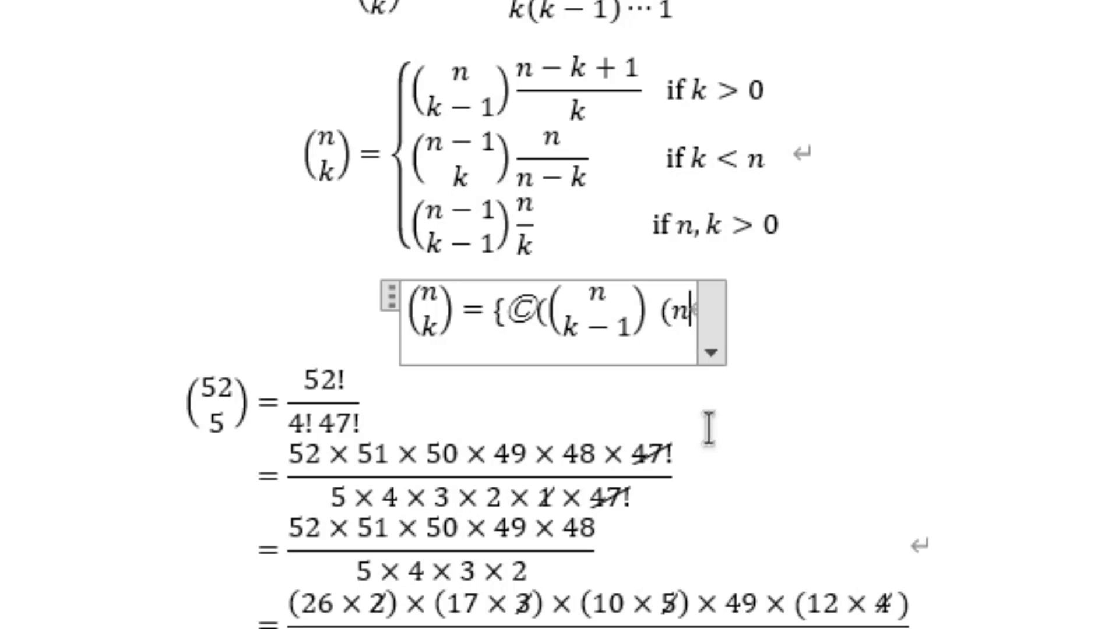
text(-k+)
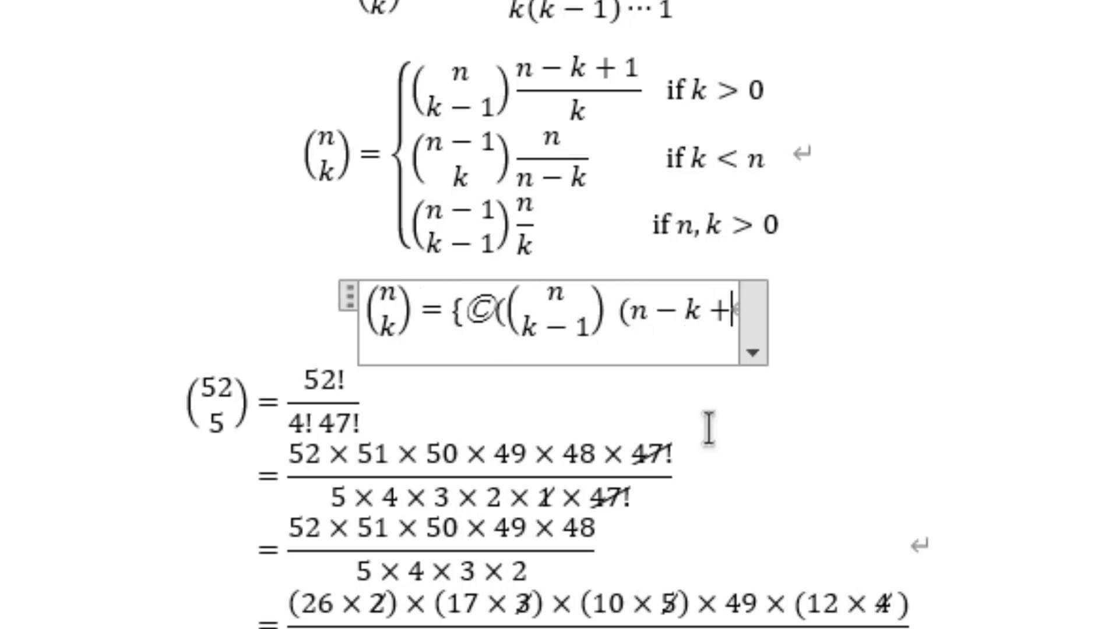
text(1)/)
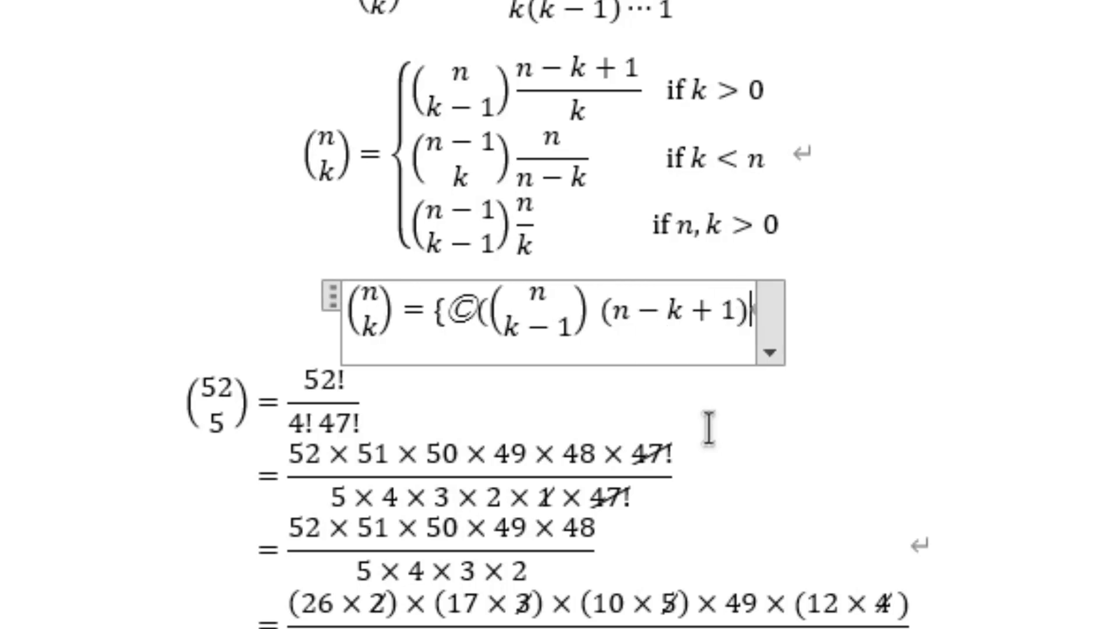
text(k )
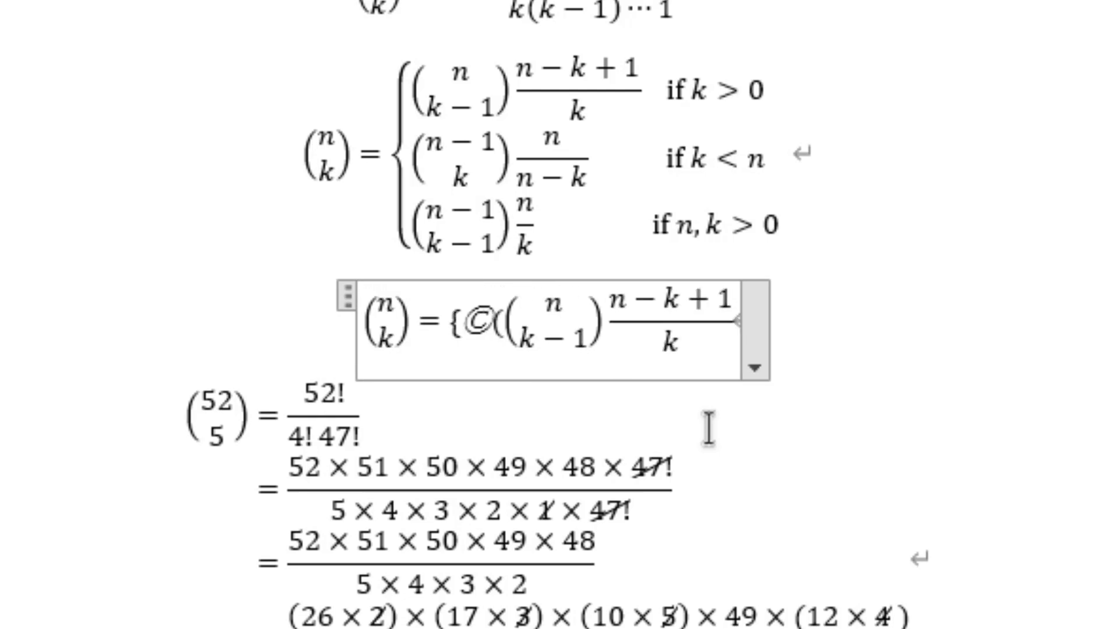
text(i)
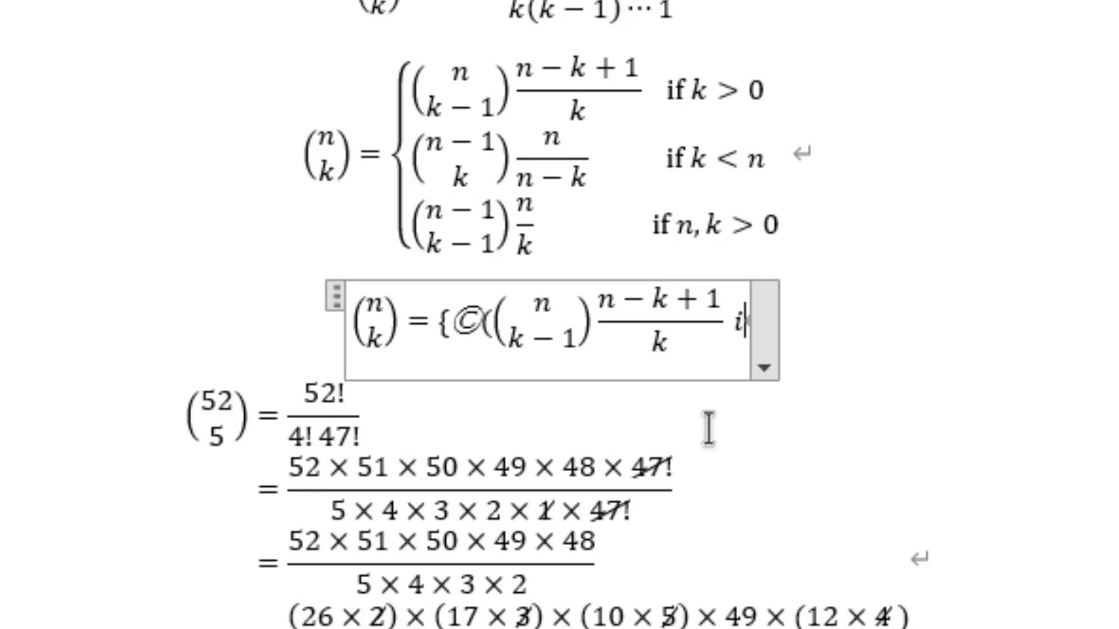
text(f k)
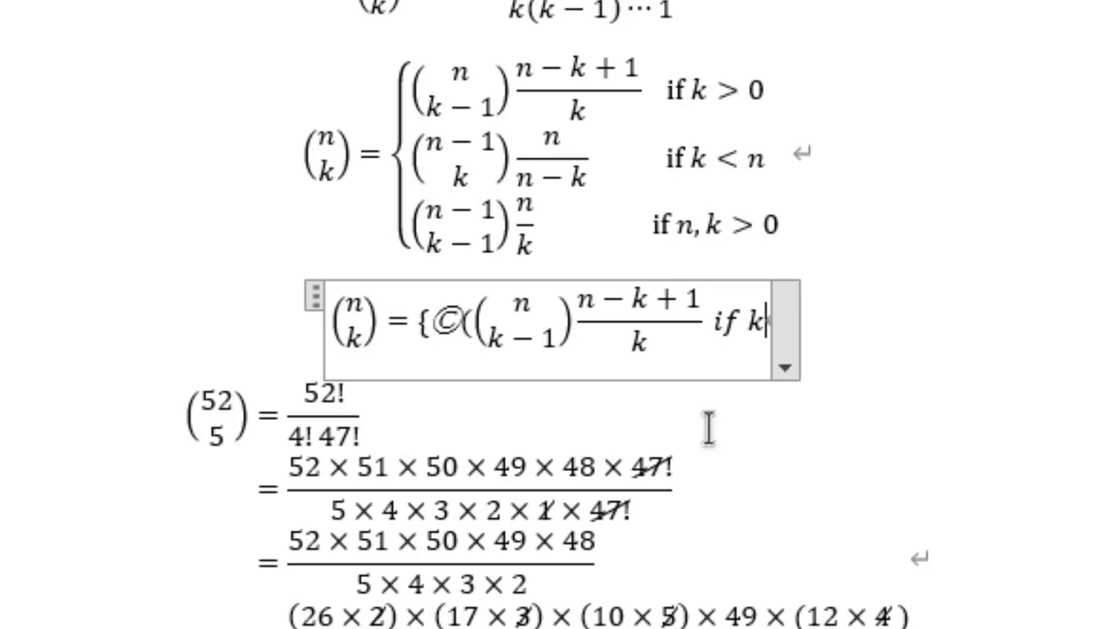
text(>0)
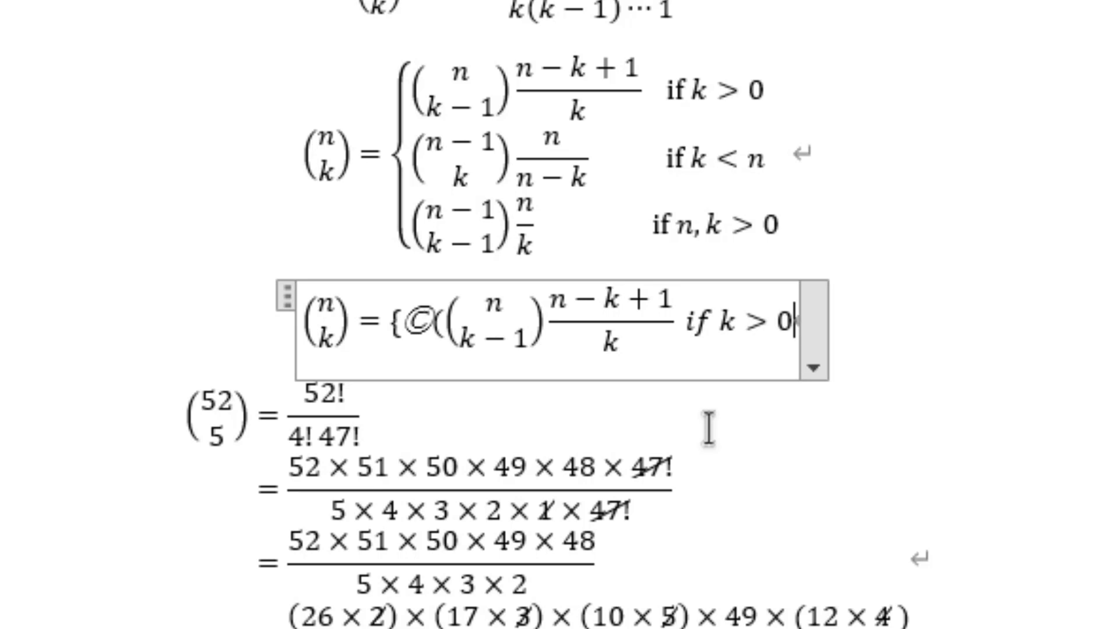
Start the second case after an @ row separator with the binomial n-1 over k, entered as \pmatrix(n-1@k), and build it up
text(@)
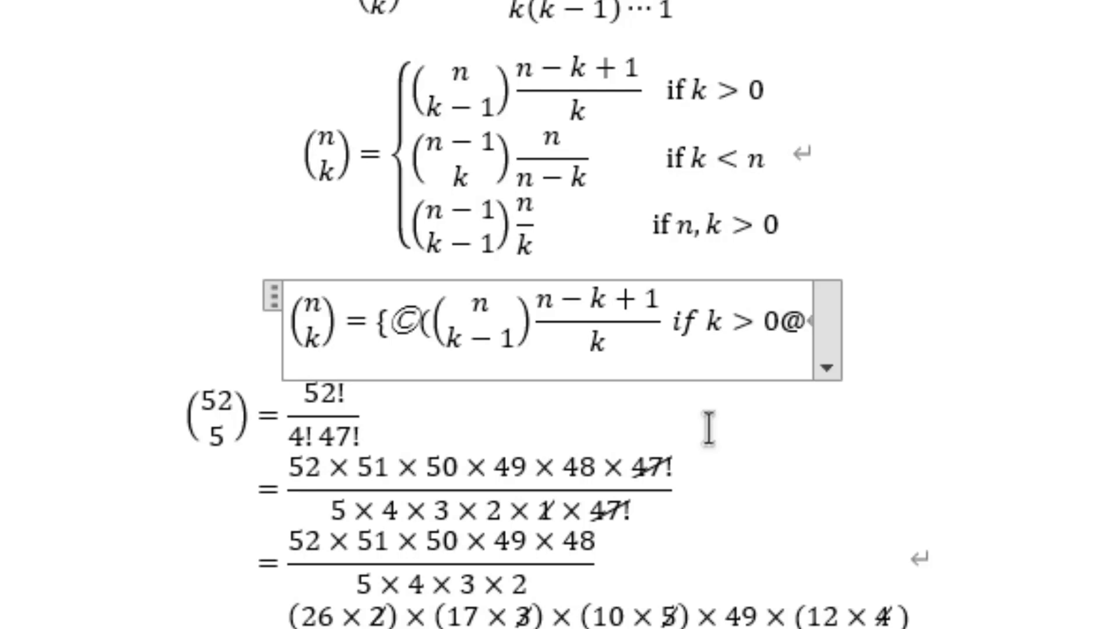
text(\pmat)
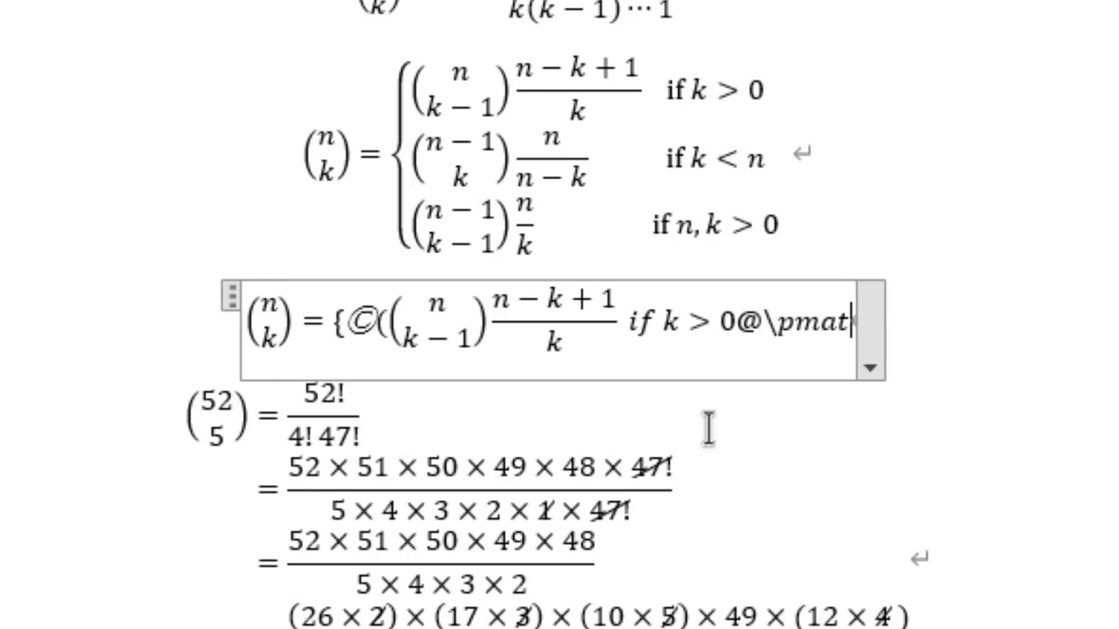
text(rix(n)
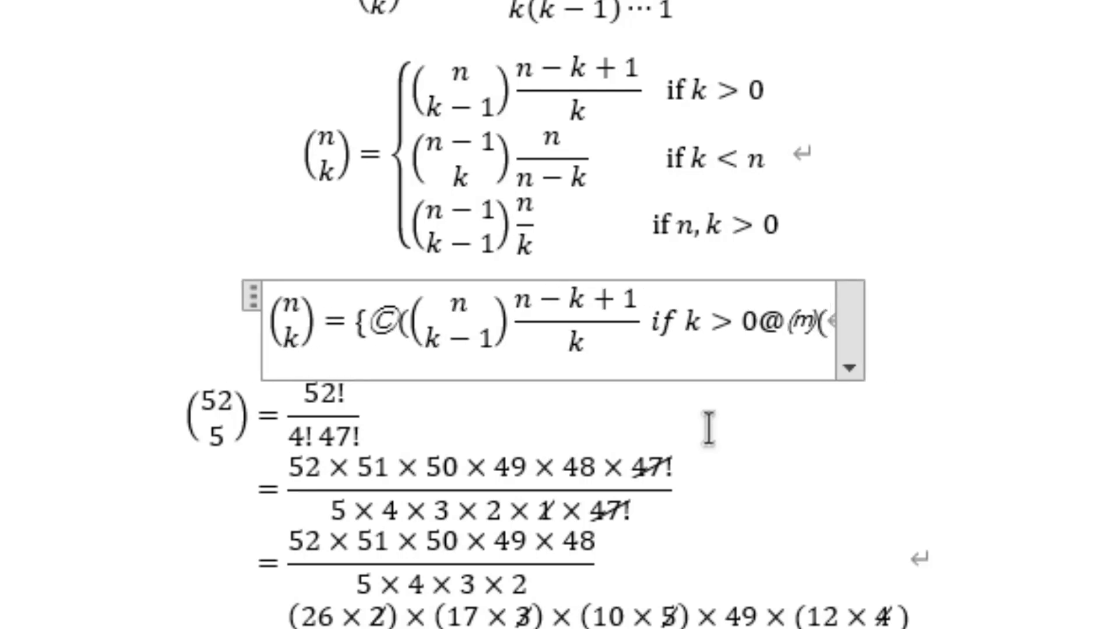
text(-1@)
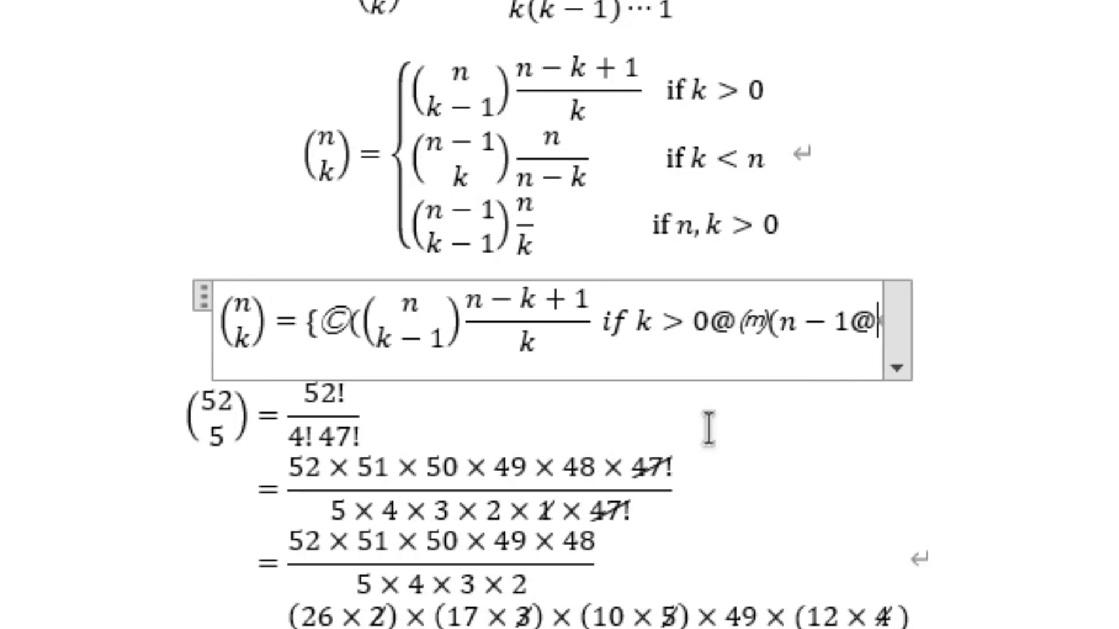
text(k))
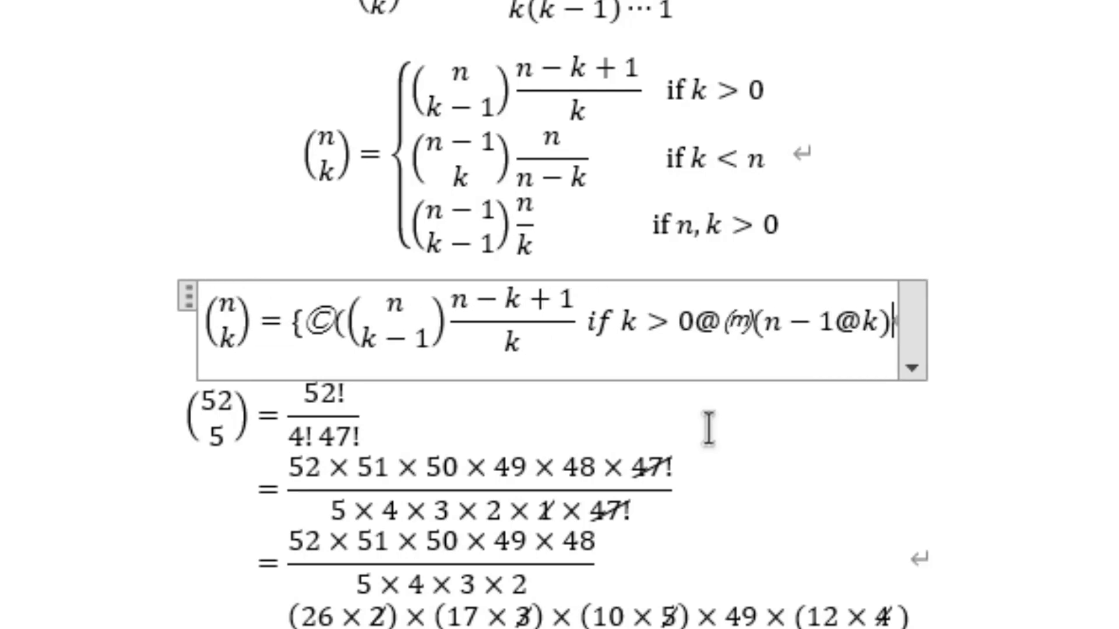
key(space)
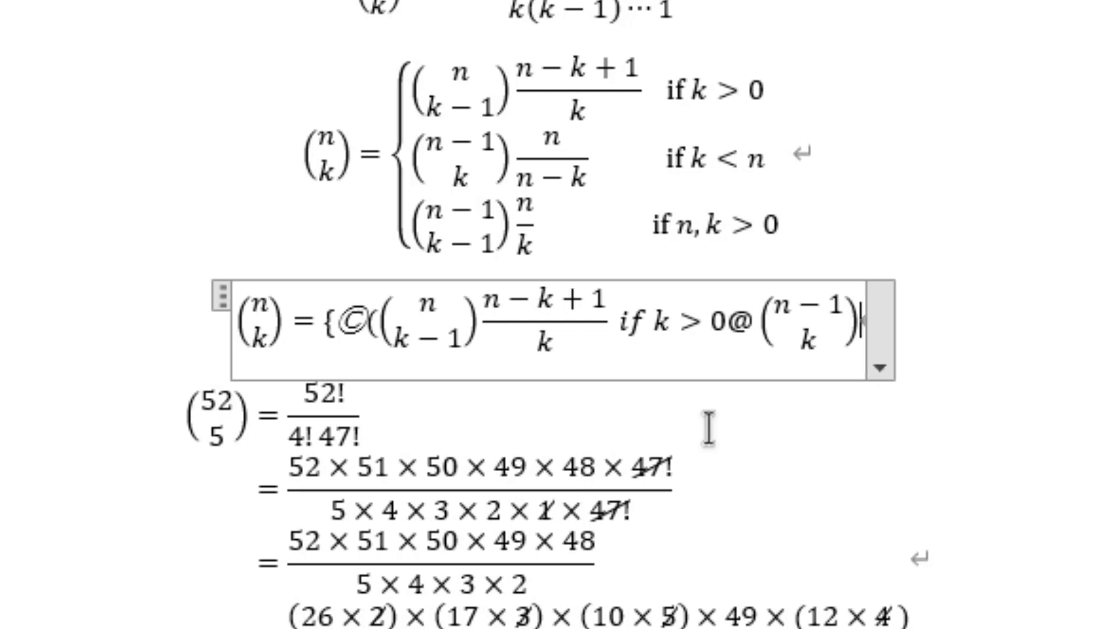
Complete the second case with the fraction n/(n-k) and the condition "if k<n"
text(n)
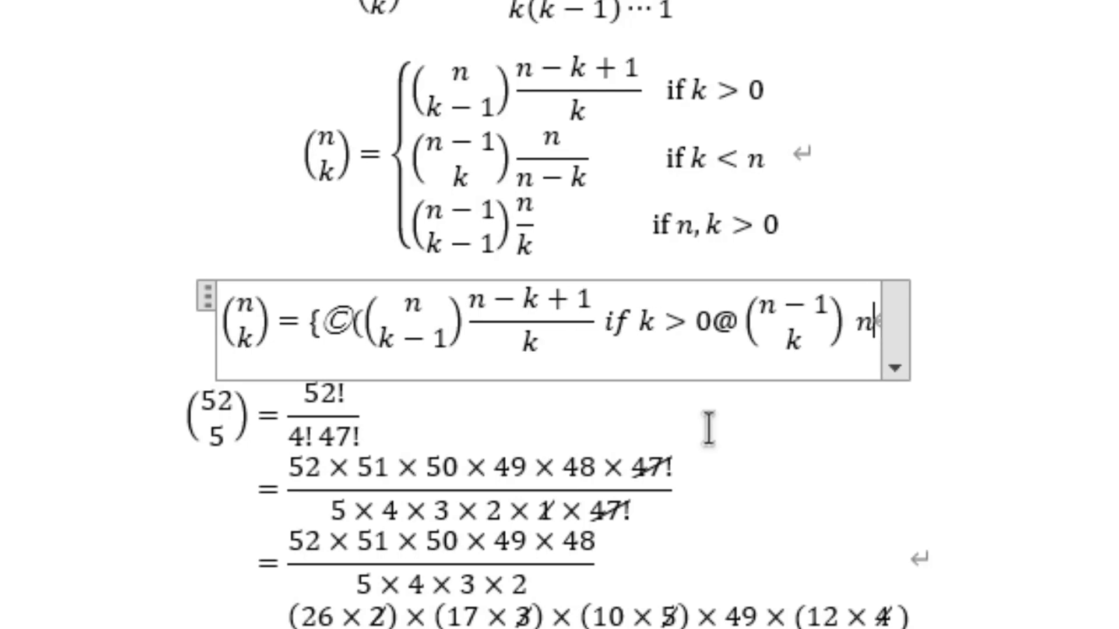
text(/)
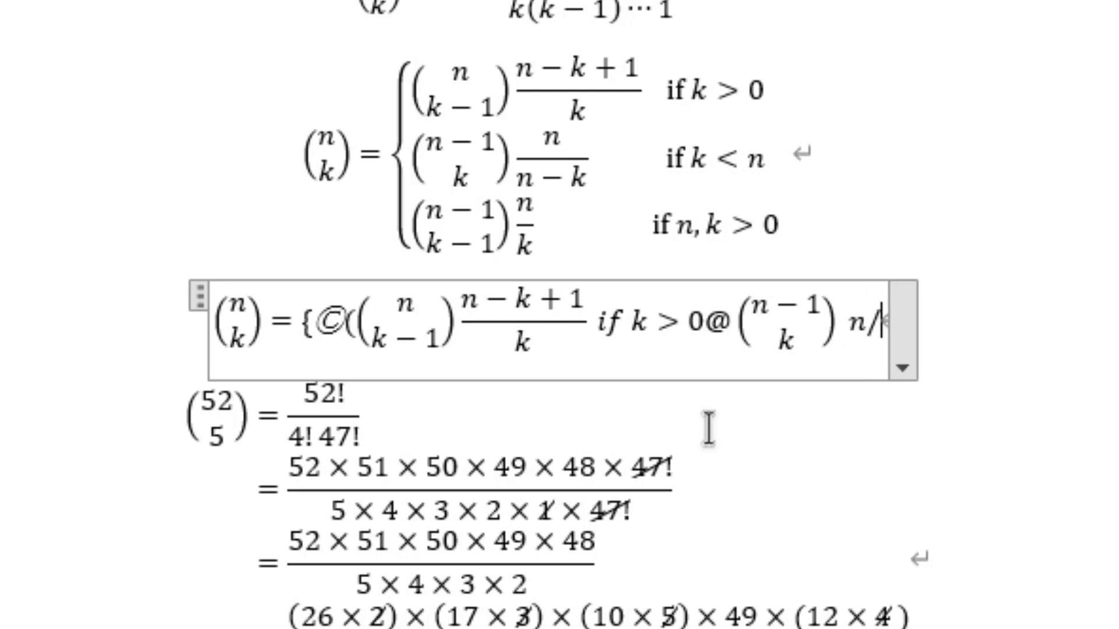
text(()
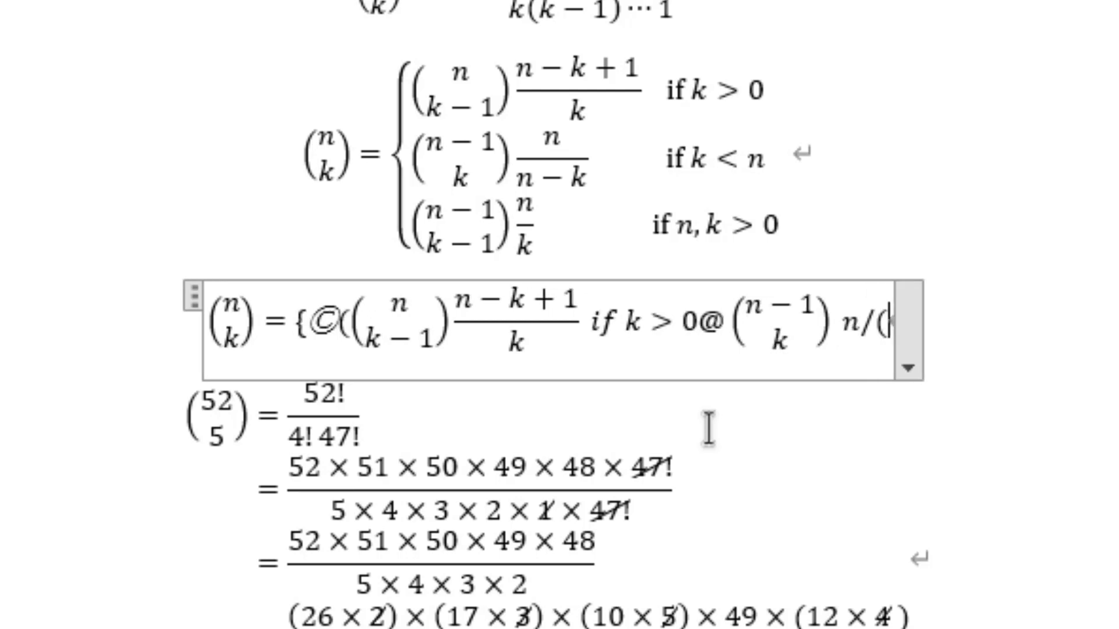
text(n-k)
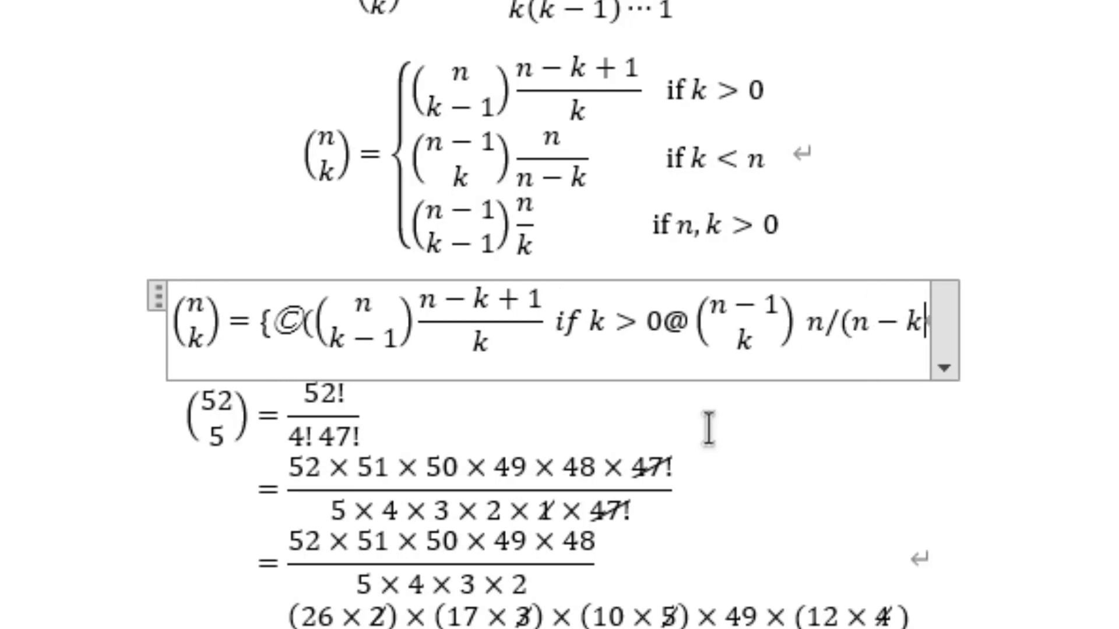
text() )
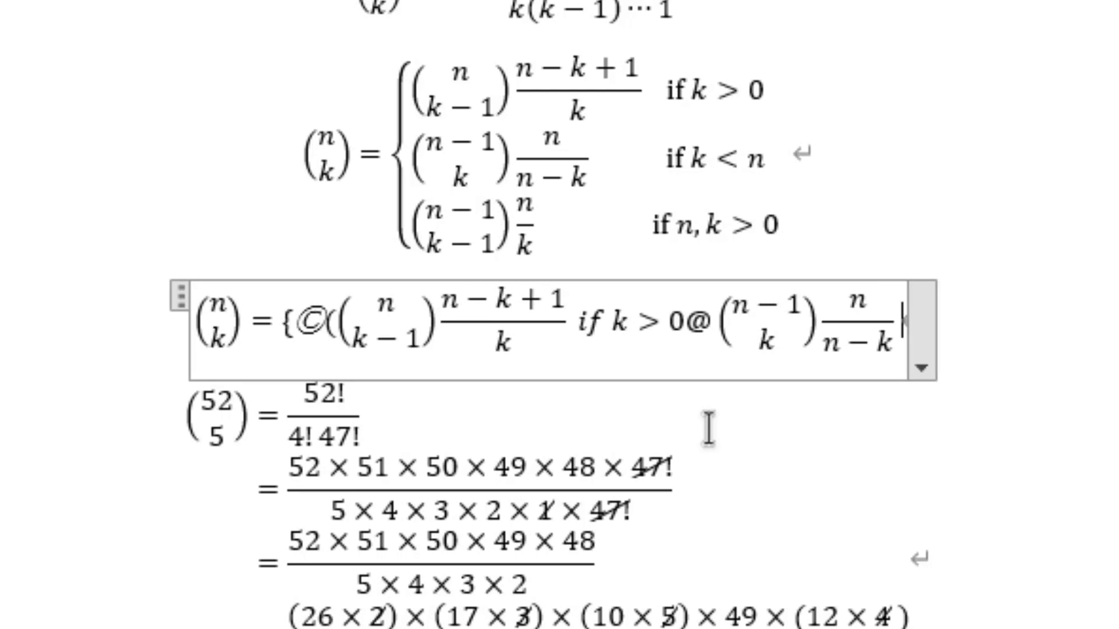
text( if)
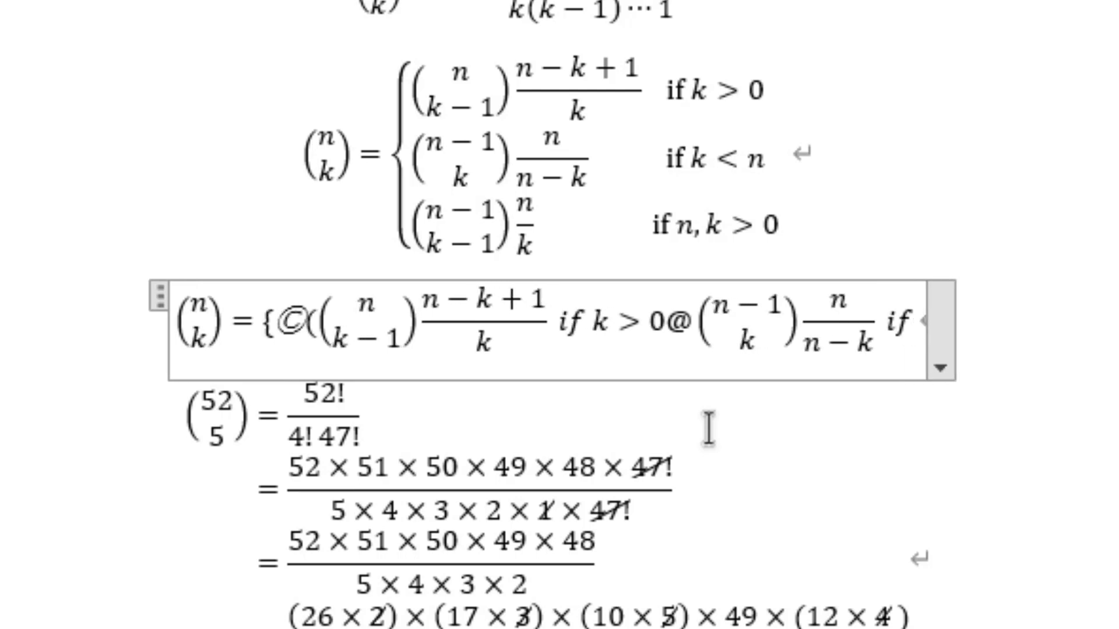
text( k<n)
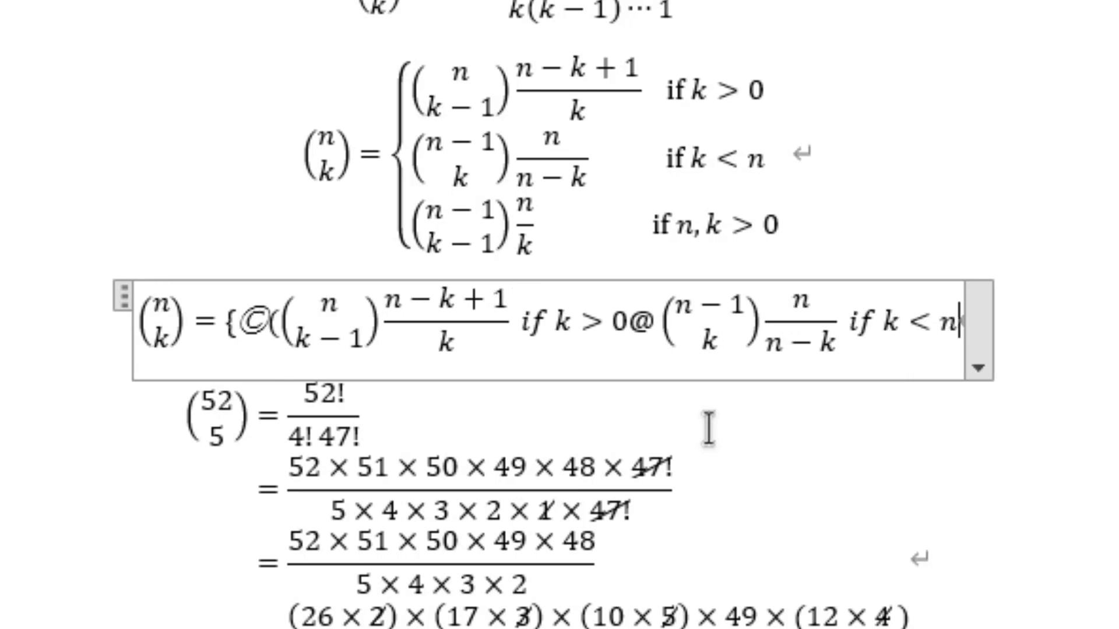
Start the third case after an @ row separator with the binomial n-1 over k-1, entered as \pmatrix(n-1@k-1), and build it up
text(@)
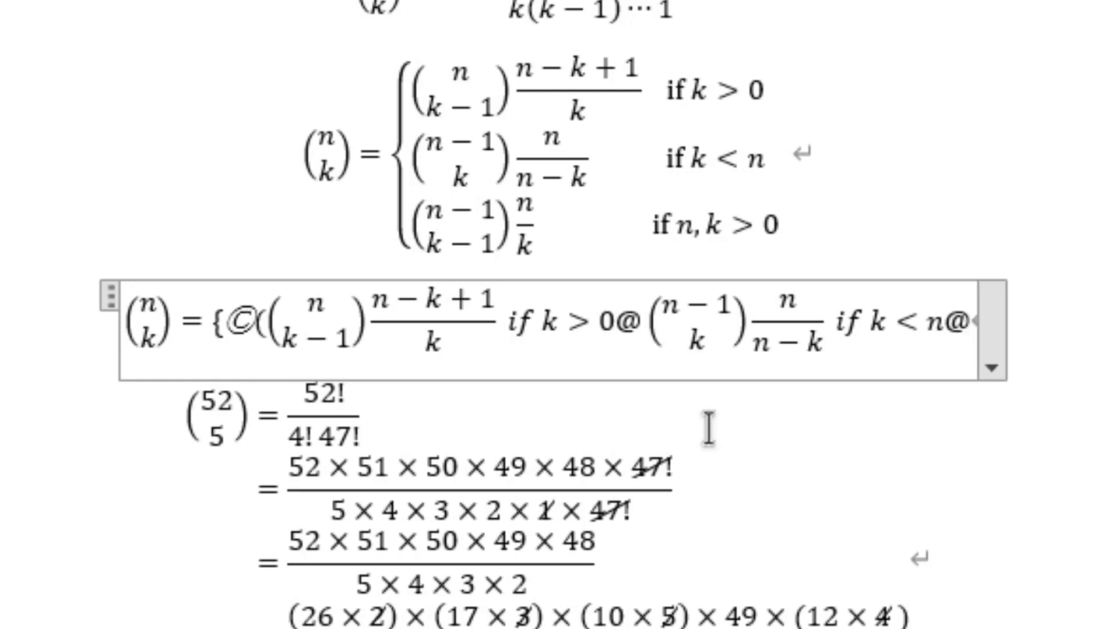
text(\)
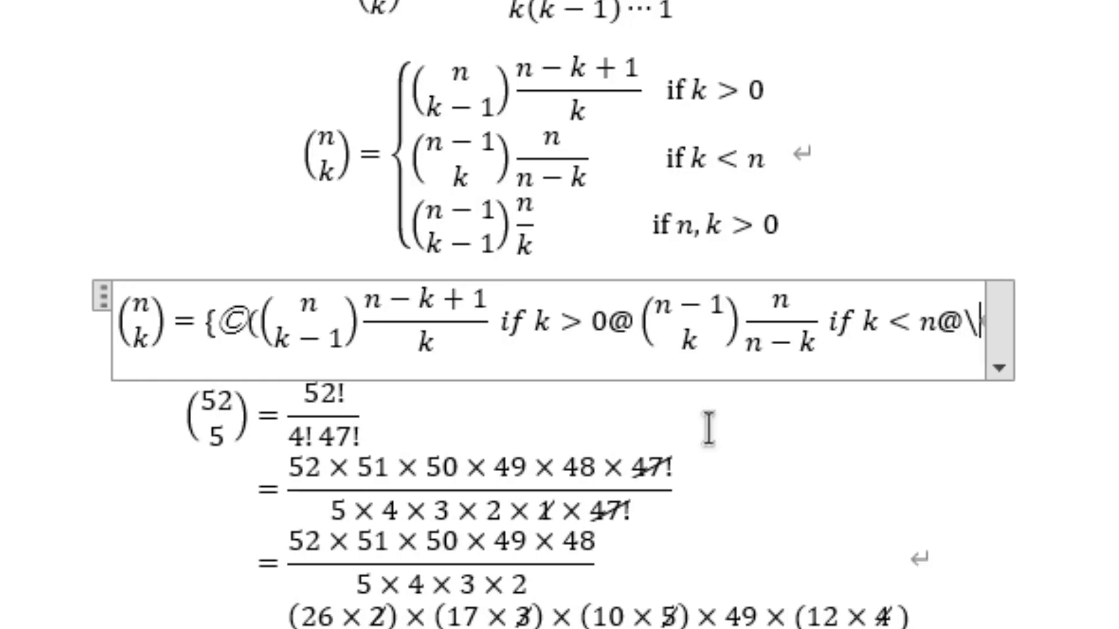
text(pmatrix)
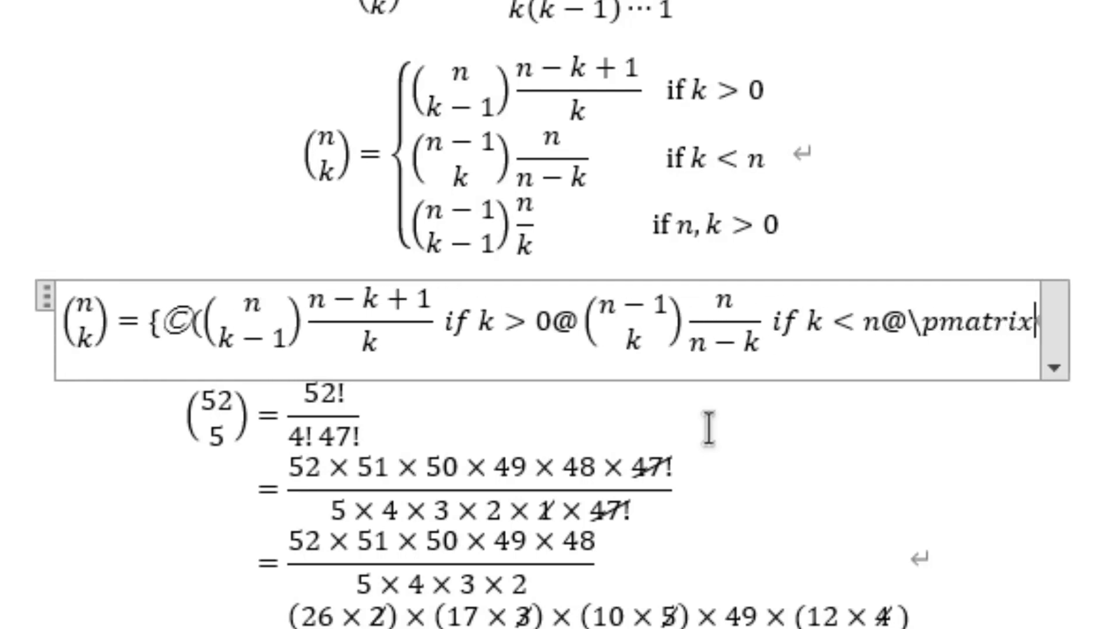
text(()
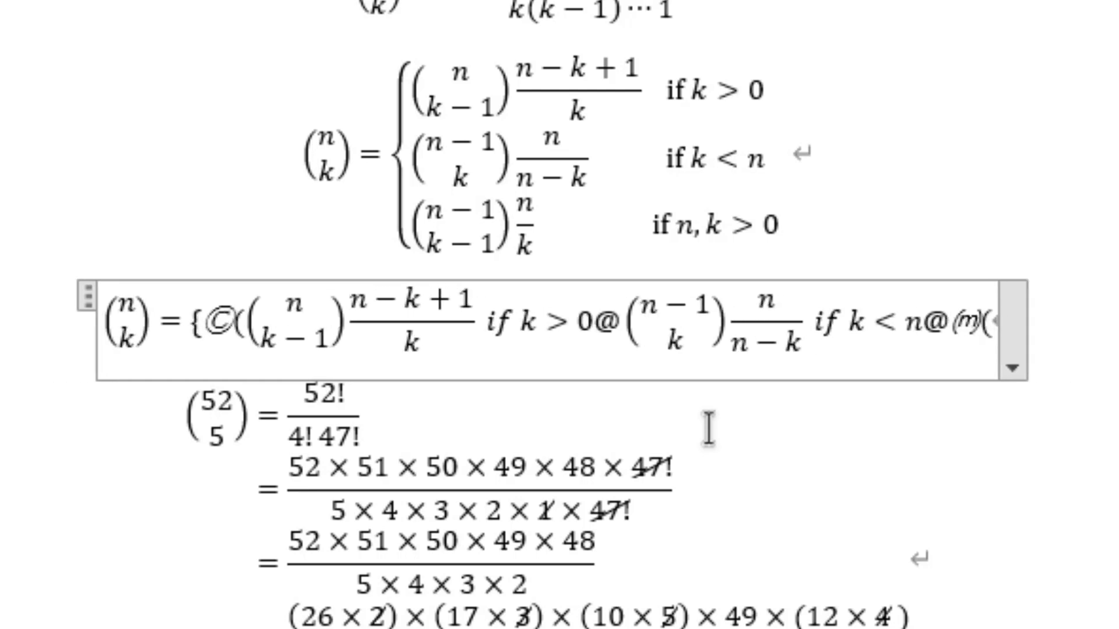
text(n-)
text(1@)
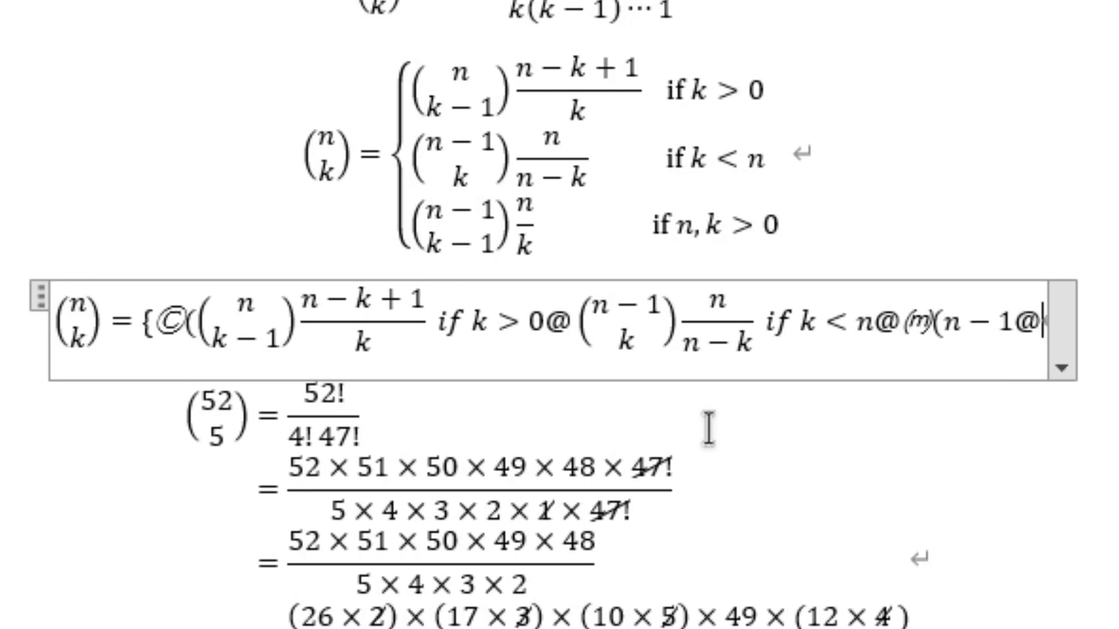
text(k-1))
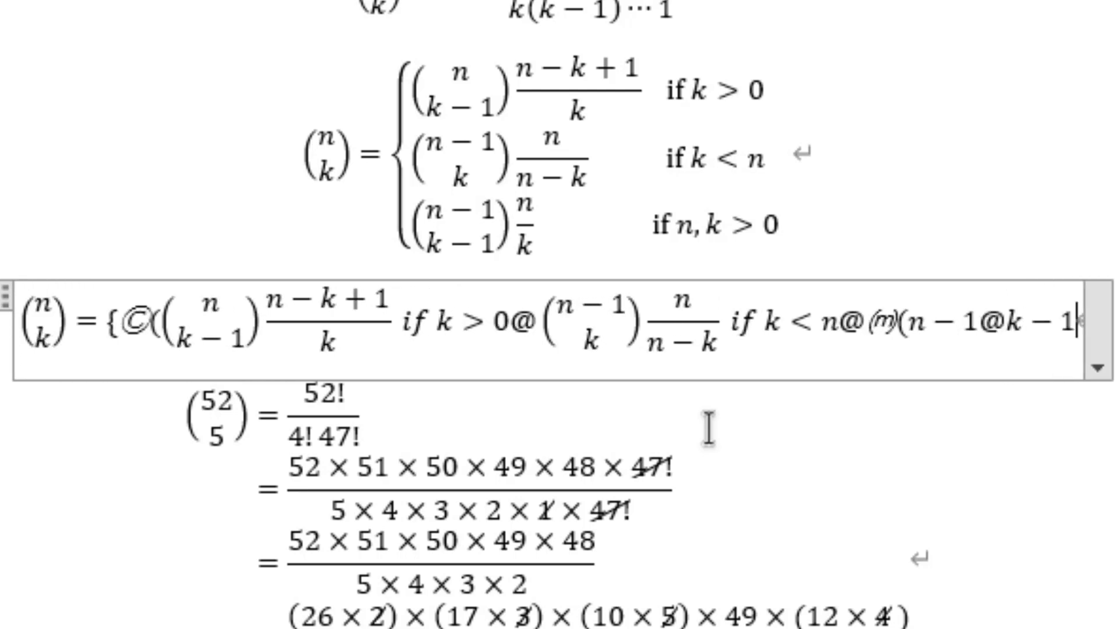
key(space)
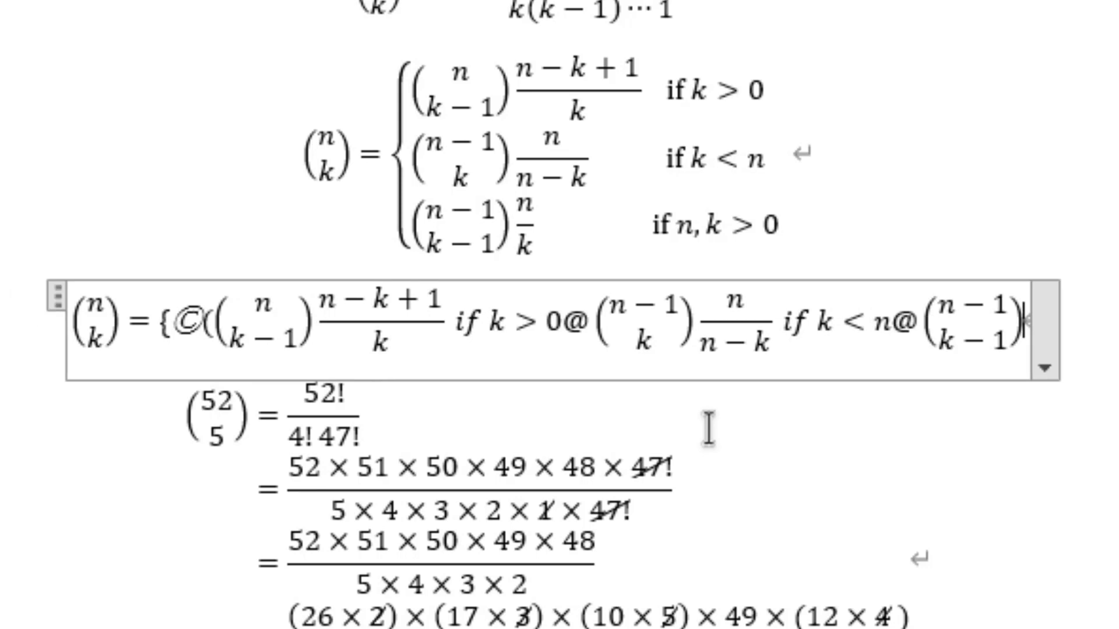
Complete the third case with the fraction n/k and the condition "if n,k > 0"
text(n/k)
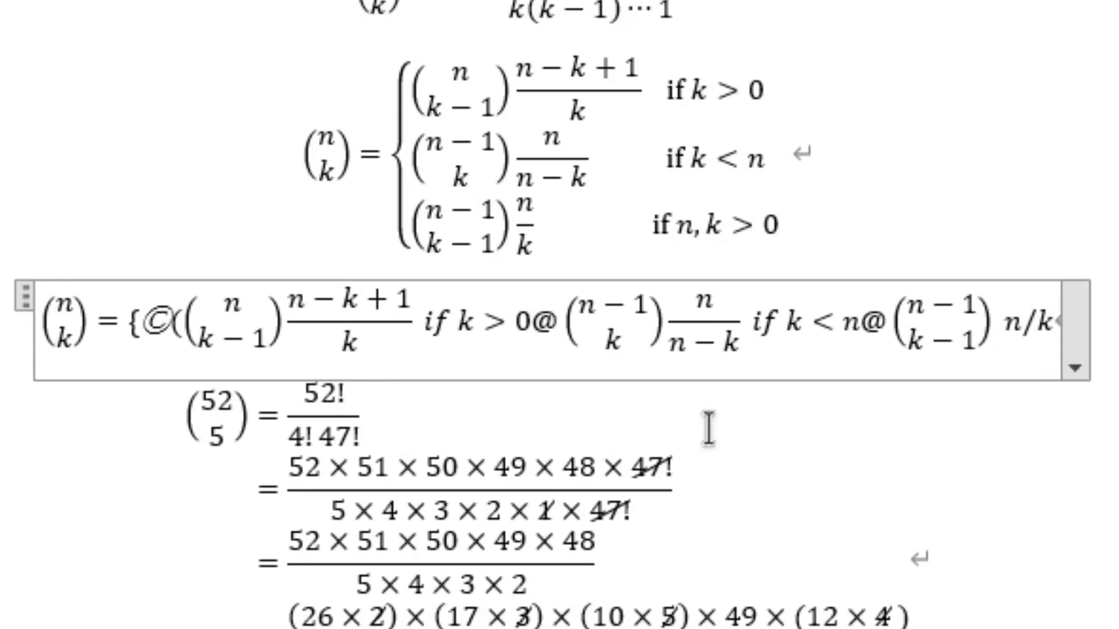
key(space)
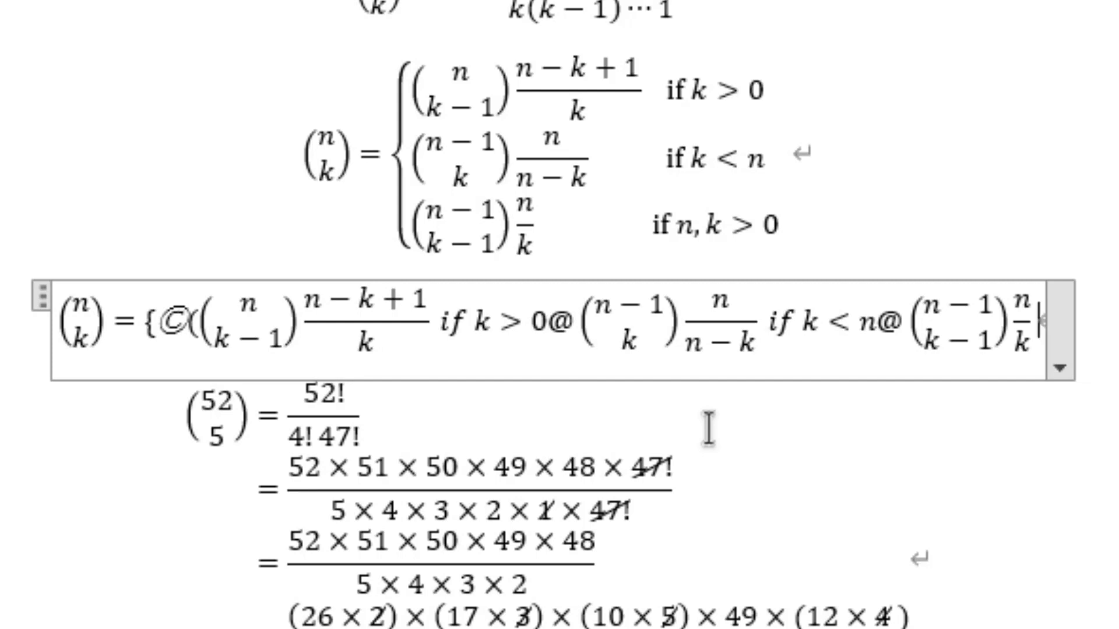
text(if n)
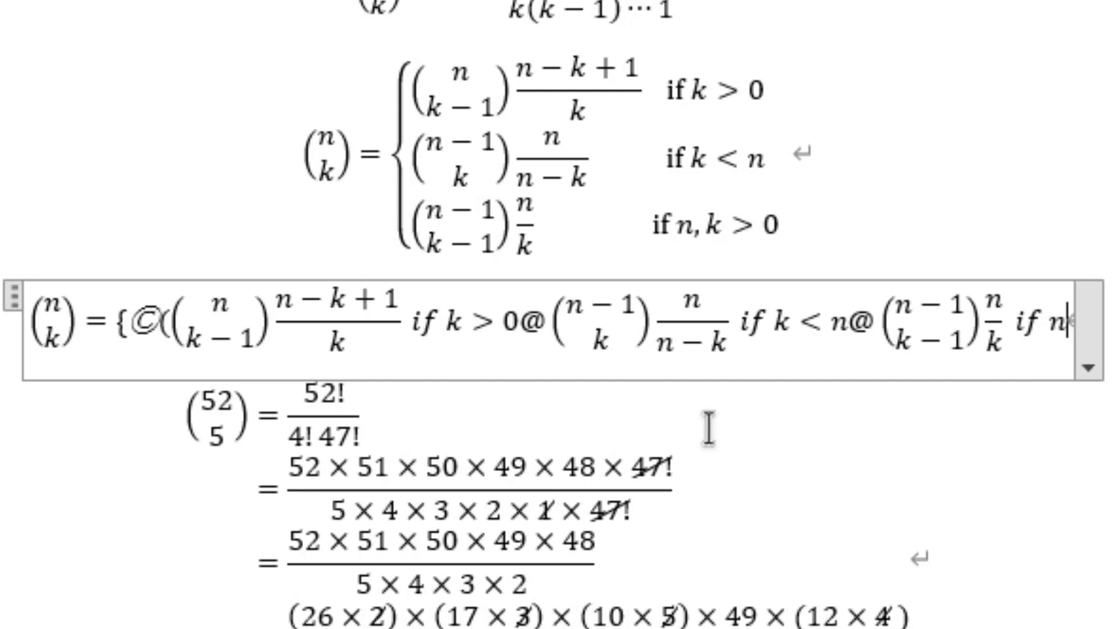
text(,k )
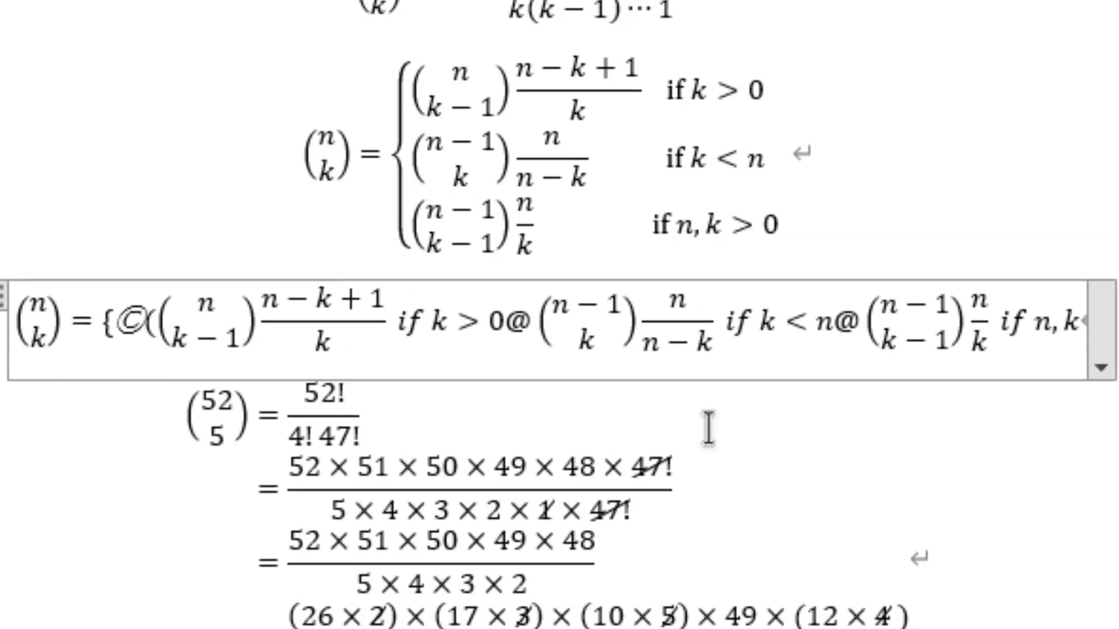
text(> 0)
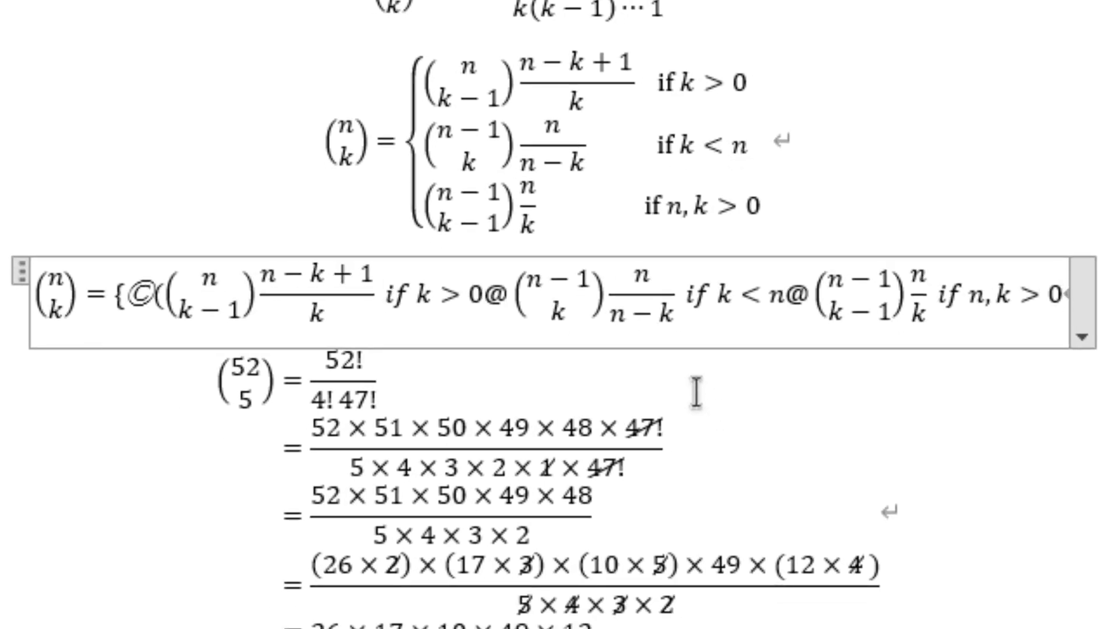
Close the cases list with a parenthesis, build it up, and end the brace with \close so it spans all three rows
text())
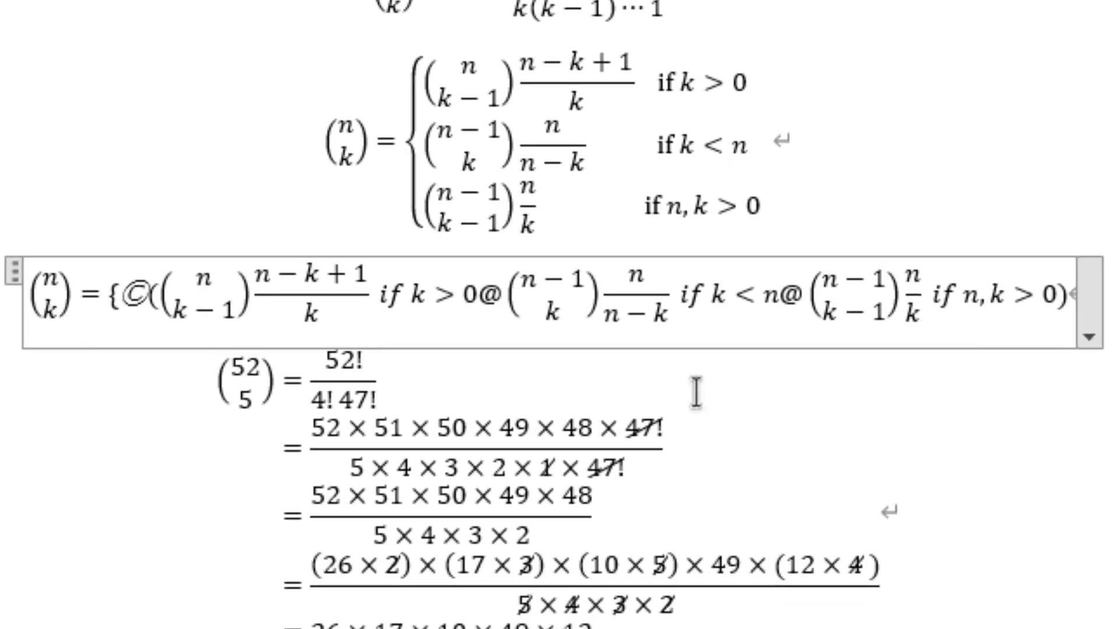
key(space)
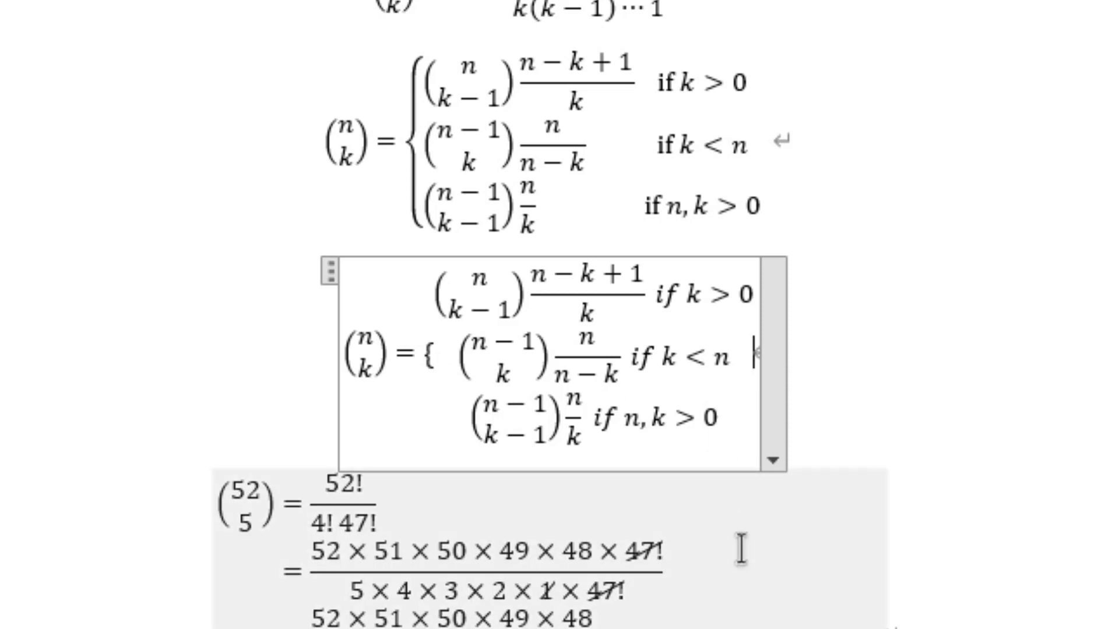
text(\)
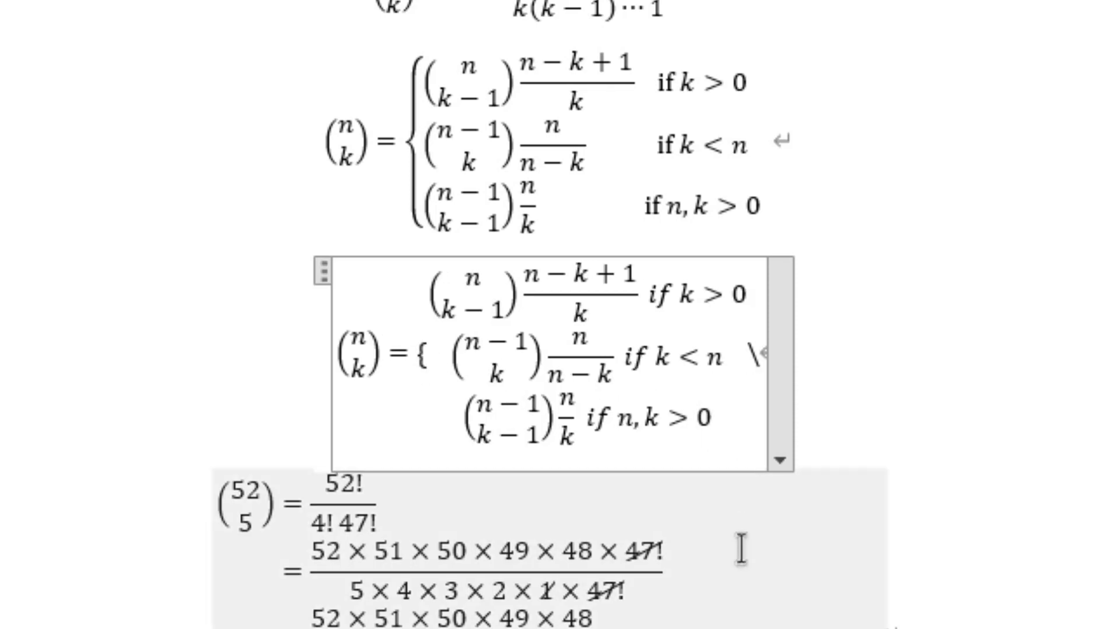
text(close)
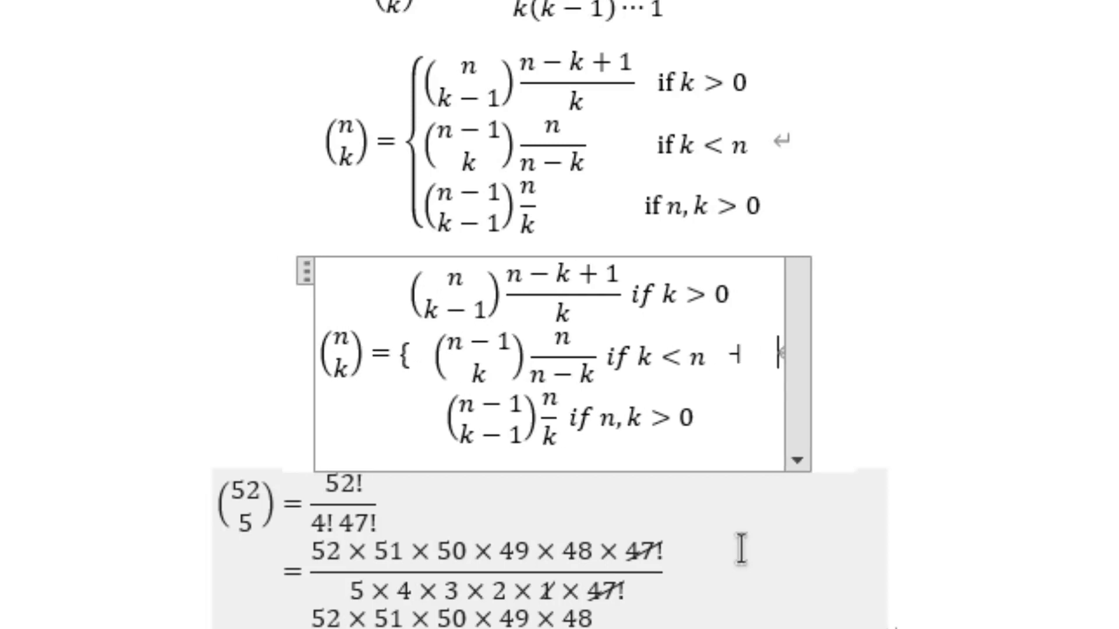
key(Left)
key(Left)
key(Left)
key(Left)
key(Left)
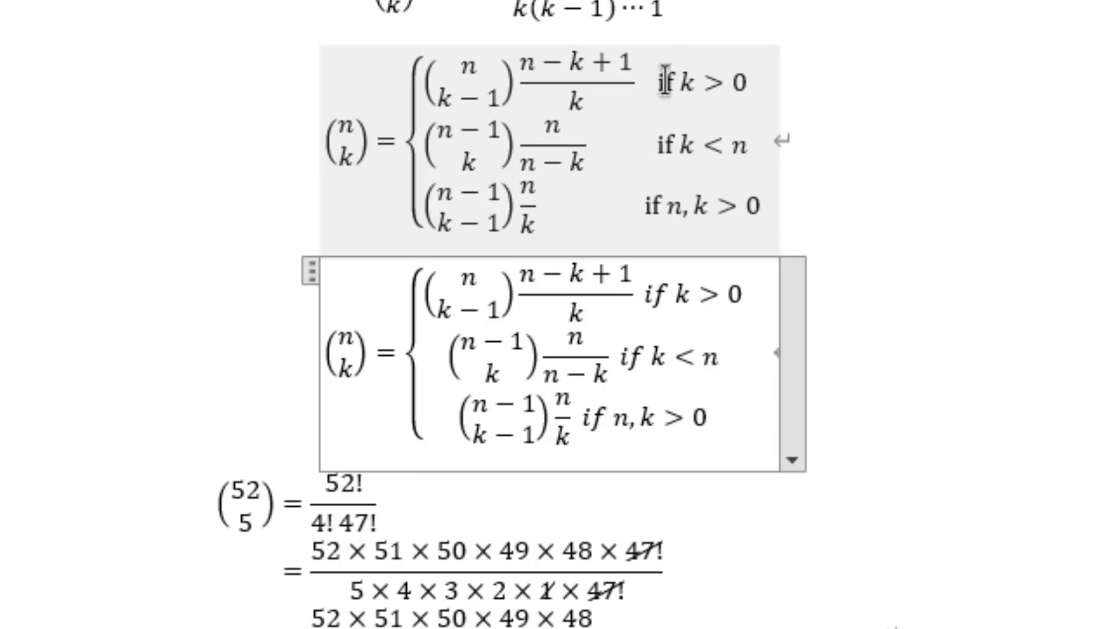
Turn the word "if" in the first case into upright text by enclosing it in quotation marks and building it up
click(645, 307)
key(Left)
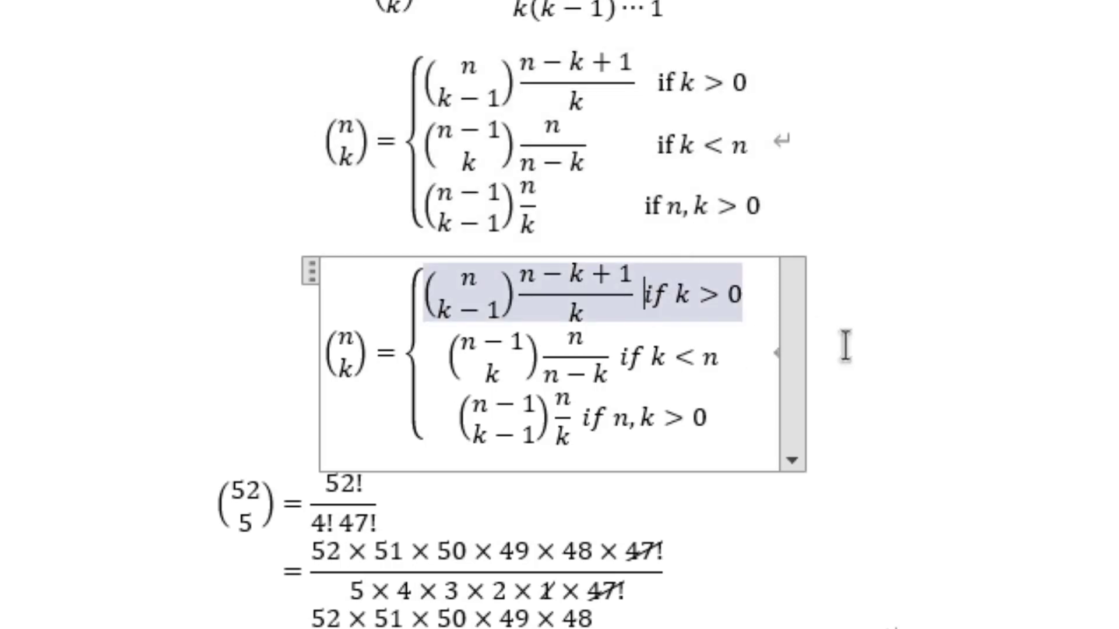
text(")
key(Right)
key(Right)
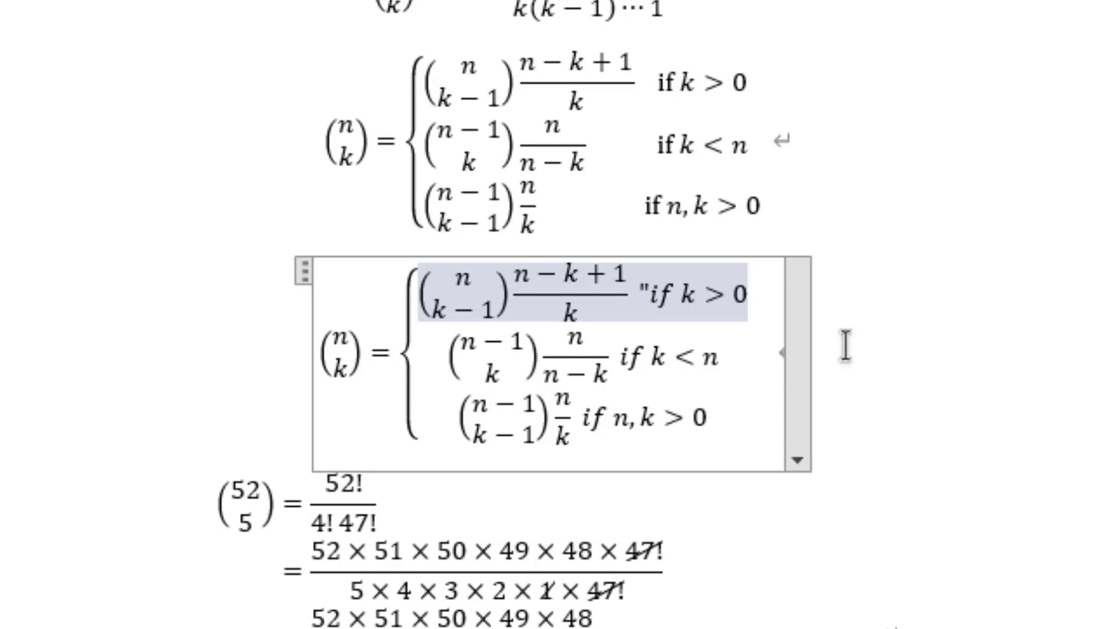
text(")
key(space)
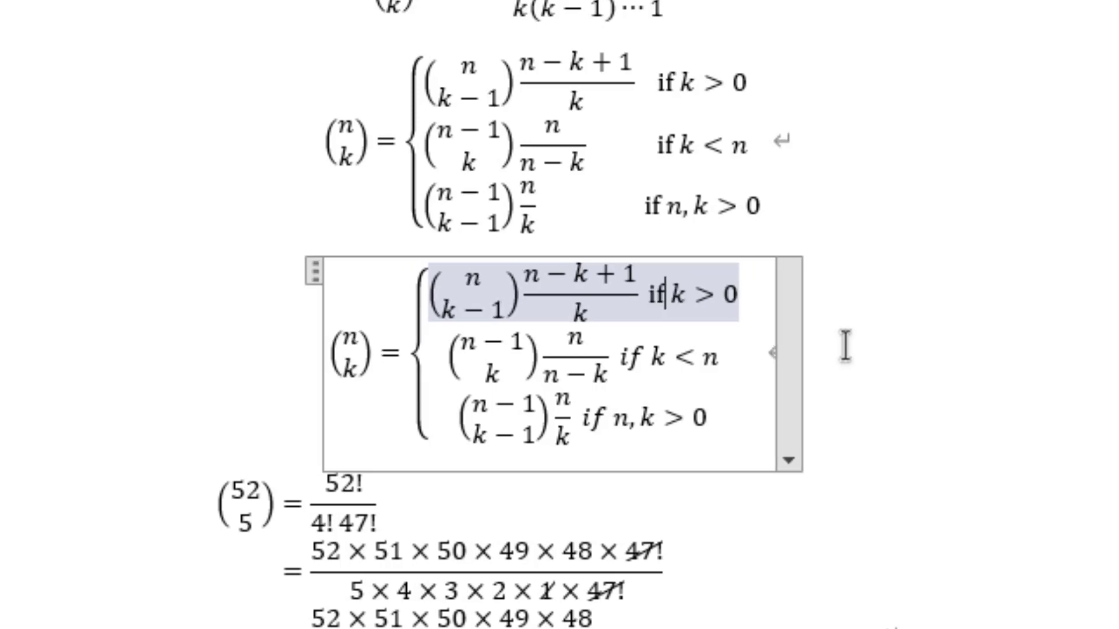
Make the "if" in the second case upright text by enclosing it in quotation marks and building it up
key(Down)
key(Left)
key(Left)
key(Left)
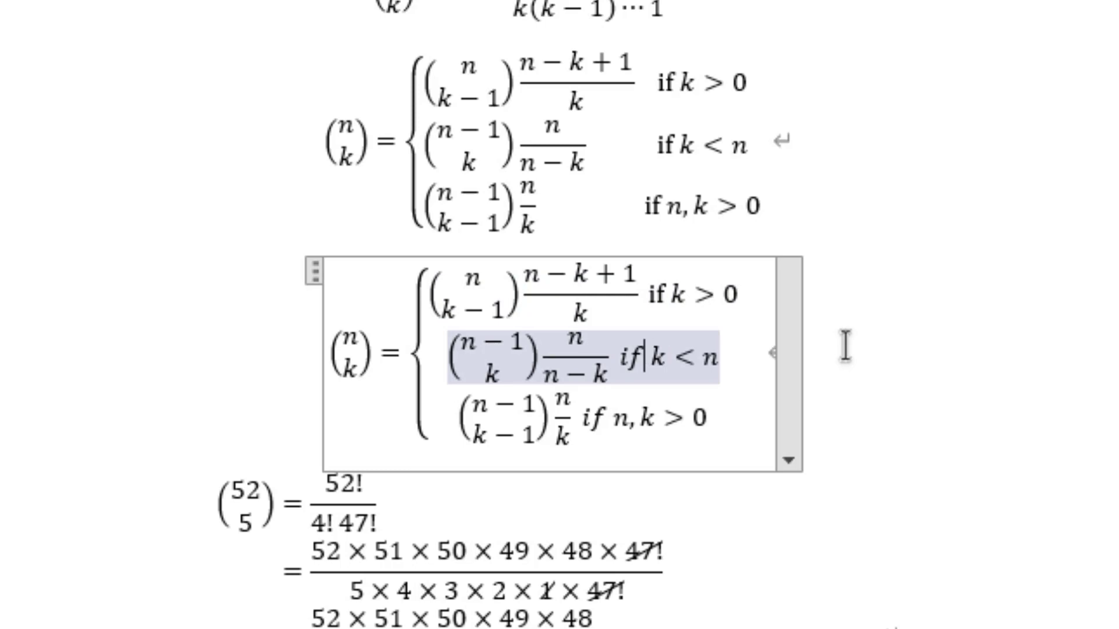
text(")
key(Right)
key(Right)
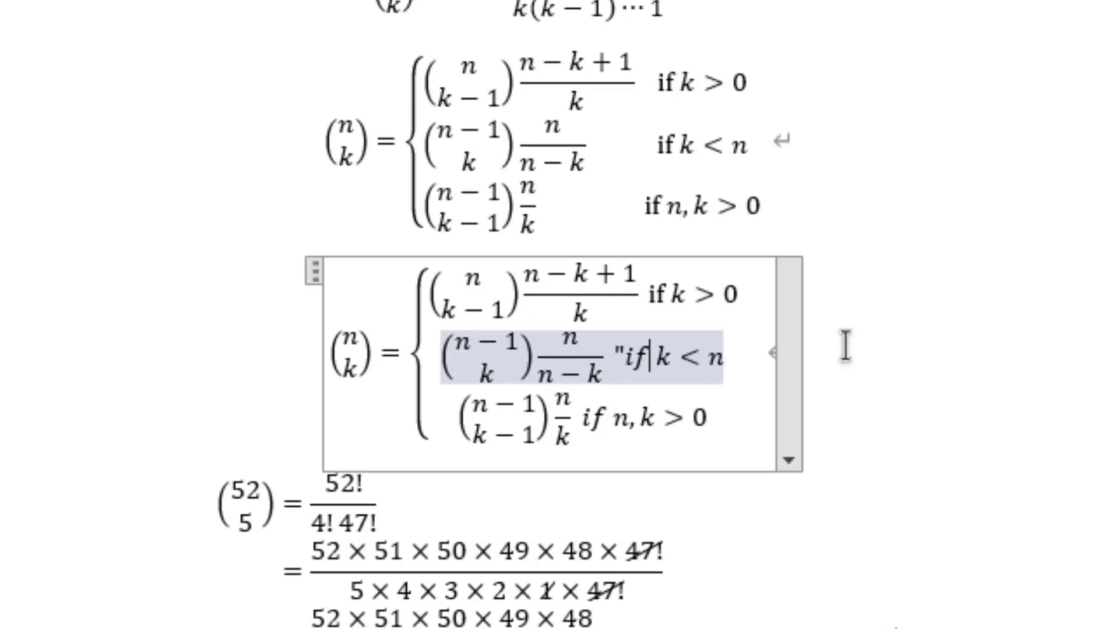
text(")
key(space)
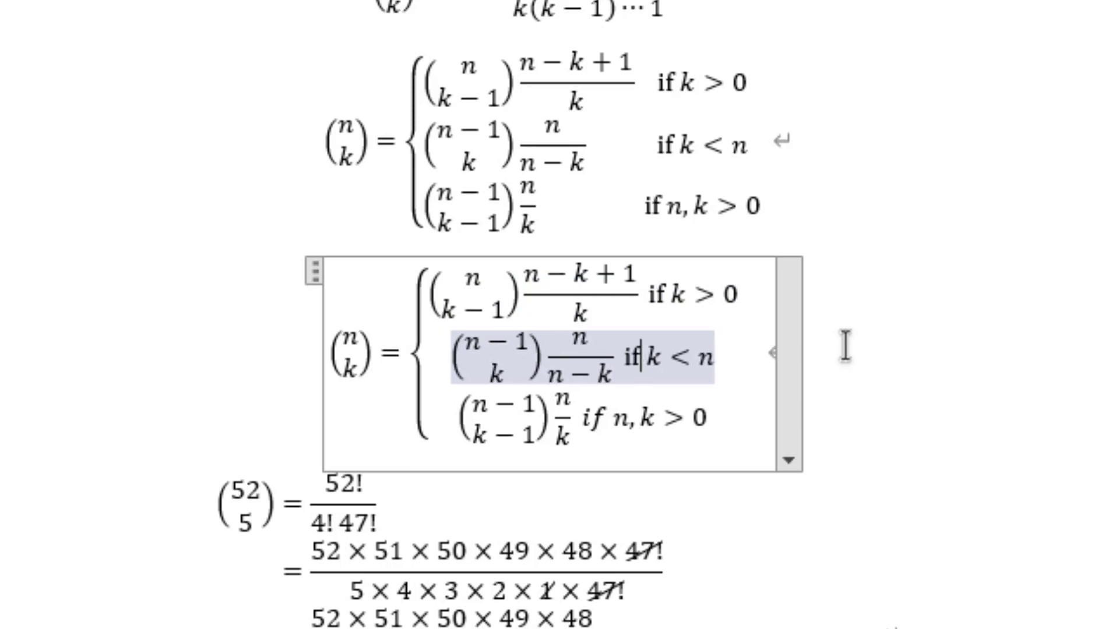
Make the "if" in the third case upright text by enclosing it in quotation marks and building it up
key(Down)
key(Left)
key(Left)
key(Left)
key(Left)
key(Left)
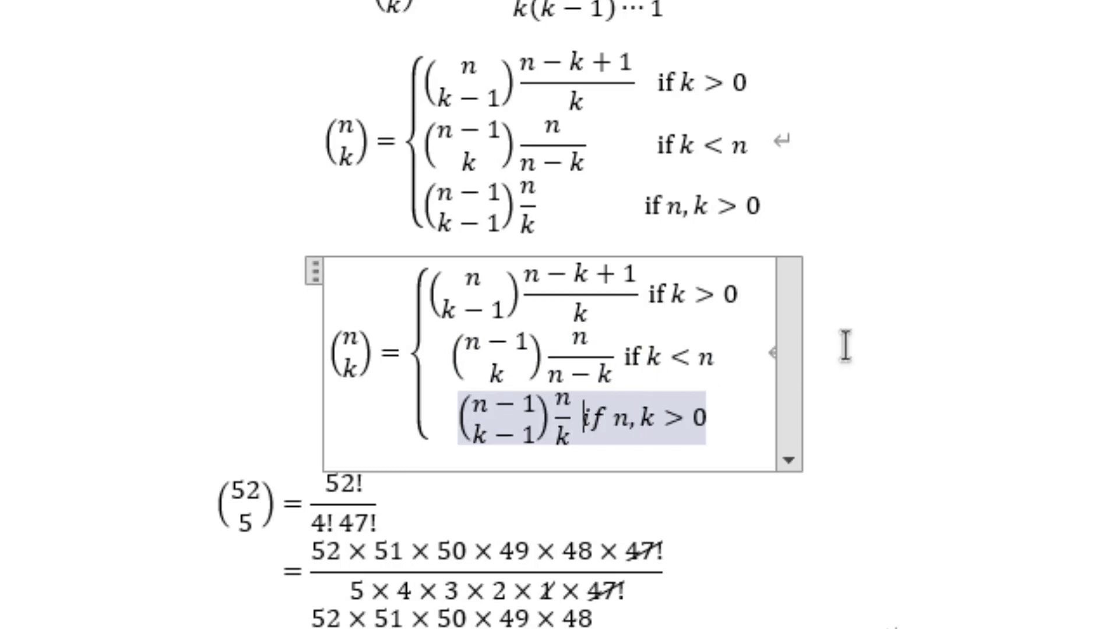
text(")
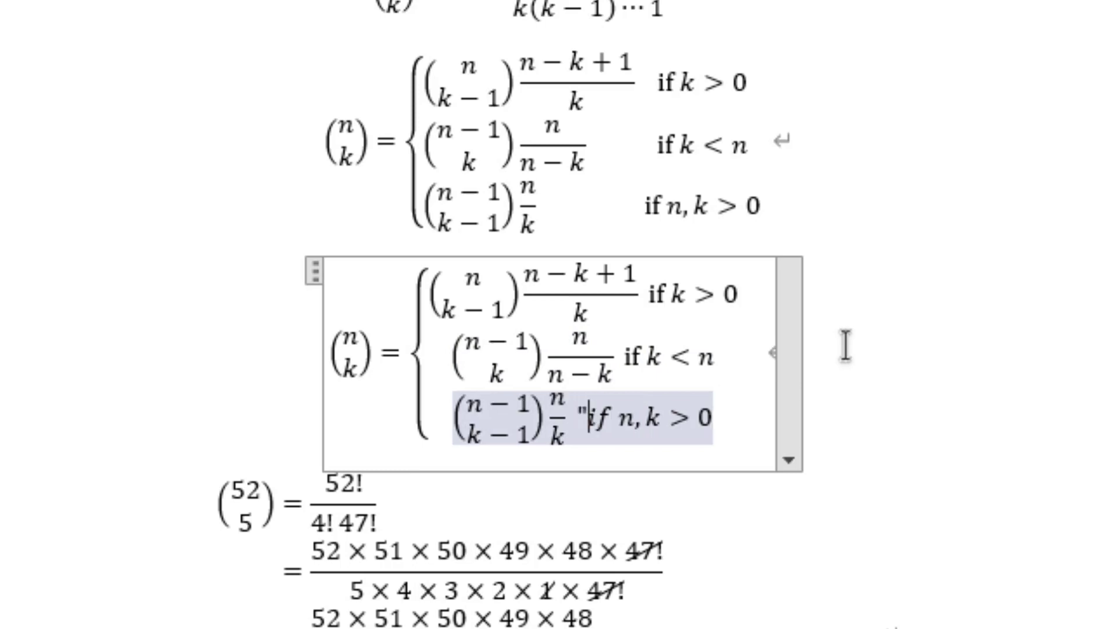
key(Right)
key(Right)
text(")
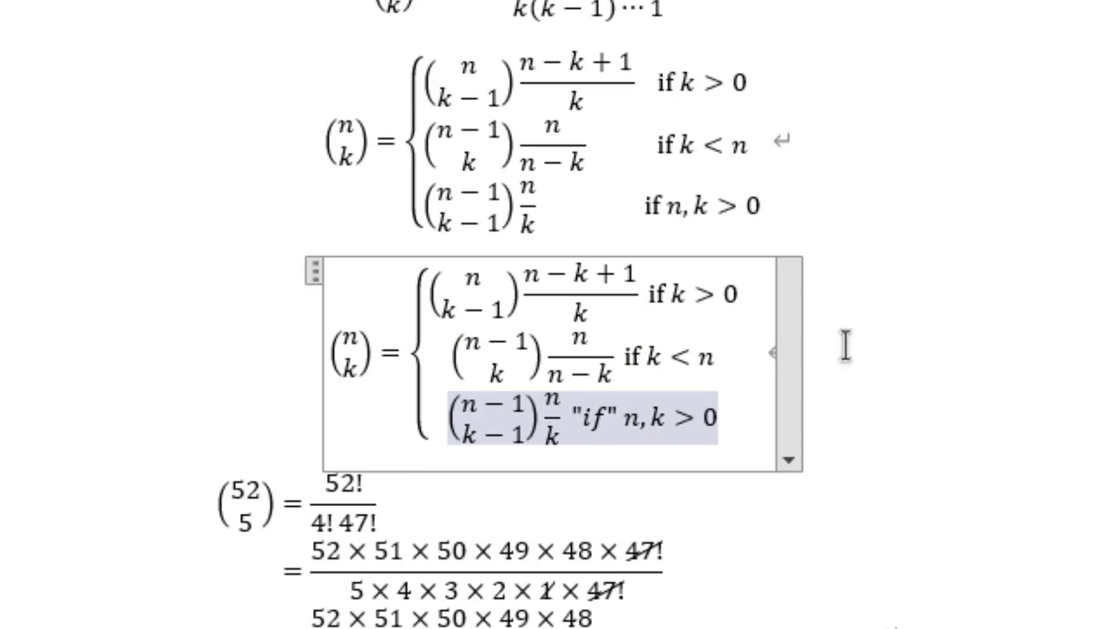
key(space)
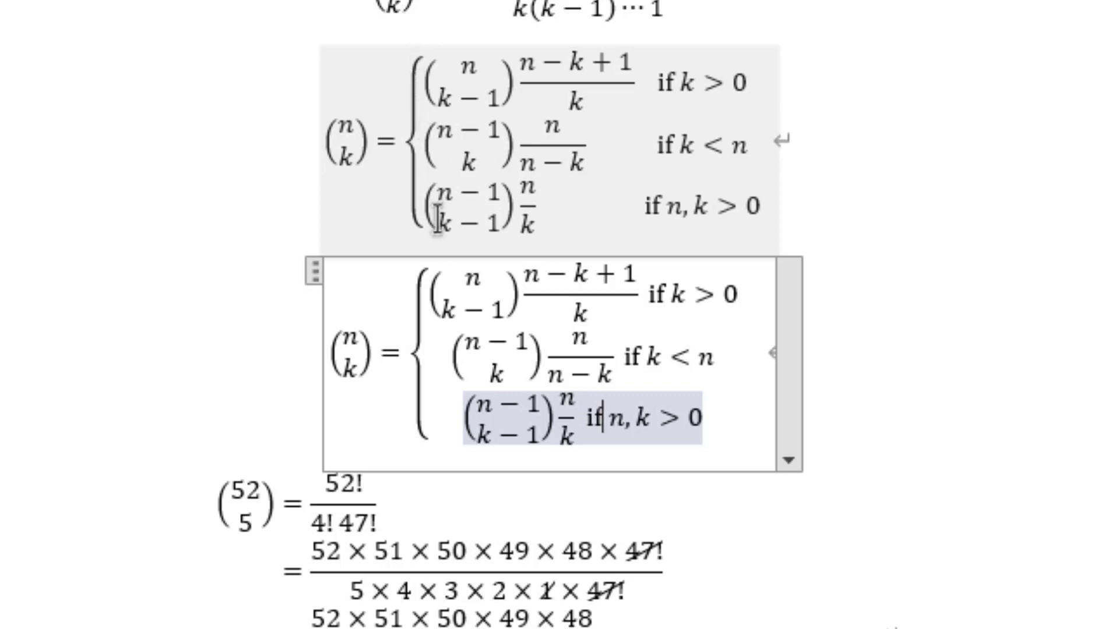
Left-align the case rows by inserting & alignment marks before their binomials
click(438, 298)
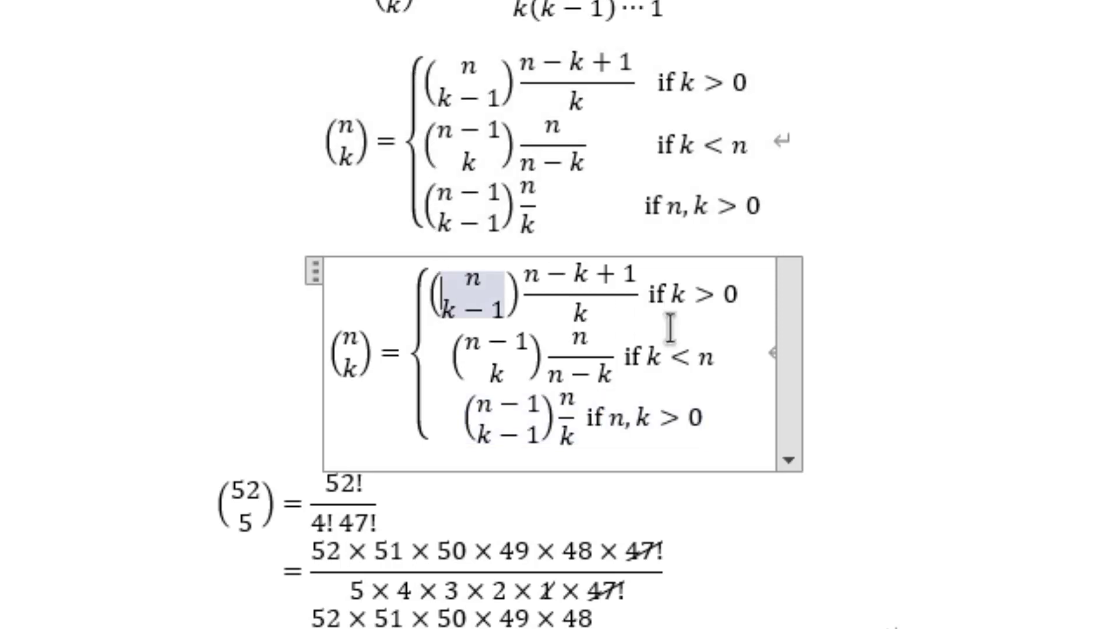
key(Left)
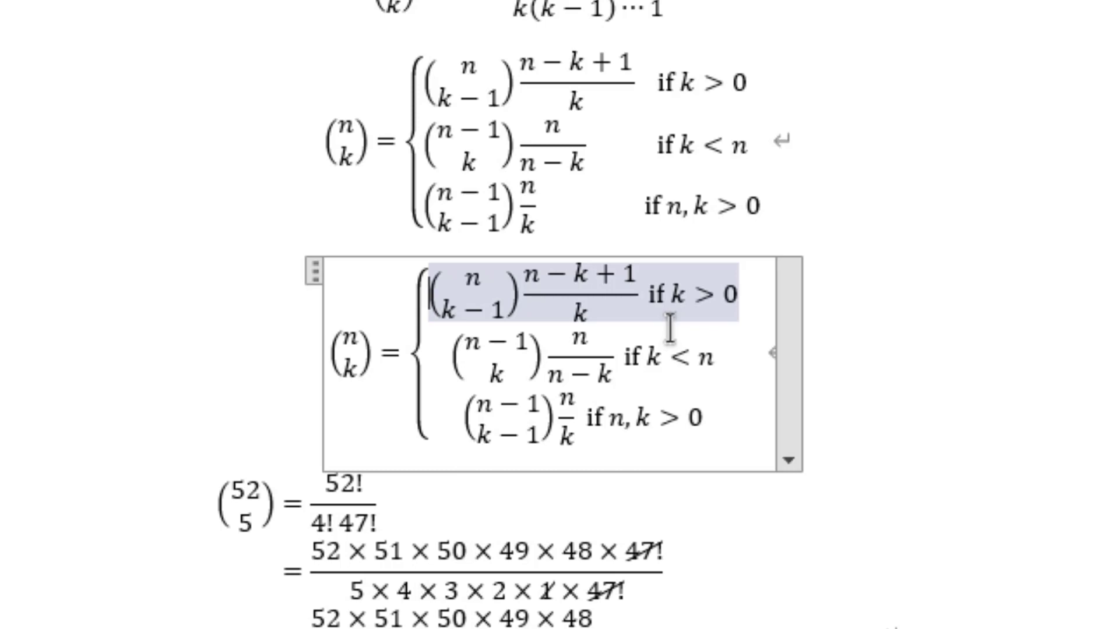
key(shift+Down)
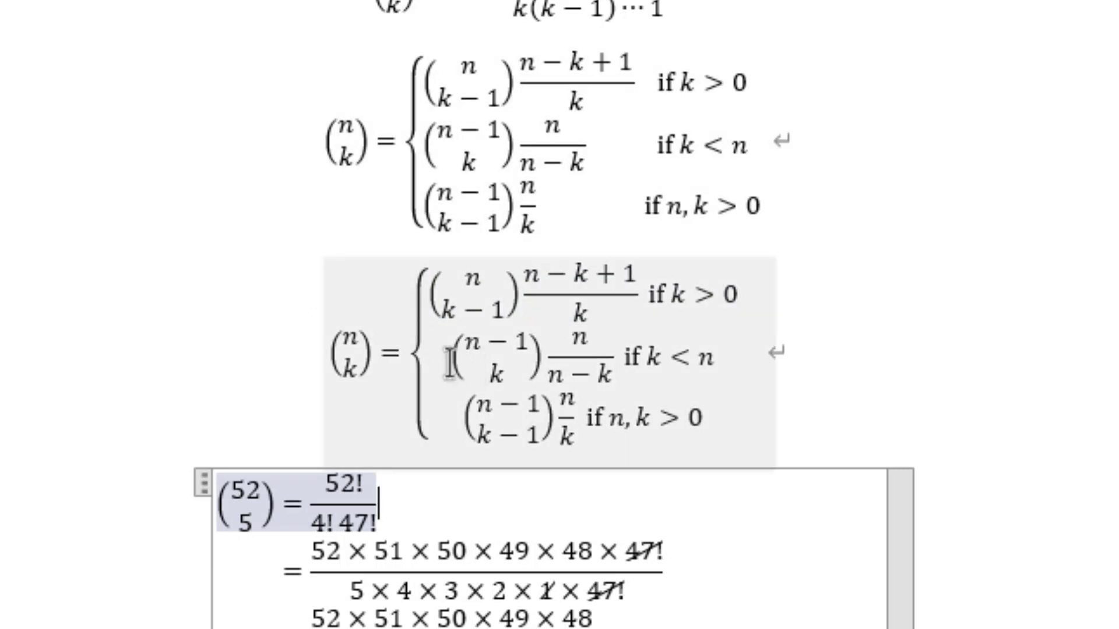
drag(450, 365, 607, 360)
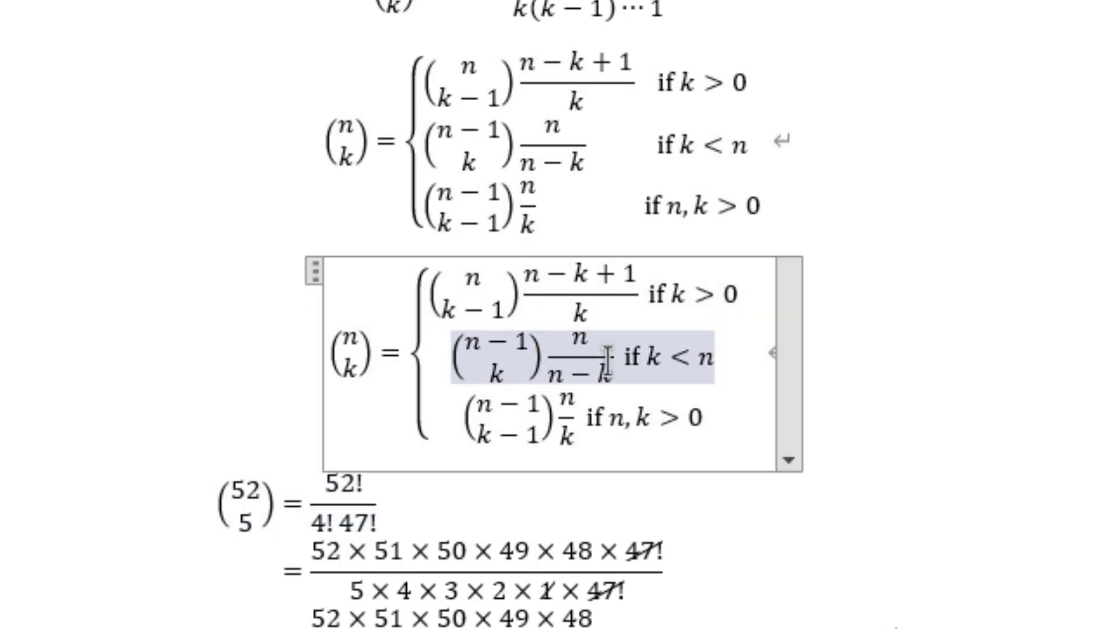
text(&)
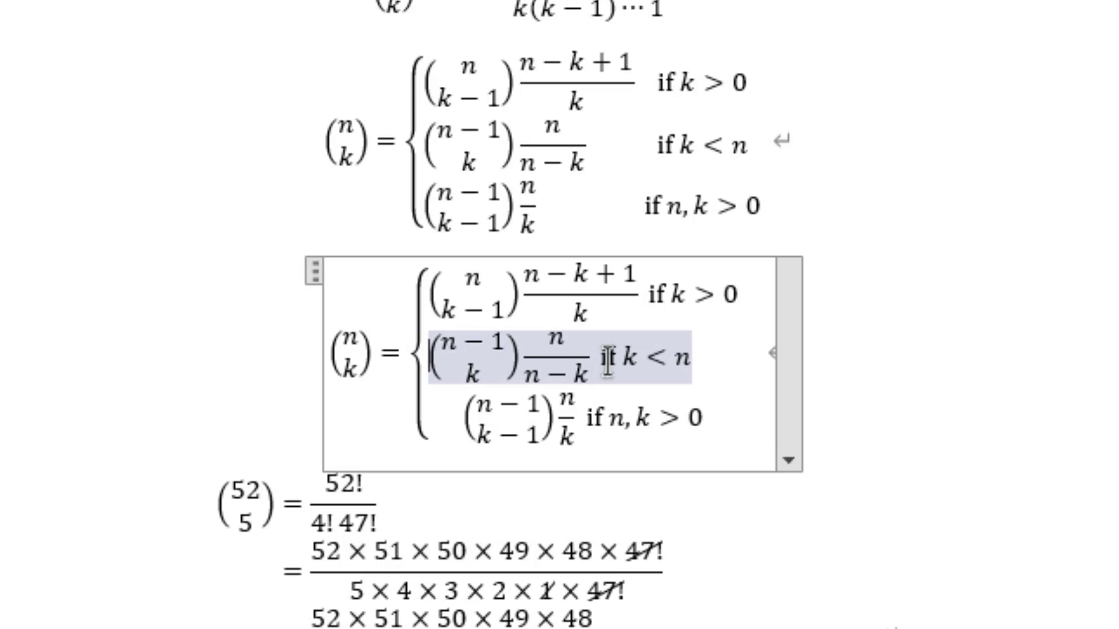
click(466, 408)
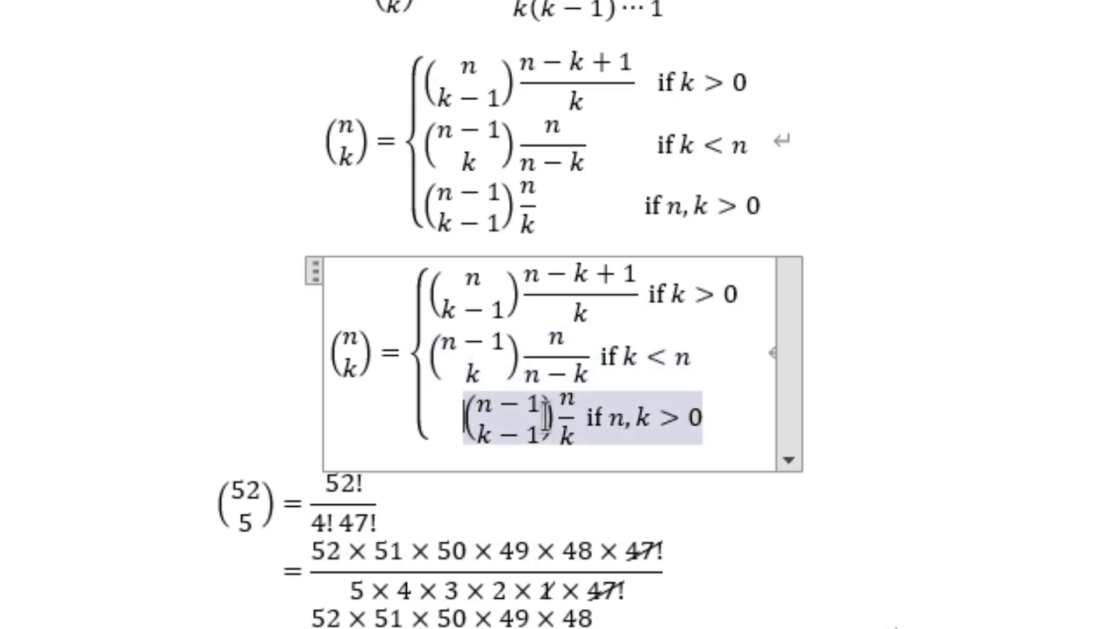
text(&)
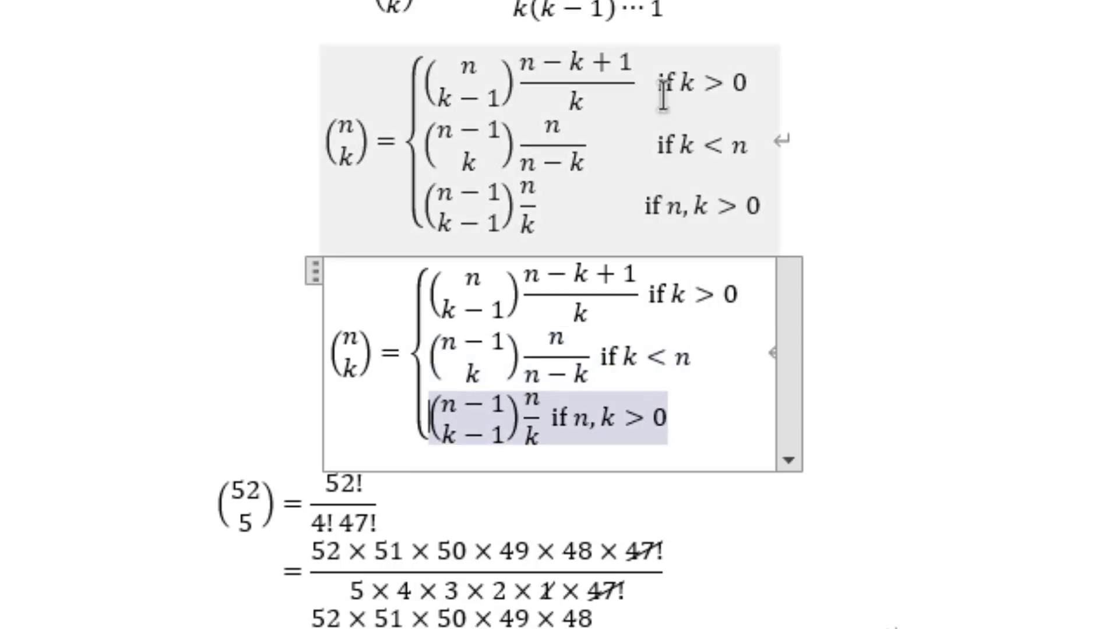
Separate the conditions of the three cases into an aligned column by inserting & alignment marks before each "if"
click(658, 291)
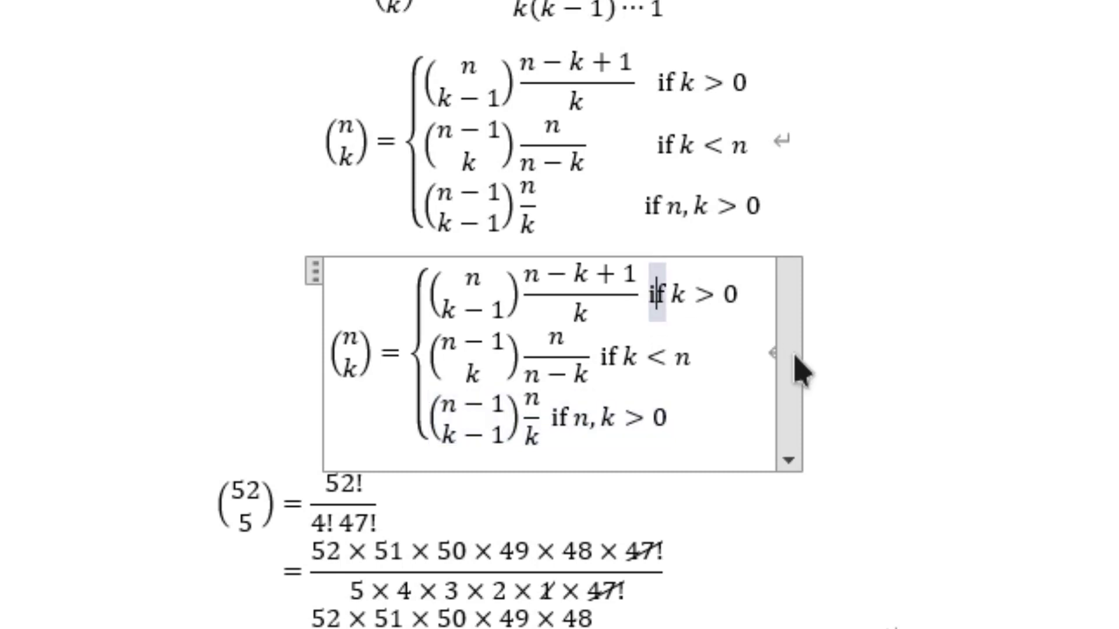
key(Left)
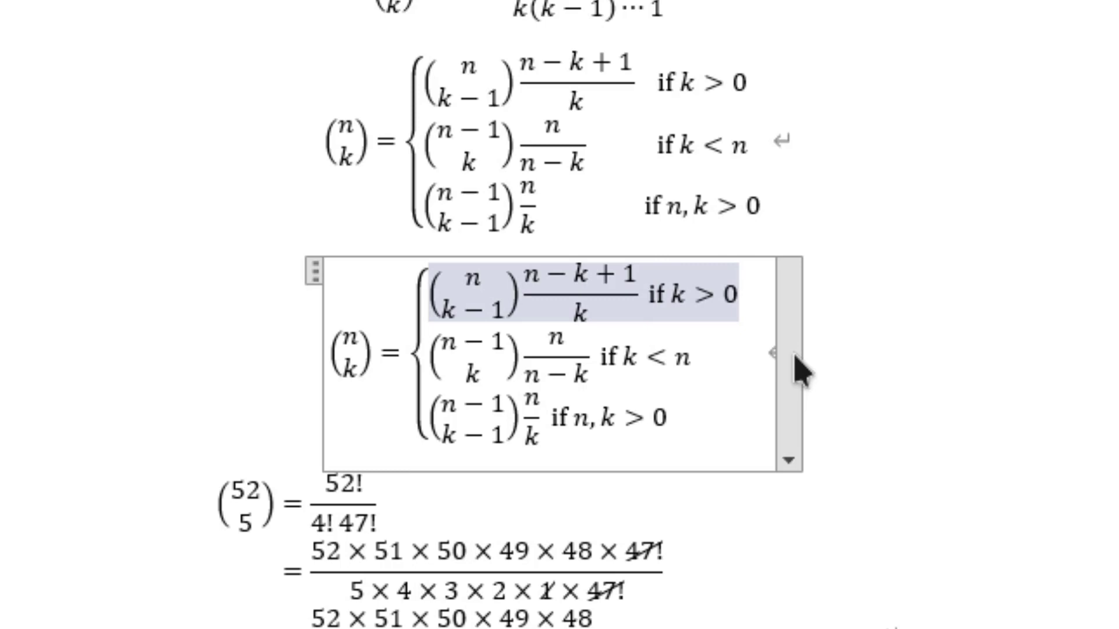
key(Tab)
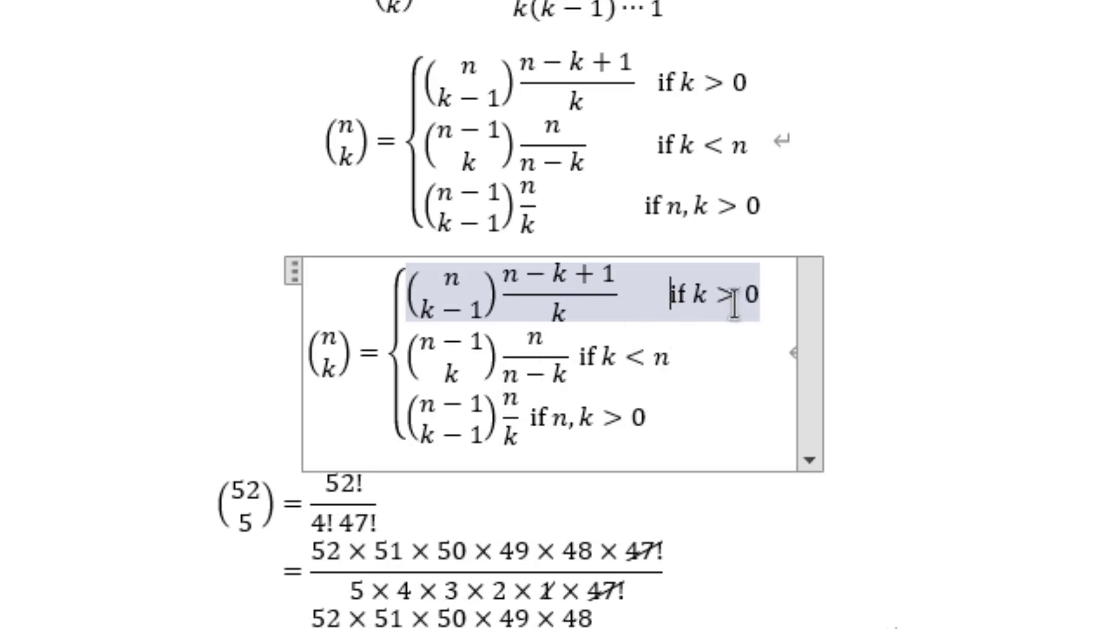
click(589, 357)
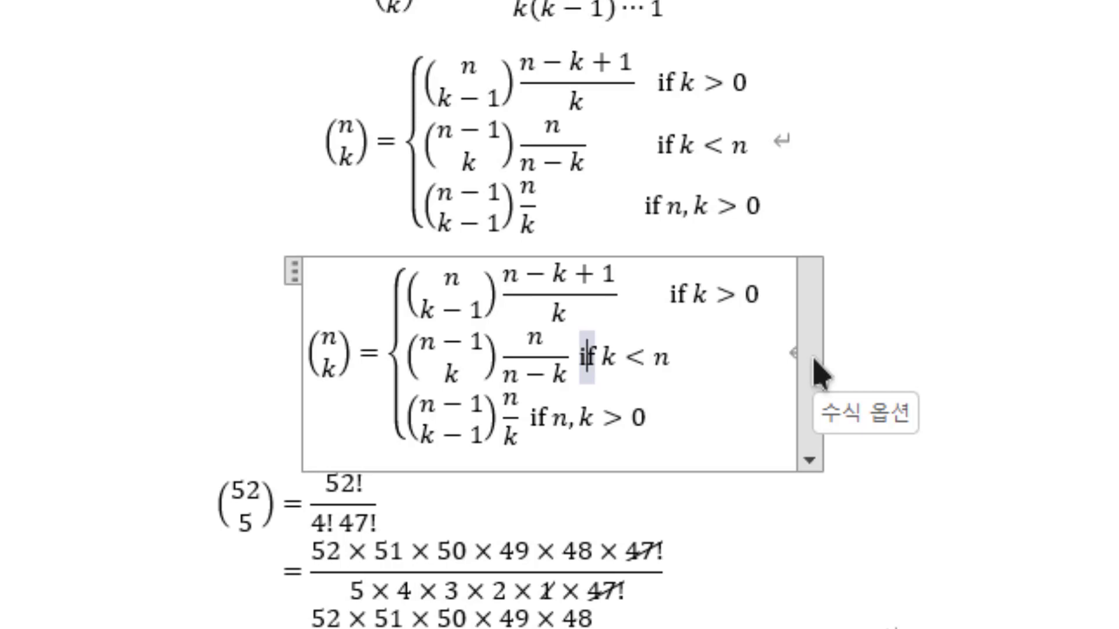
key(Left)
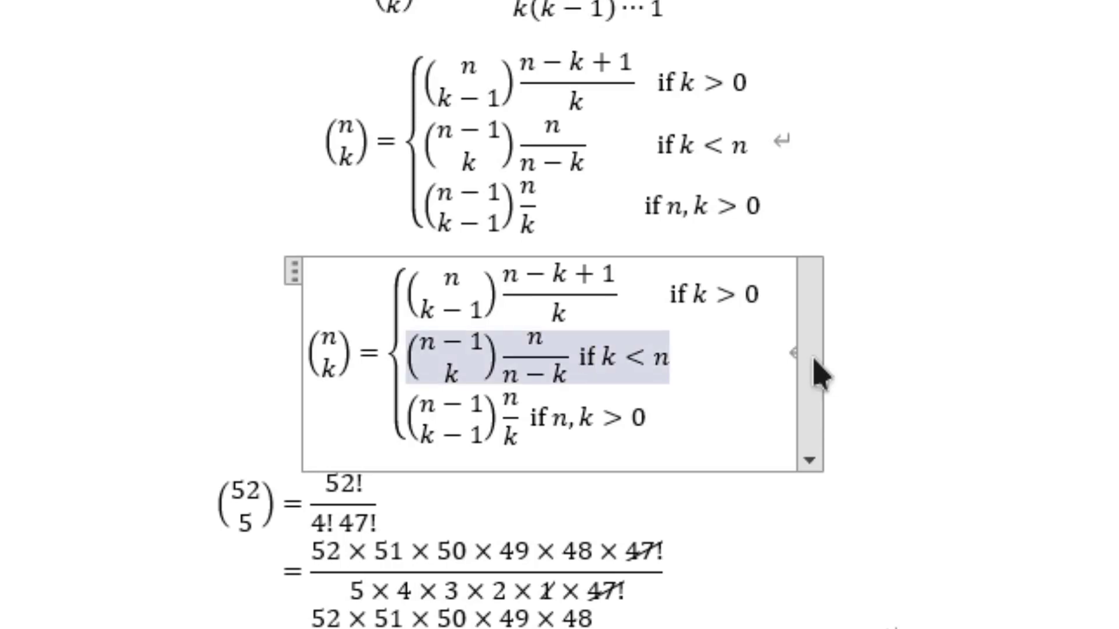
text(&)
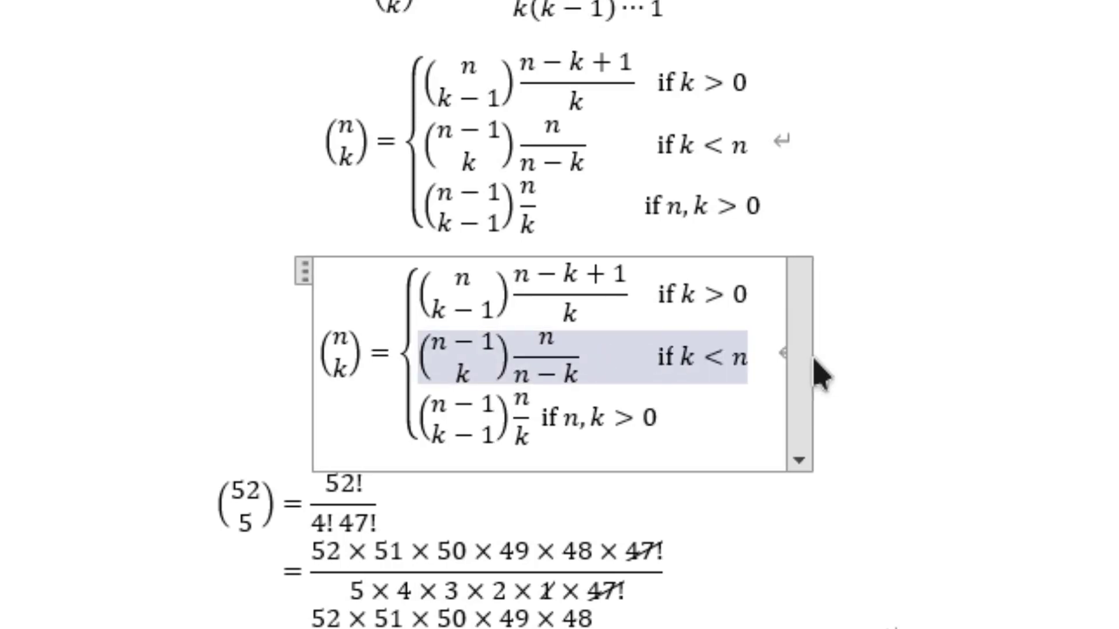
click(549, 419)
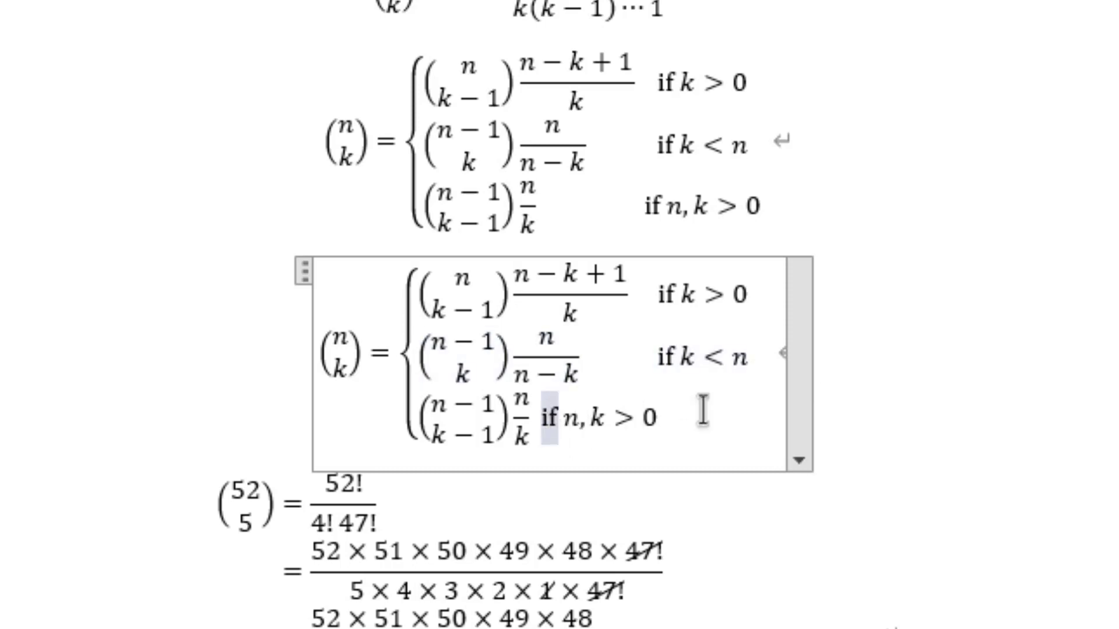
key(Left)
text(&)
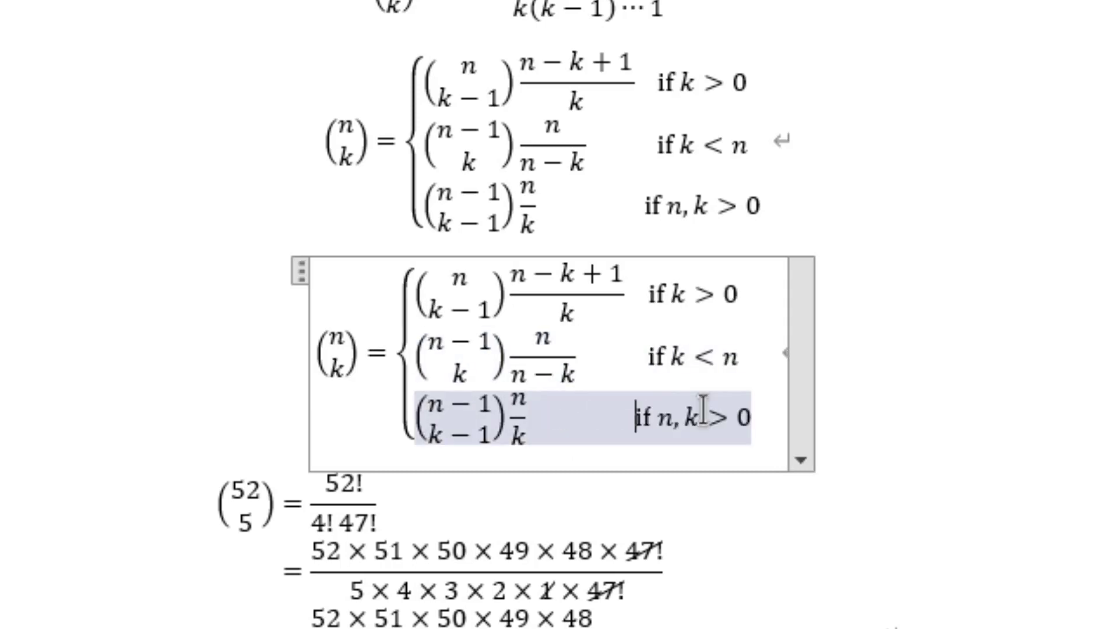
click(948, 480)
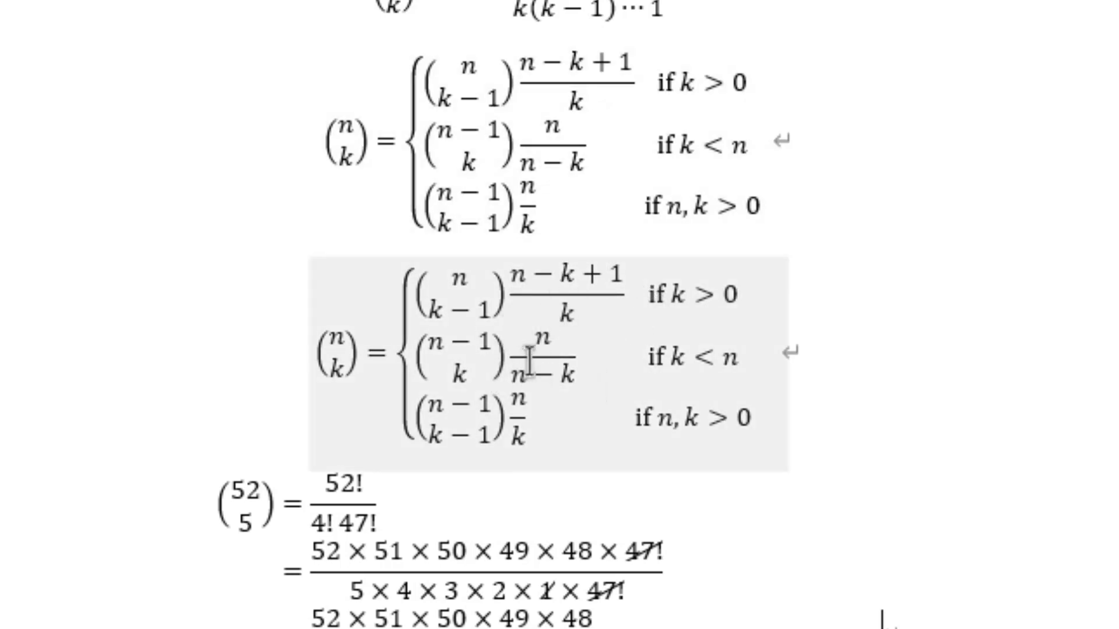
Retype the third case's fraction numerator as n with a trailing space, and widen the gap before that row's "if" condition
click(522, 397)
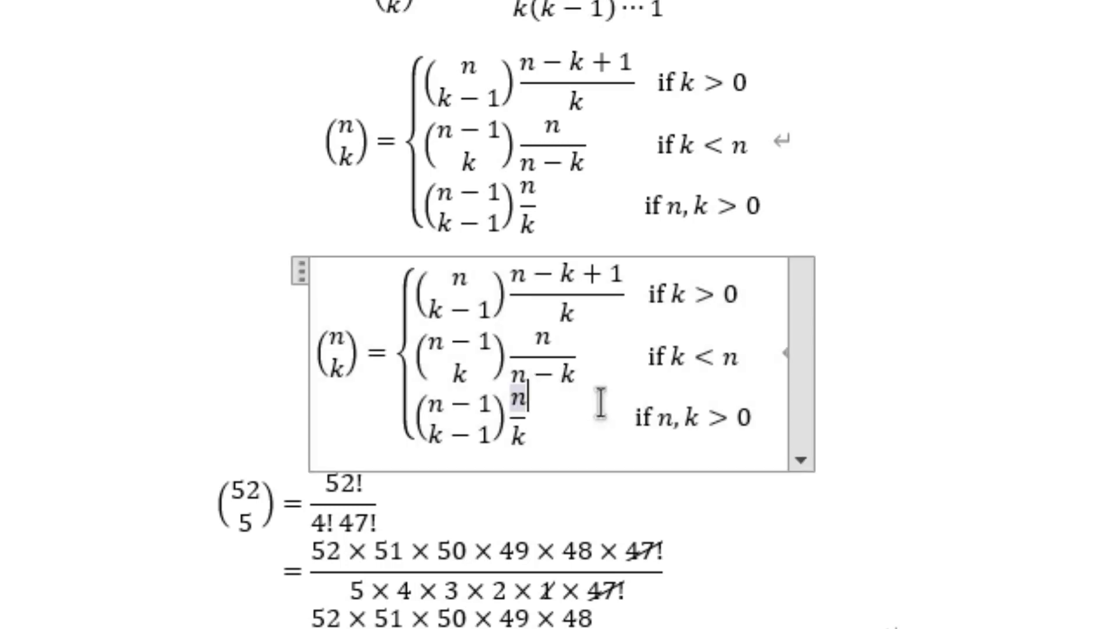
key(BackSpace)
key(BackSpace)
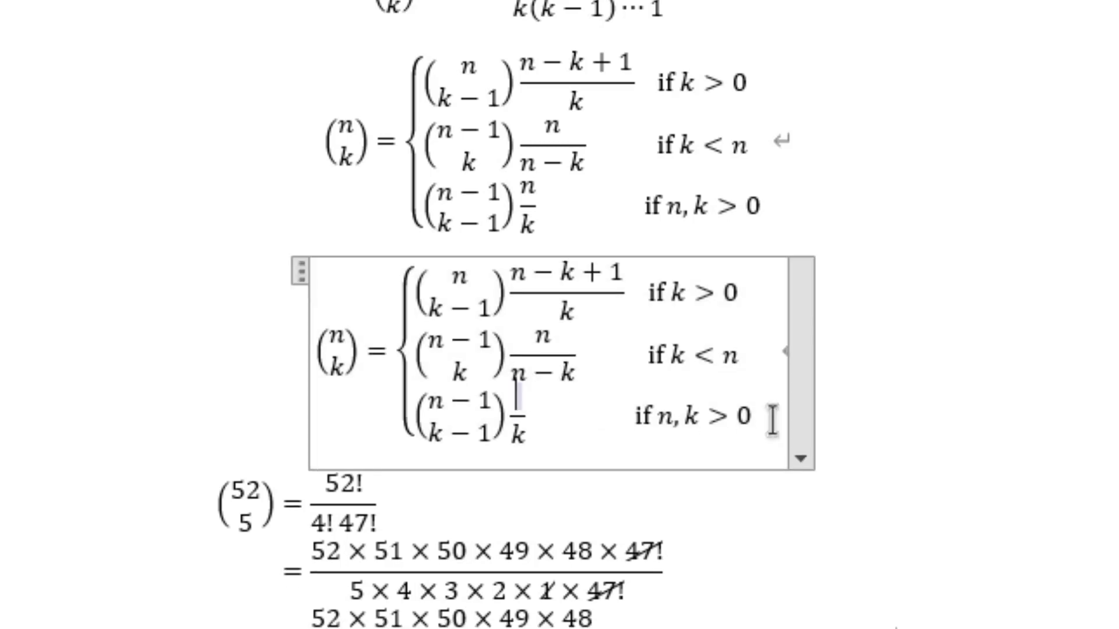
text(n)
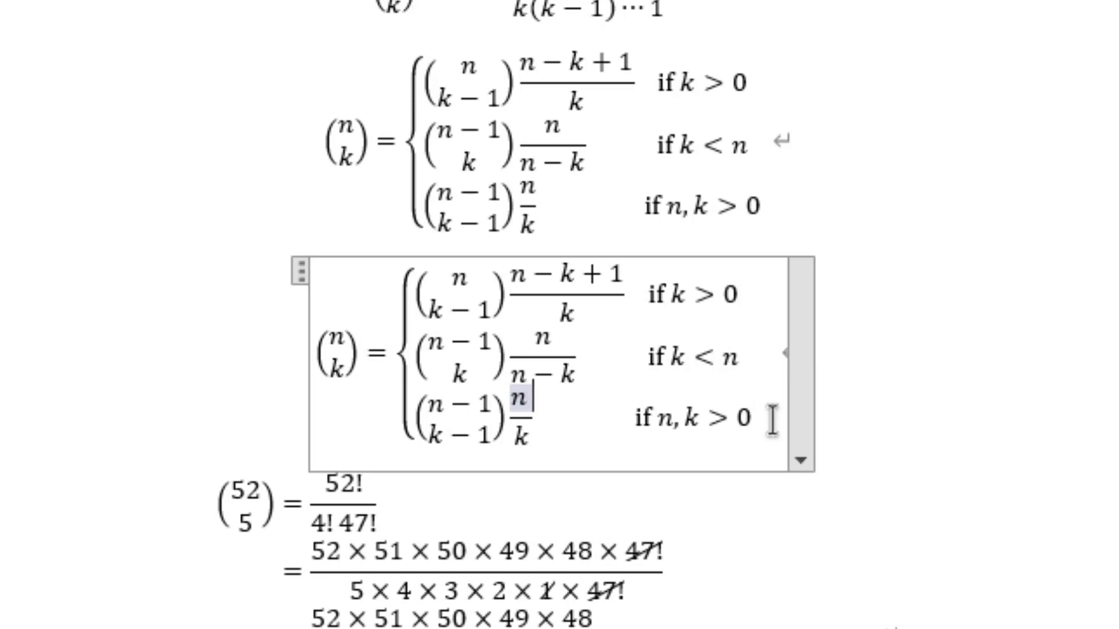
click(816, 353)
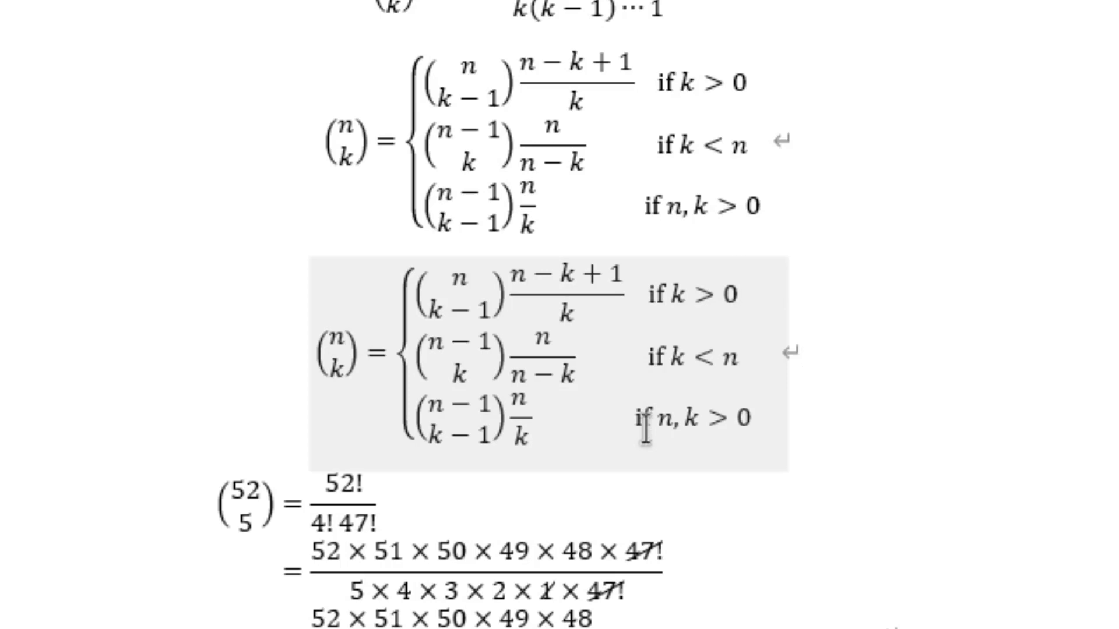
click(622, 409)
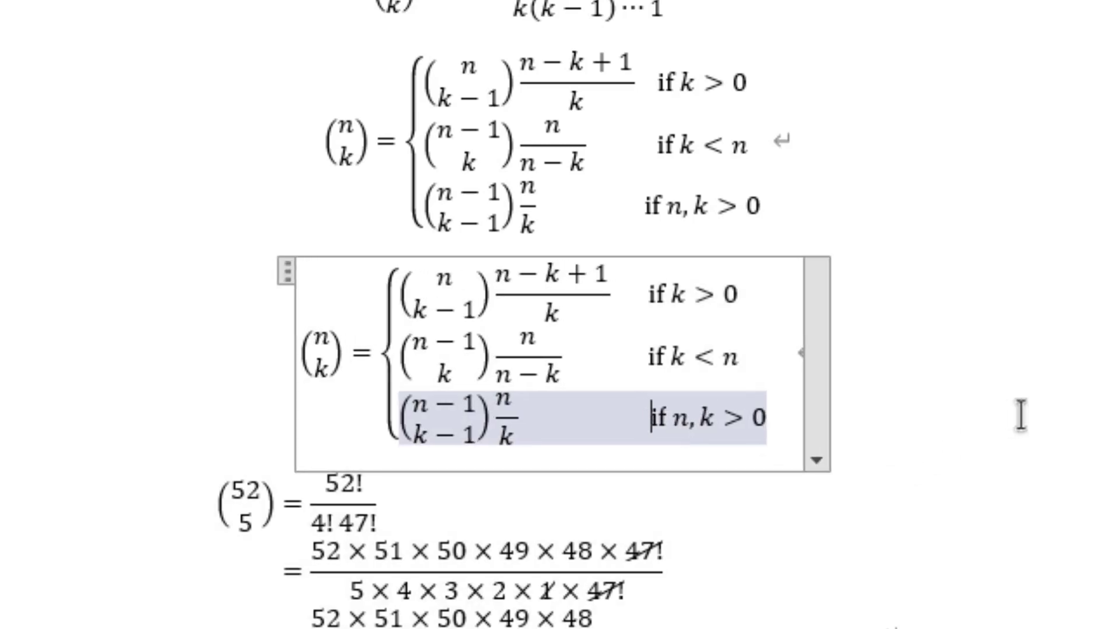
click(1010, 433)
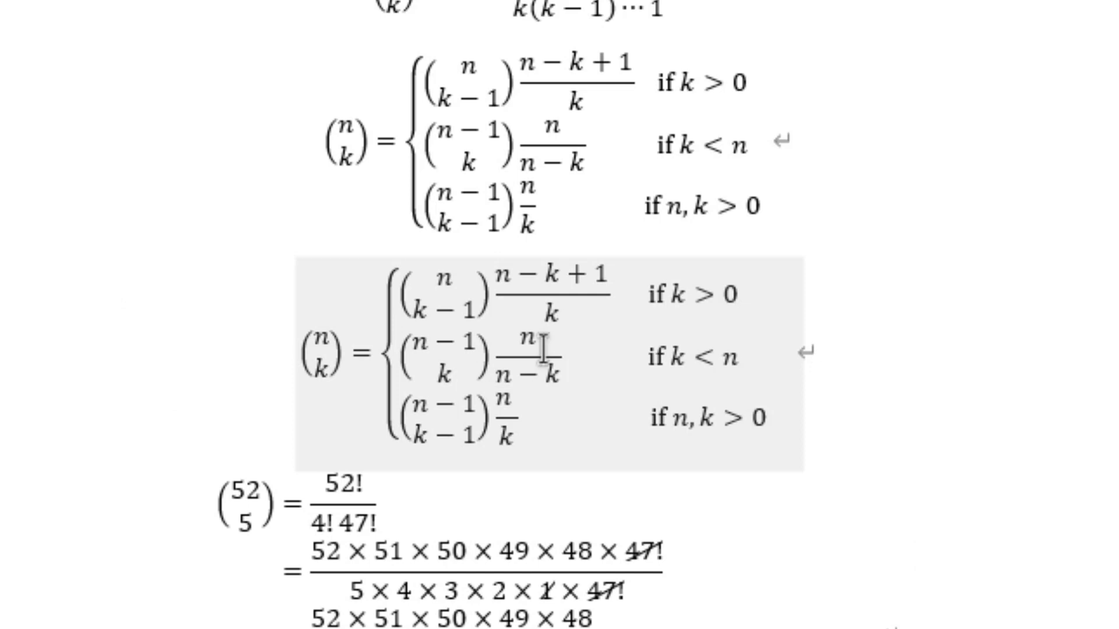
Insert a new equation below the worked 52 over 5 derivation and start an equation array in it with \eqarray(
scroll(892, 392, down, 2)
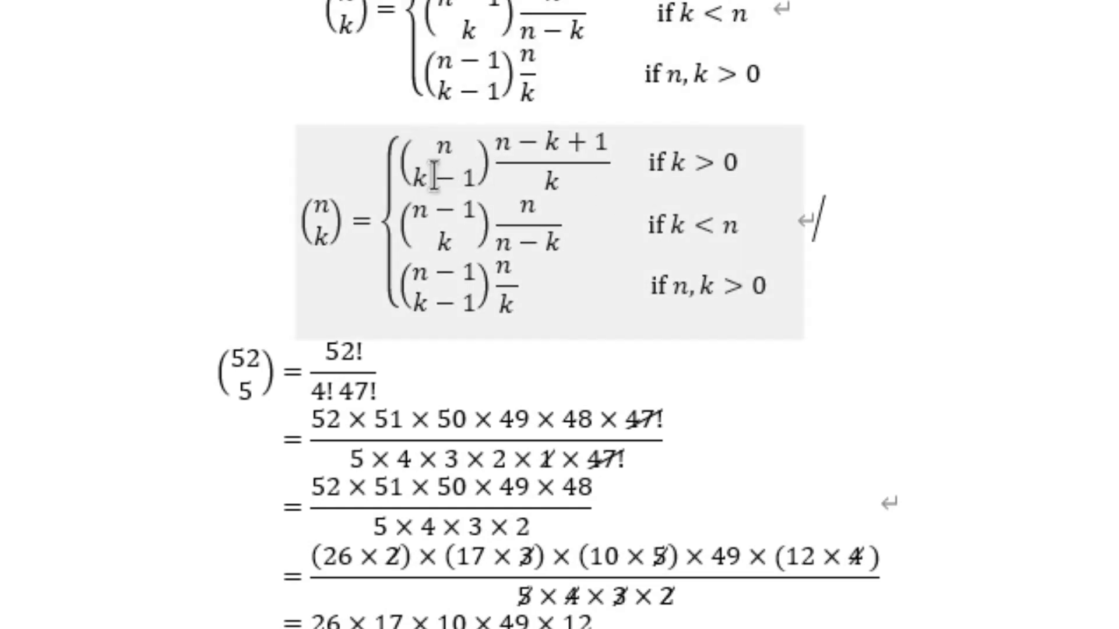
scroll(445, 257, down, 2)
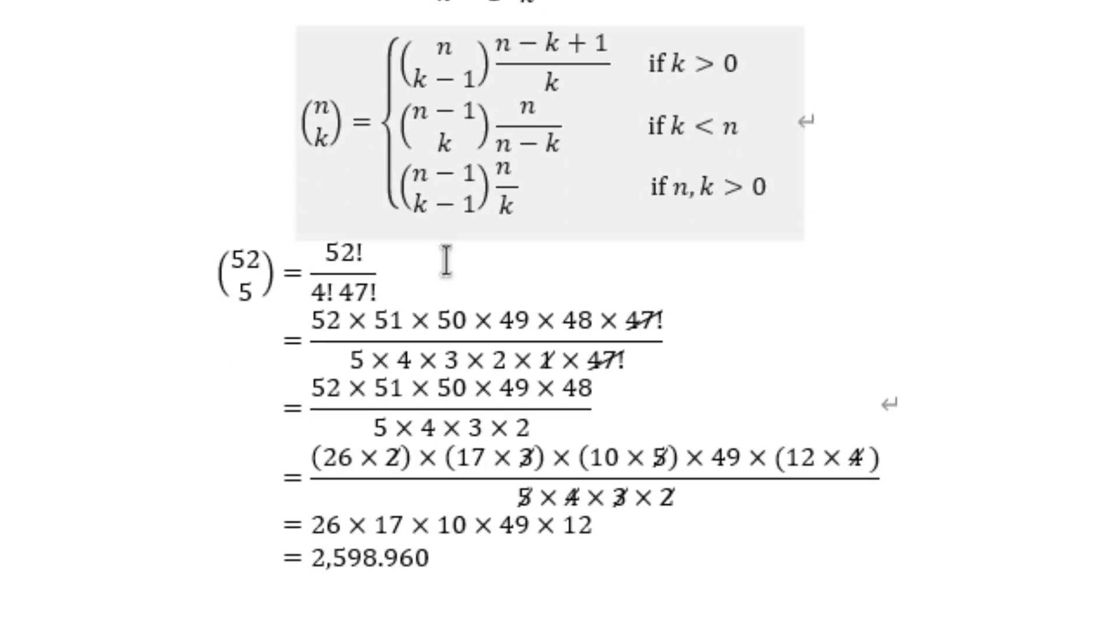
scroll(445, 260, down, 3)
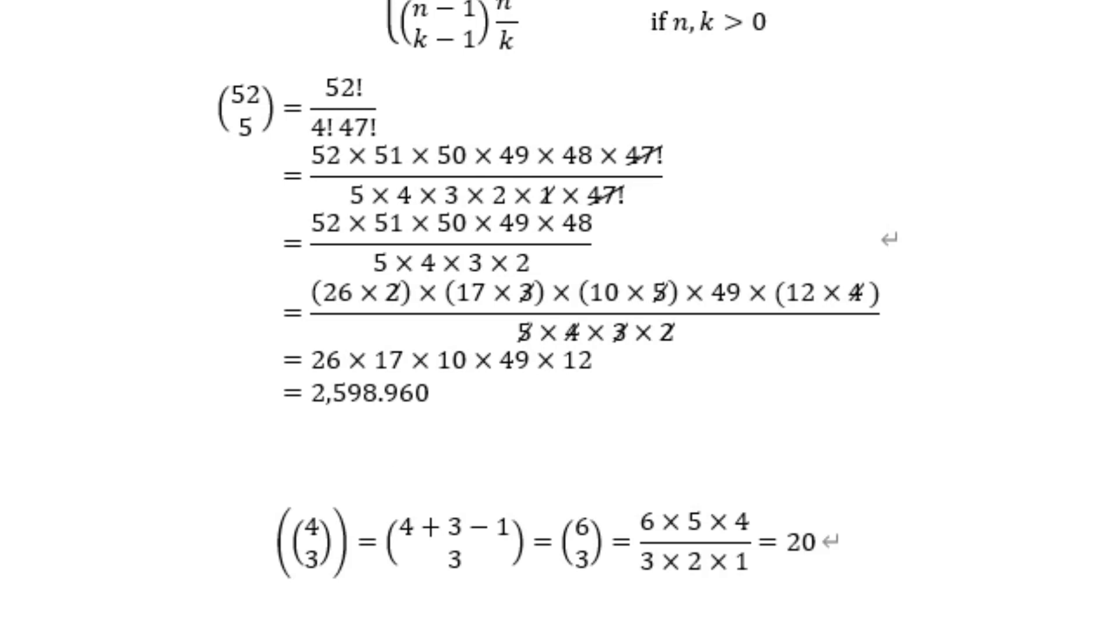
key(alt+equal)
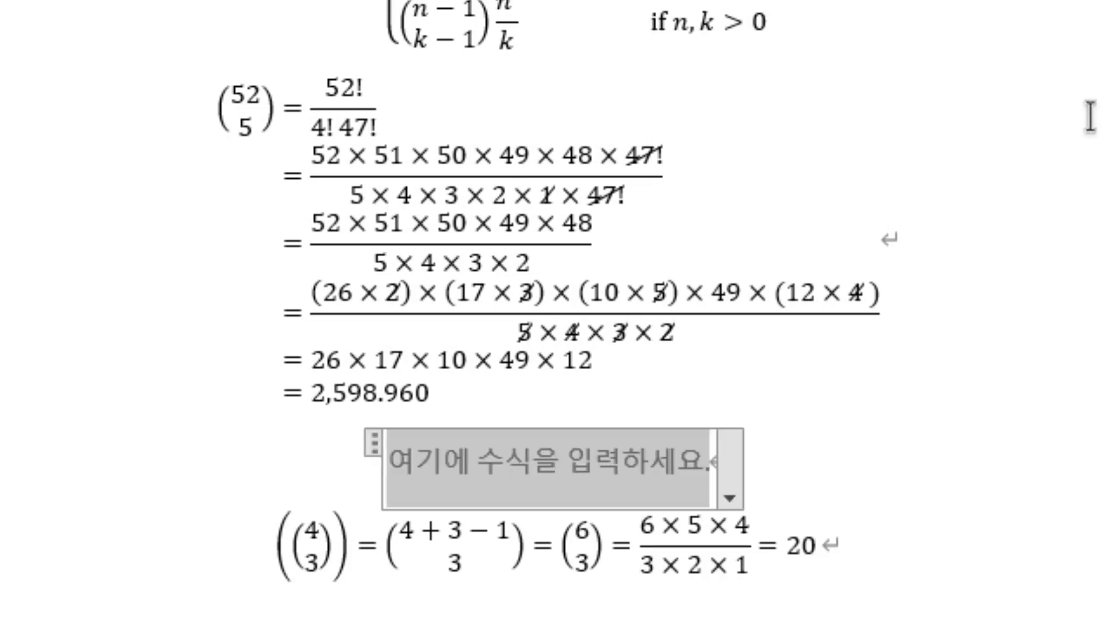
text(\e)
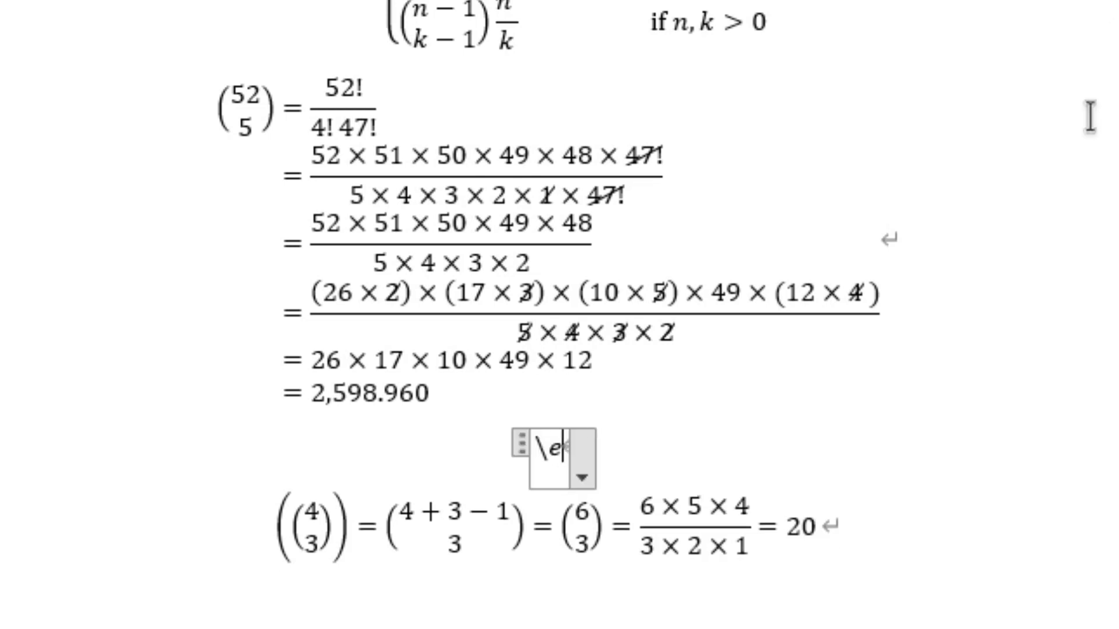
text(qarry)
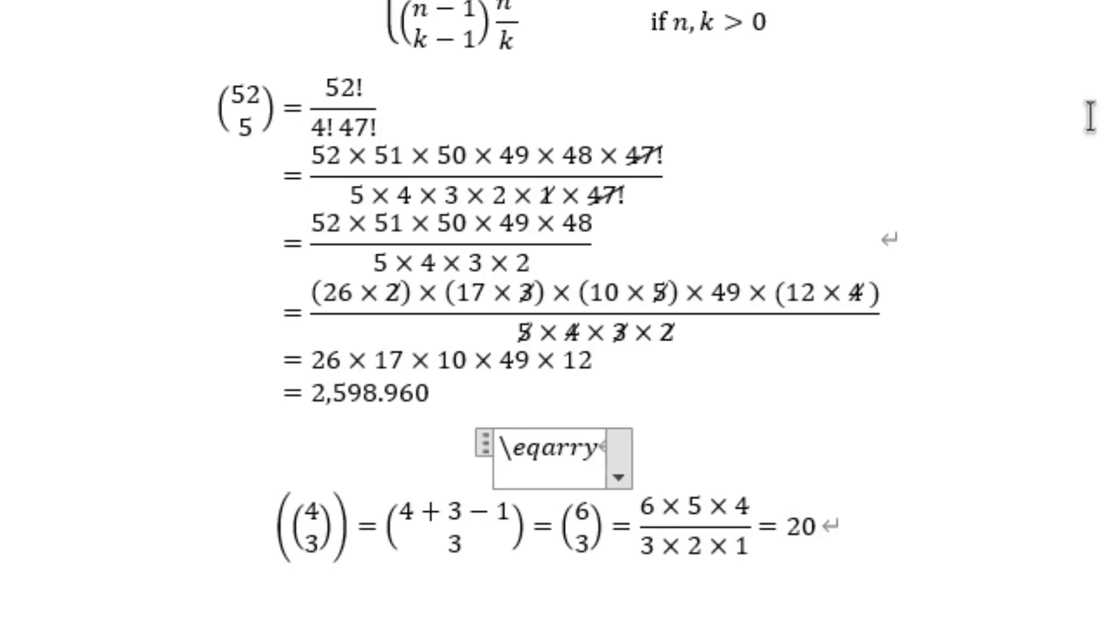
key(BackSpace)
text(a)
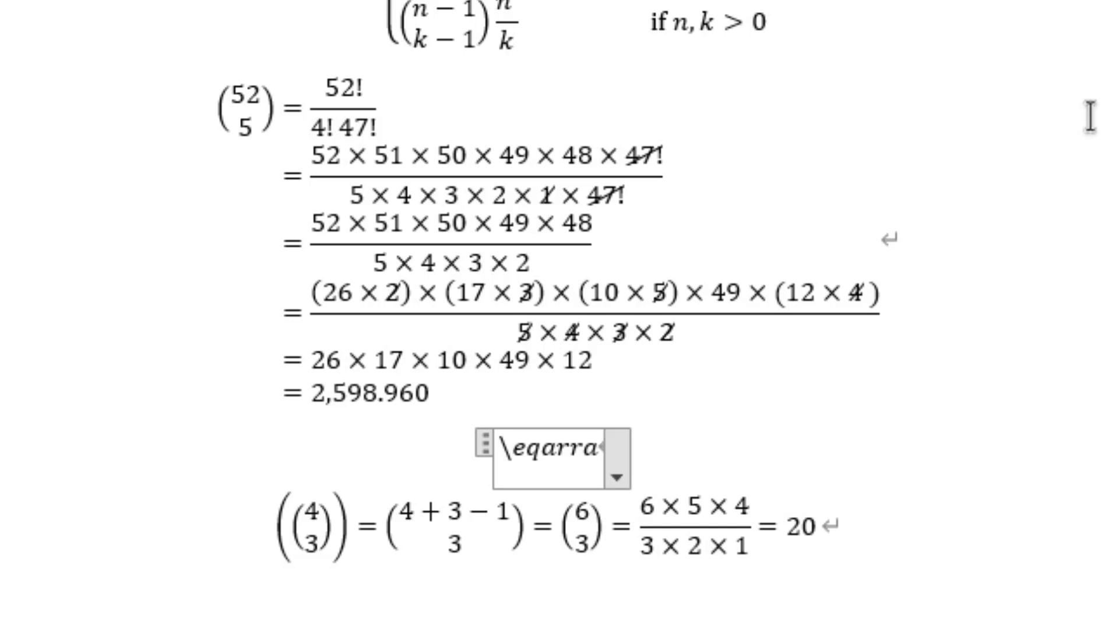
text(y)
text(()
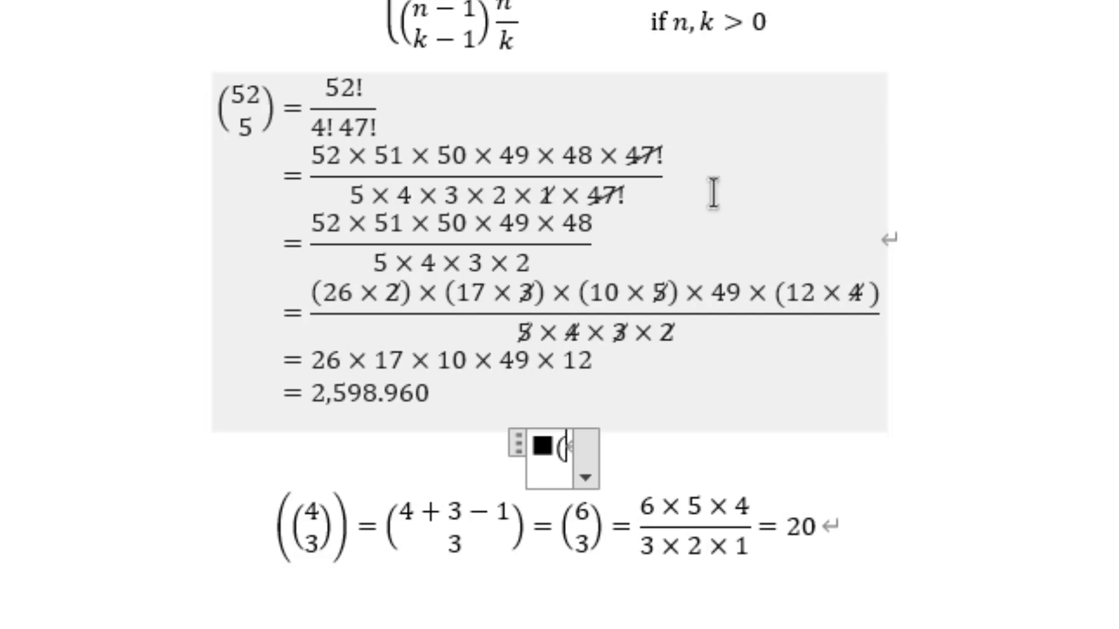
Enter the binomial 52 over 5 as \pmatrix(52@5) in the equation array and follow it with an equals sign
text(\pmatir)
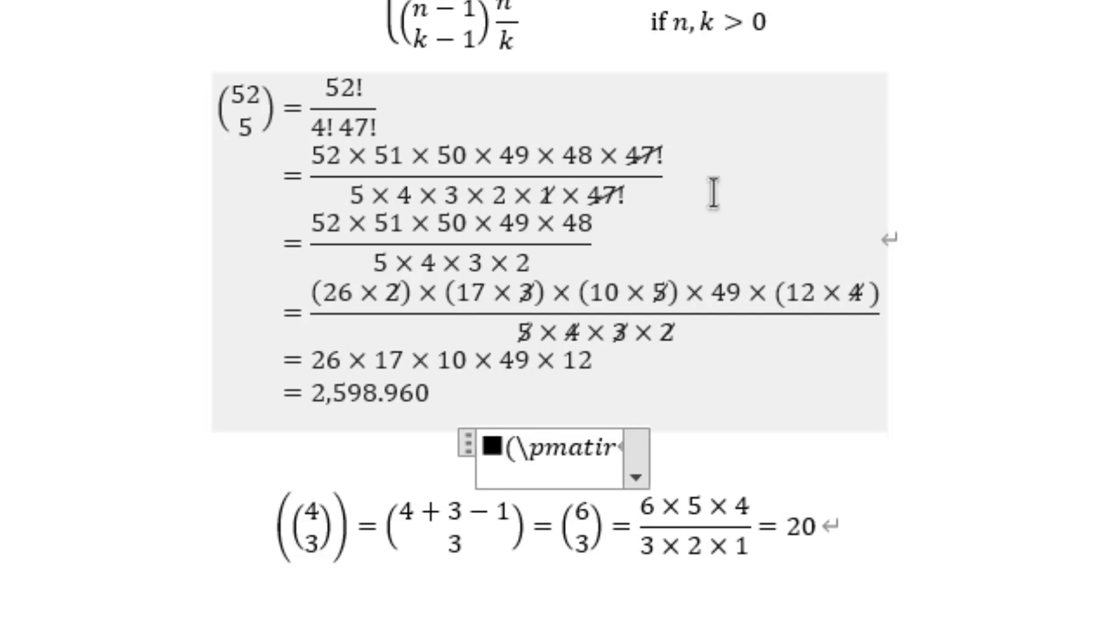
key(BackSpace)
key(BackSpace)
text(rix()
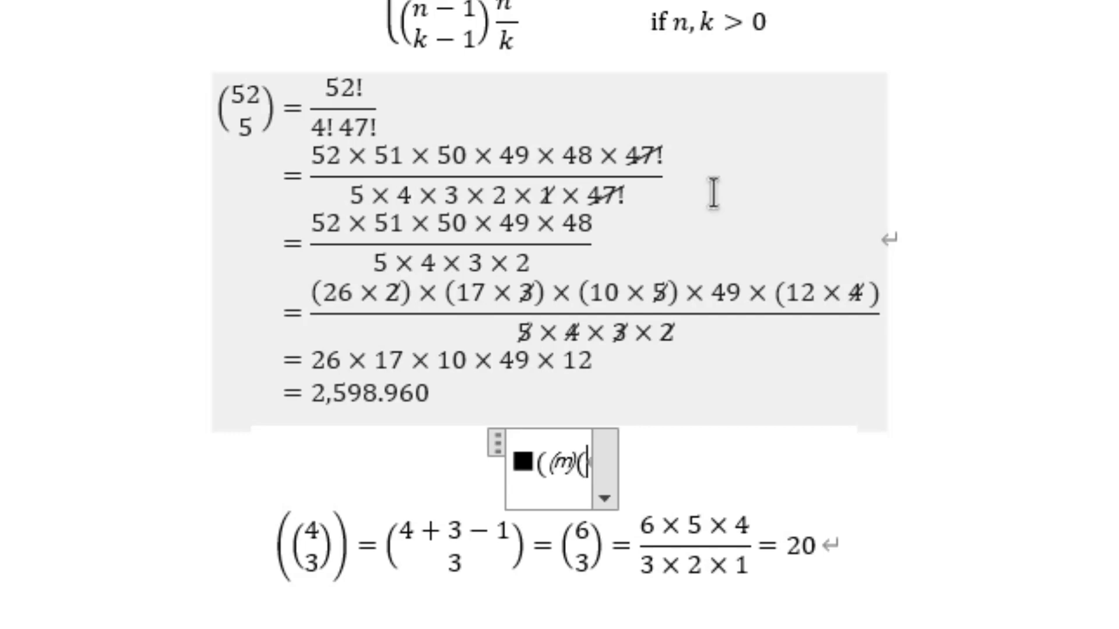
text(52@)
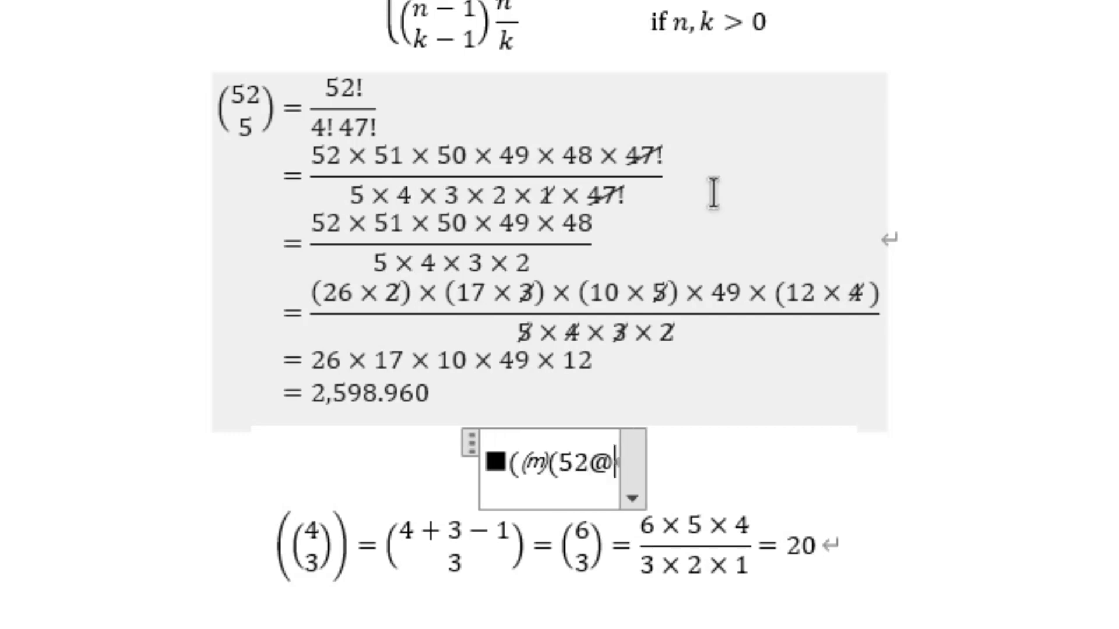
text(5))
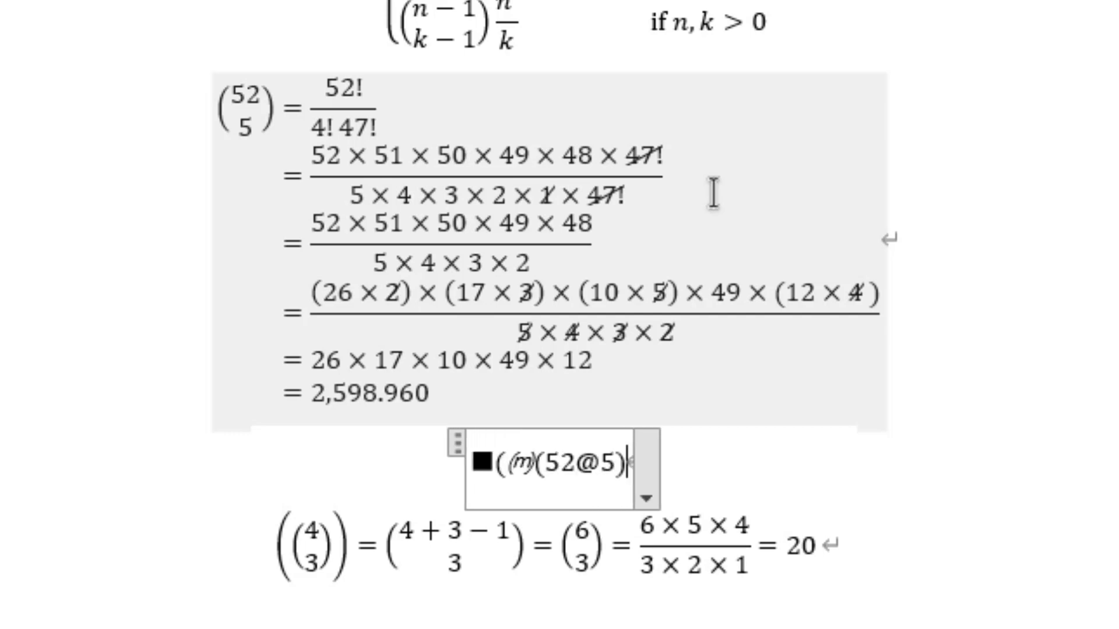
text(=)
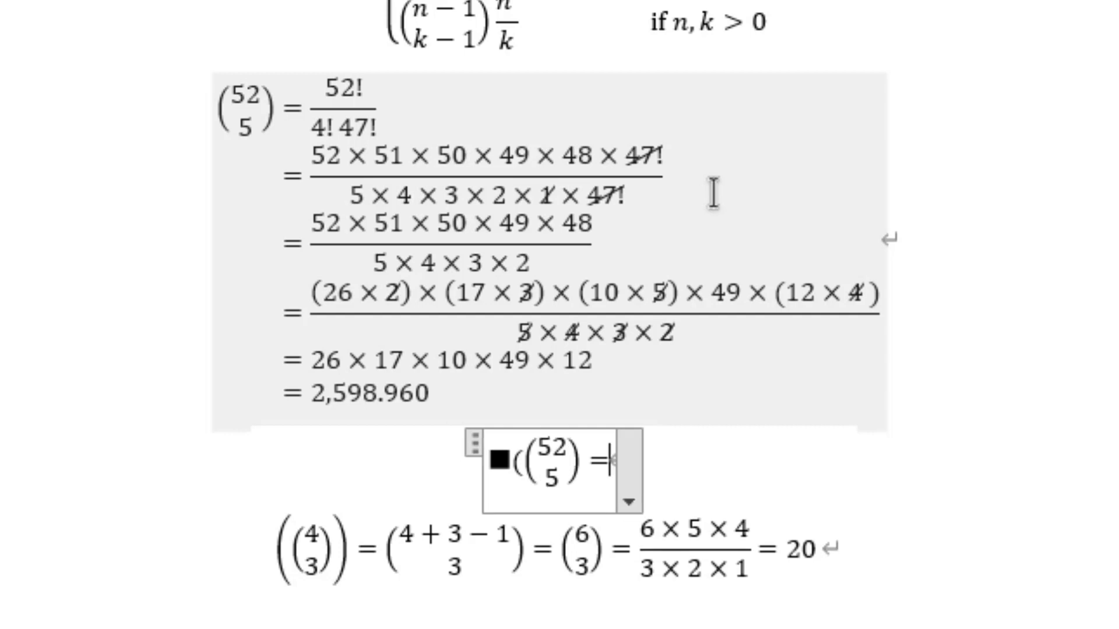
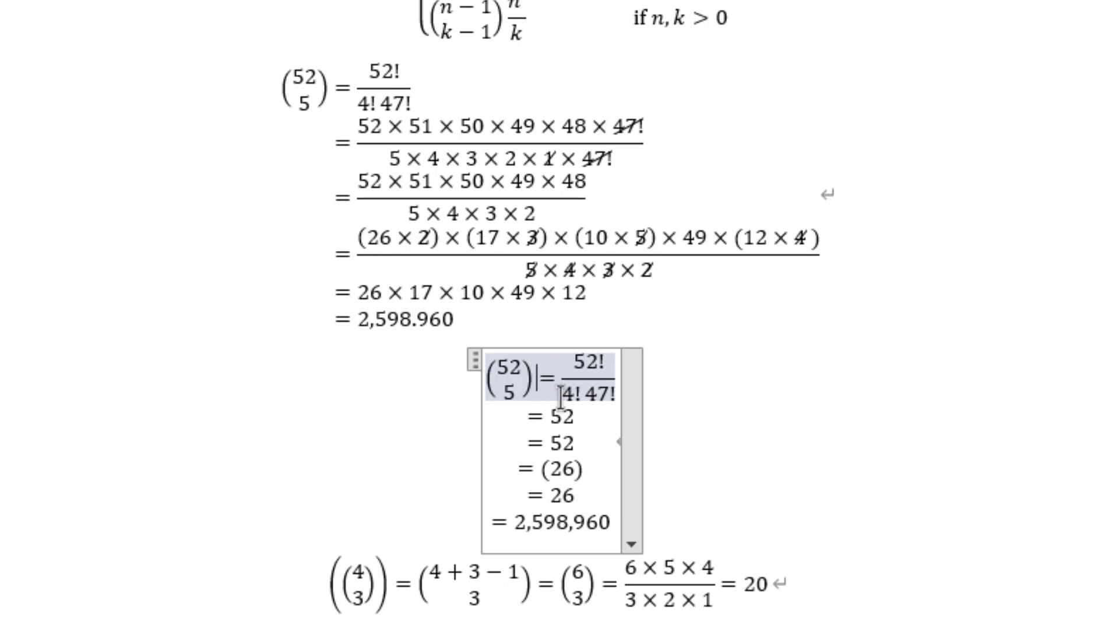
Align the second to sixth rows of the 52 over 5 derivation at their equals signs by inserting & alignment marks
key(Down)
text(&)
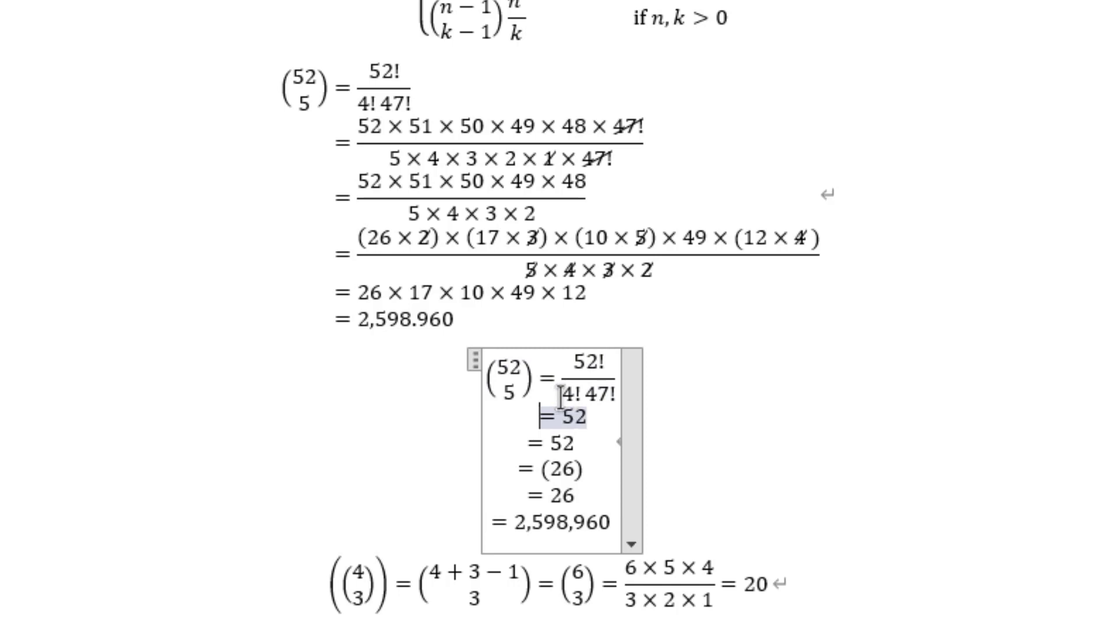
key(Down)
key(Left)
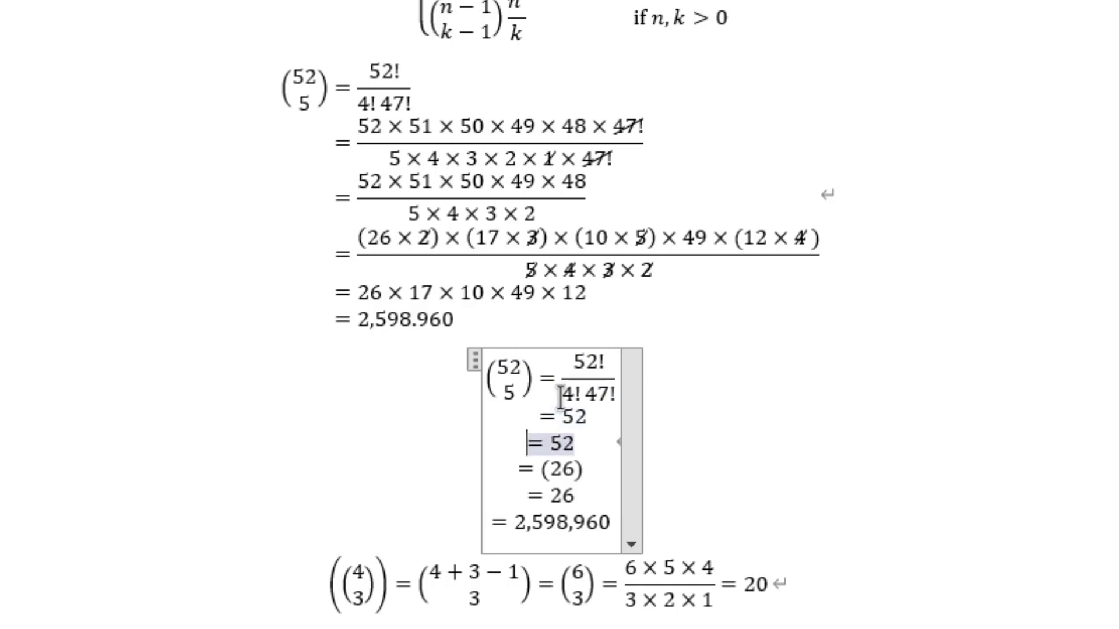
text(&)
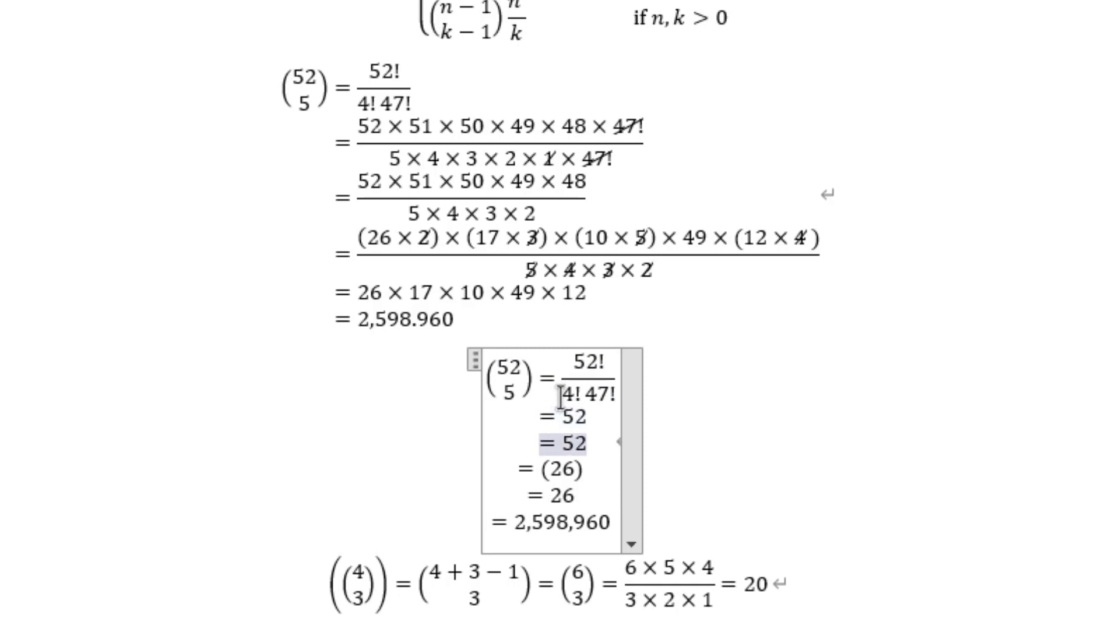
key(Down)
key(Left)
text(&)
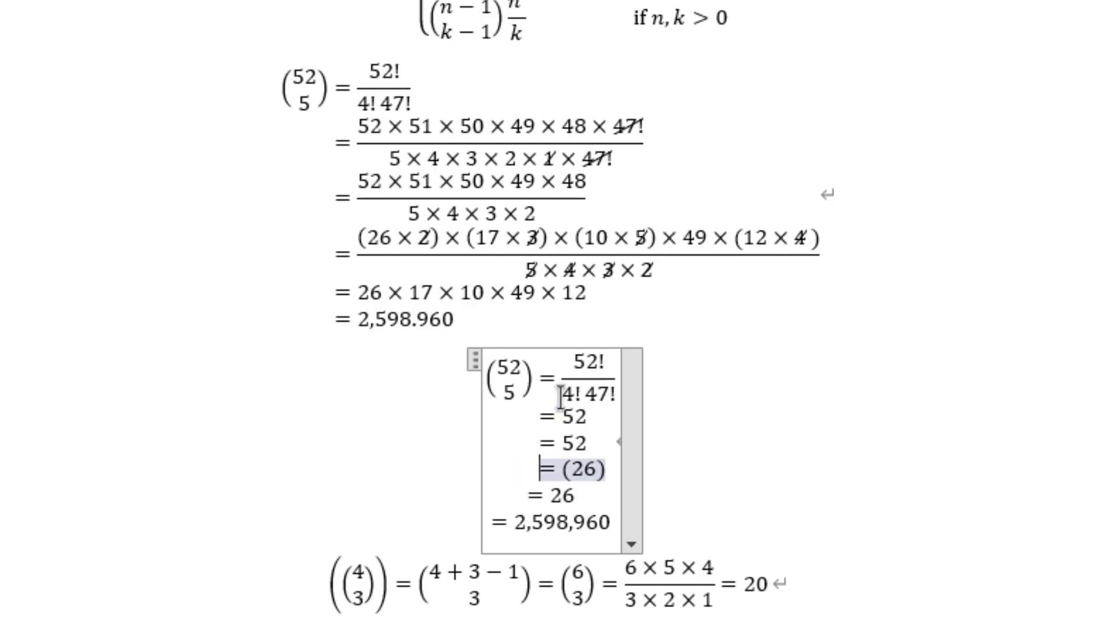
key(Down)
key(Left)
text(&)
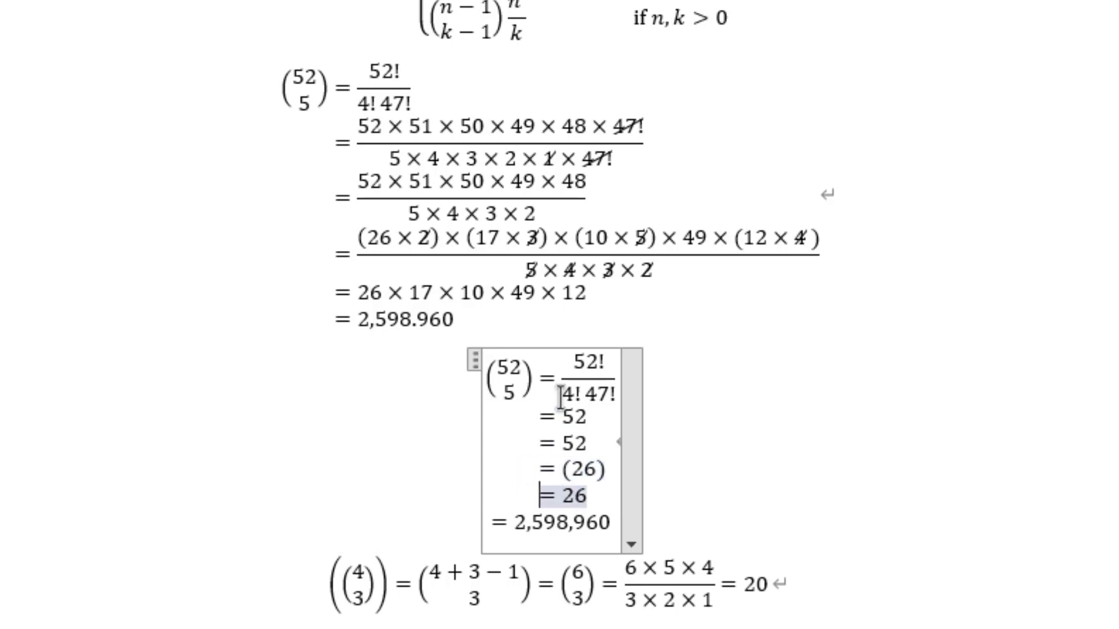
key(Down)
key(Left)
key(Left)
key(Left)
key(Left)
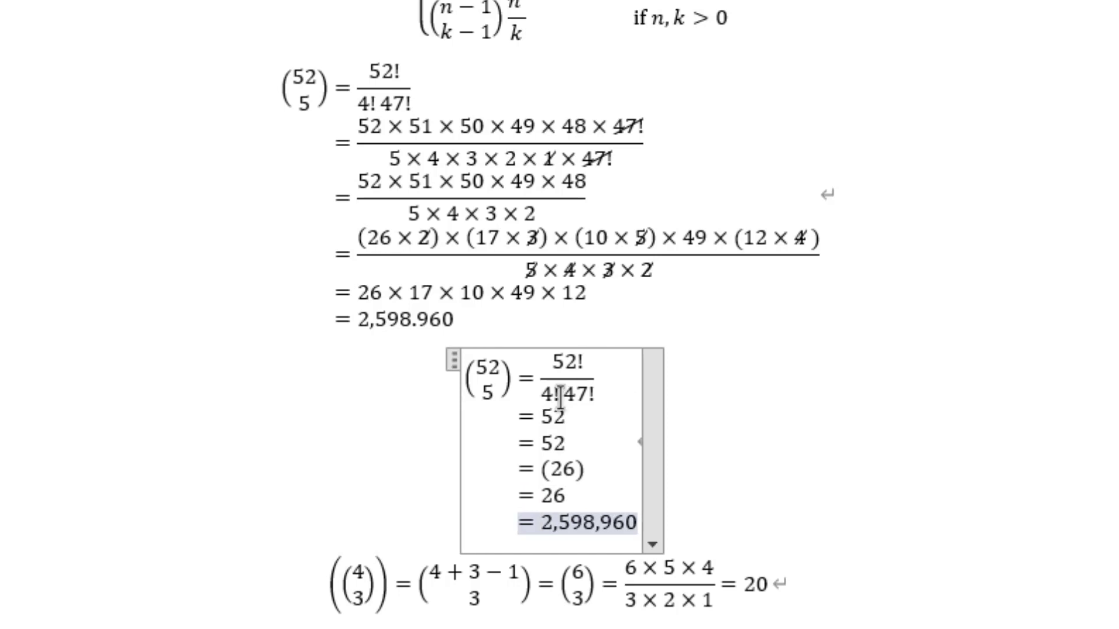
Extend the second row of the new 52 over 5 derivation after 52 with \times 51
click(855, 478)
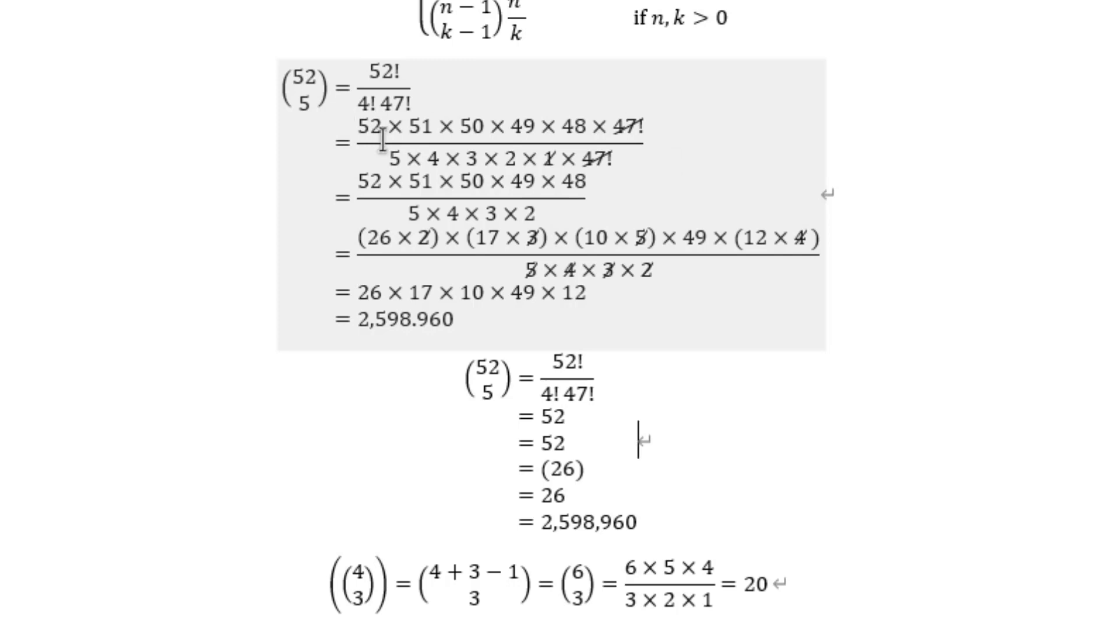
click(640, 421)
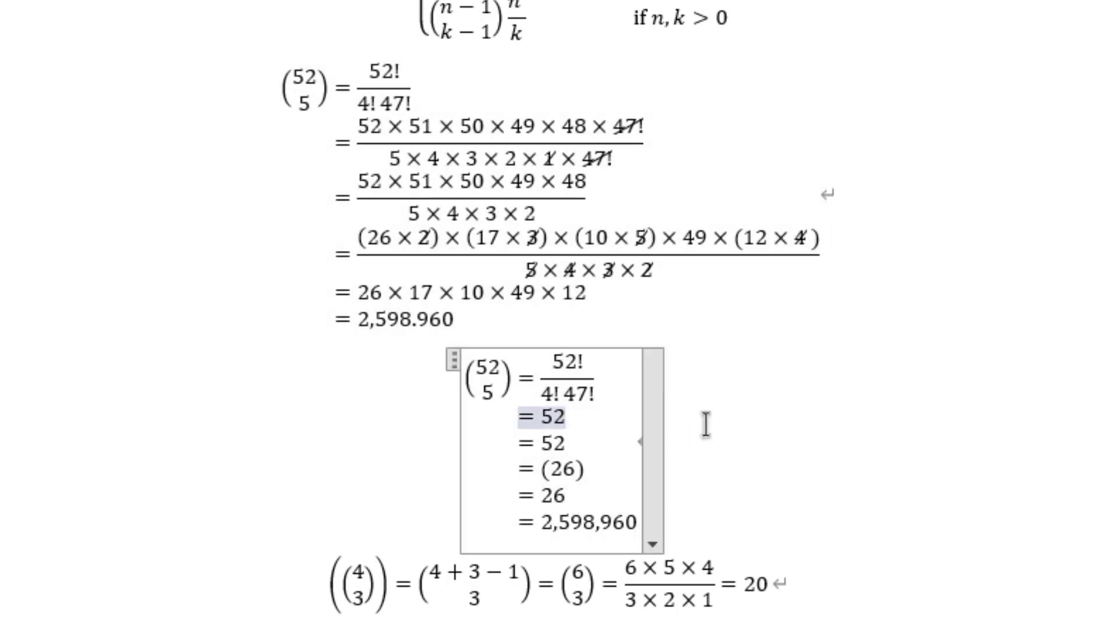
text(\times)
text( 51)
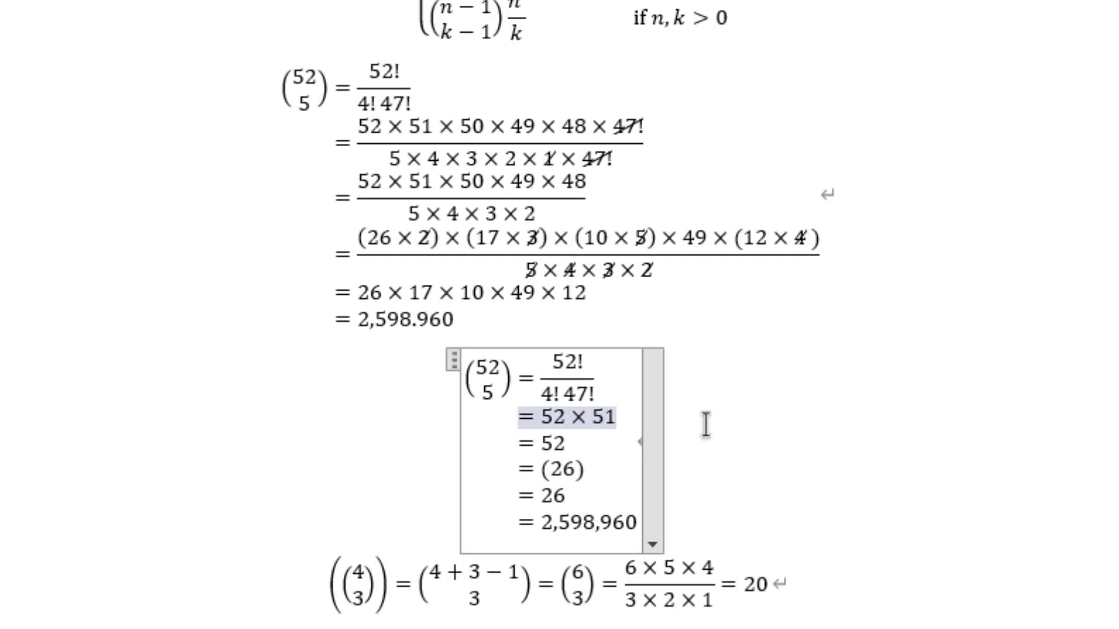
Enclose 52 × 51 in the second row in parentheses and follow it with a slash to start a fraction
key(Left)
key(Left)
key(Left)
key(Left)
key(Left)
text(()
key(Right)
key(Right)
key(Right)
key(Right)
key(Right)
text()/)
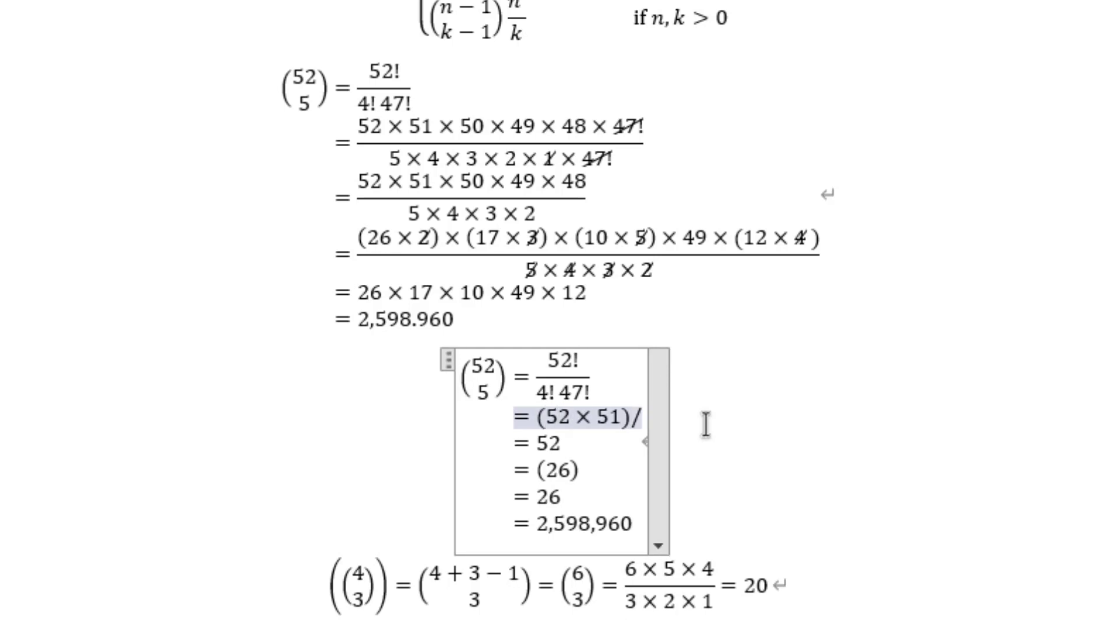
Enter 5 \times 4 as the denominator of the second row's fraction and leave the equation
text(5)
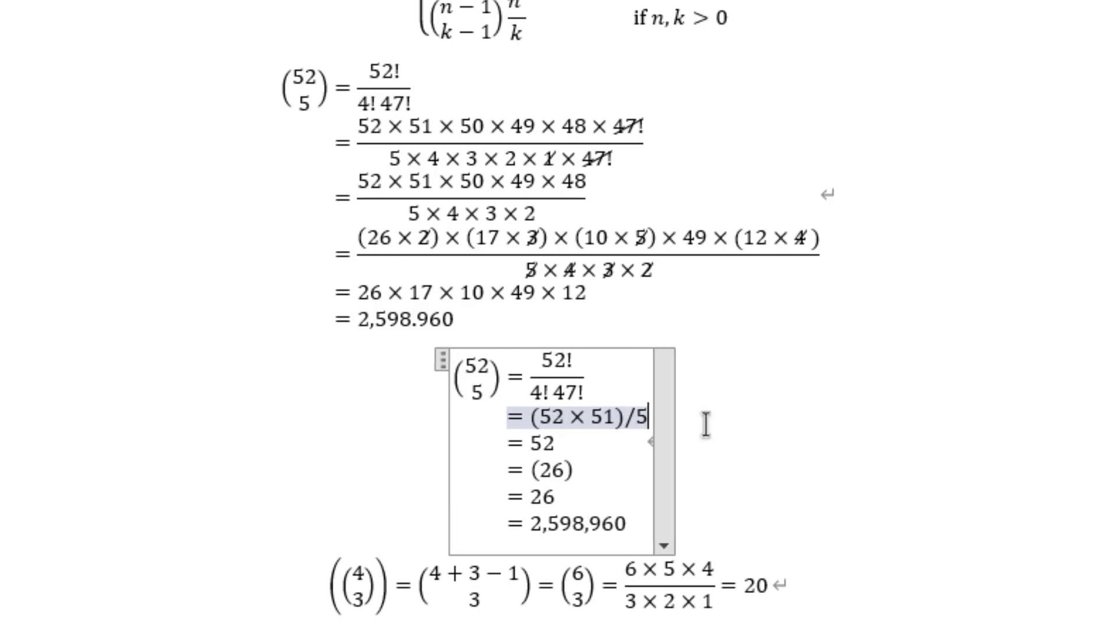
text(	imes)
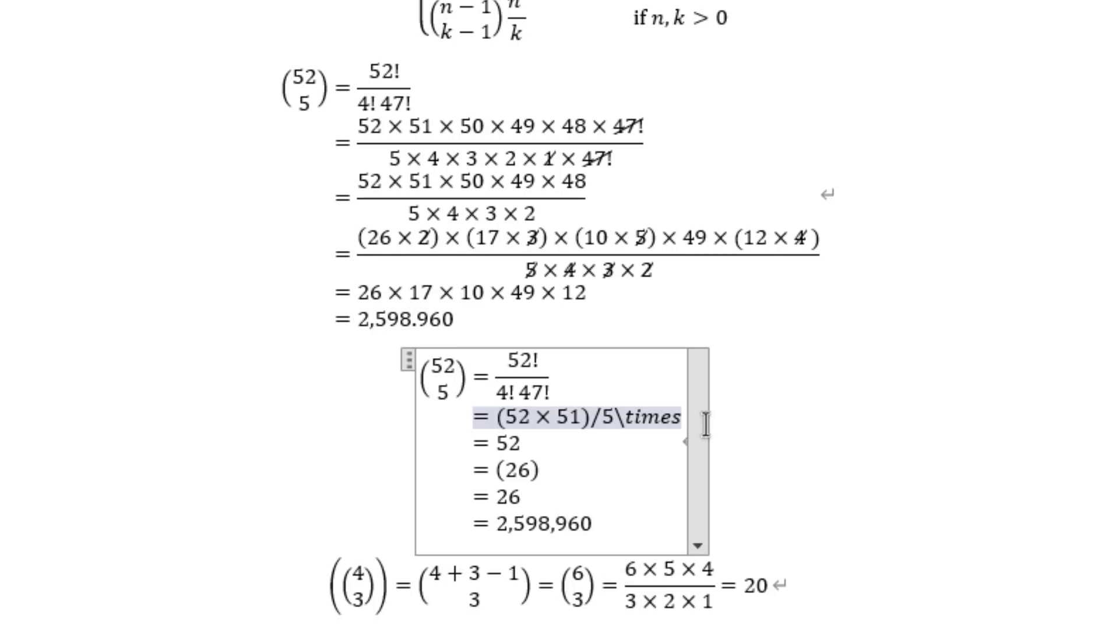
key(BackSpace)
key(Down)
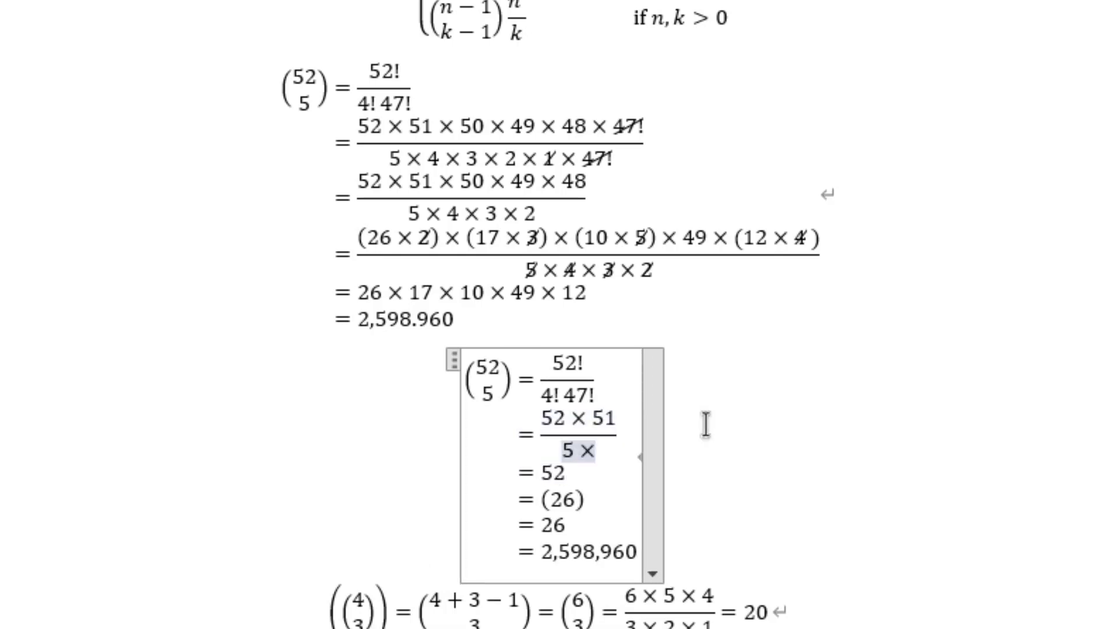
text(4)
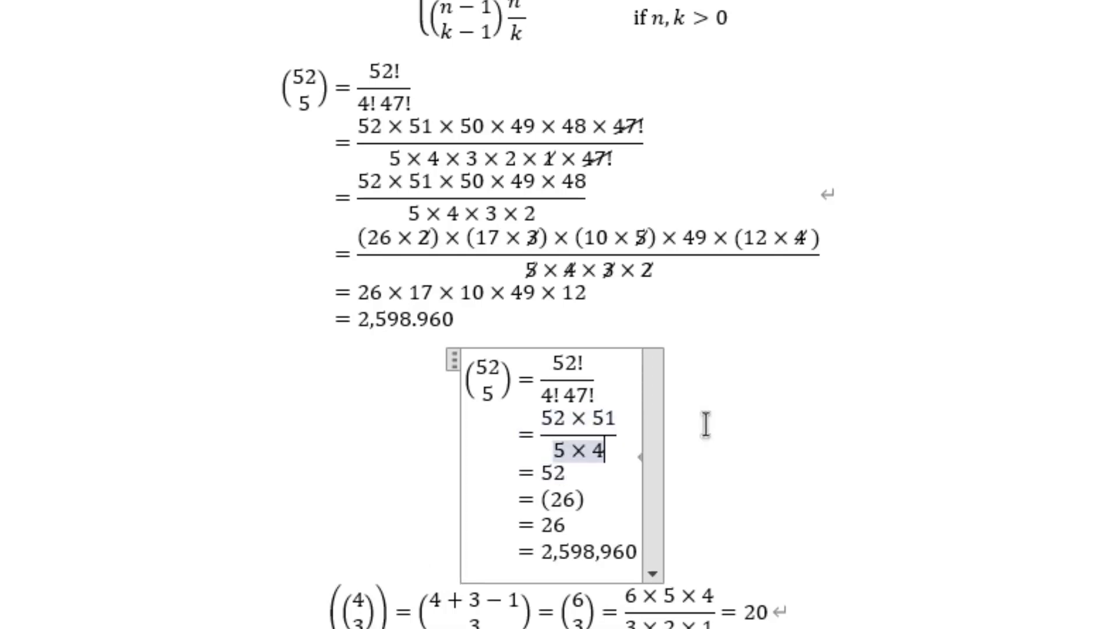
click(328, 437)
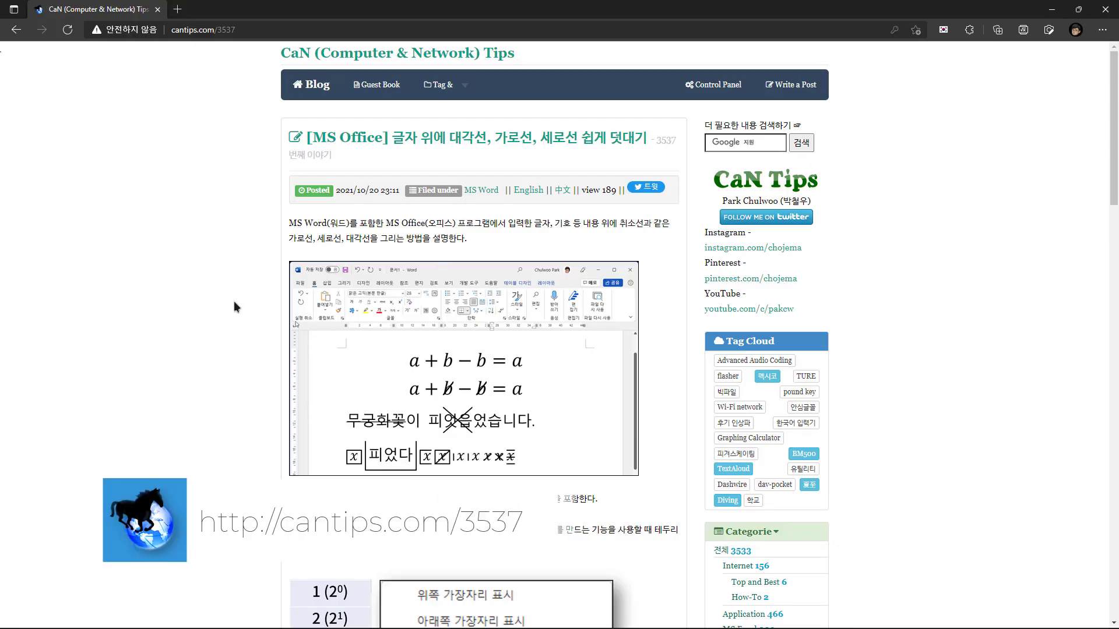
Look through the cantips.com/3537 page on striking out characters, including its table of border option numbers
scroll(234, 304, down, 8)
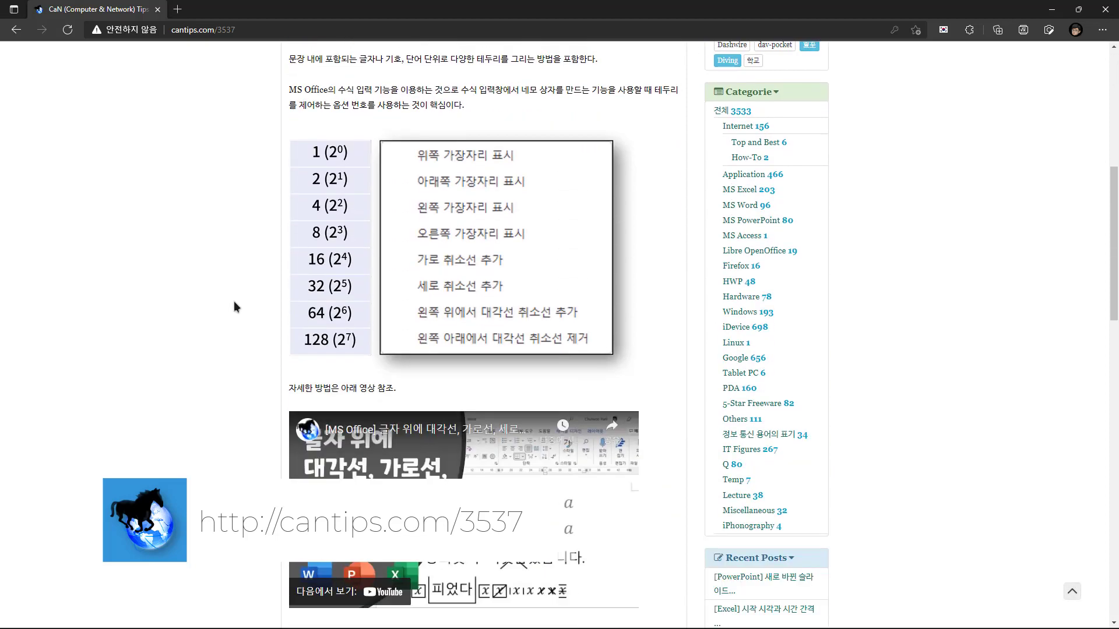
scroll(236, 307, down, 2)
scroll(236, 307, up, 6)
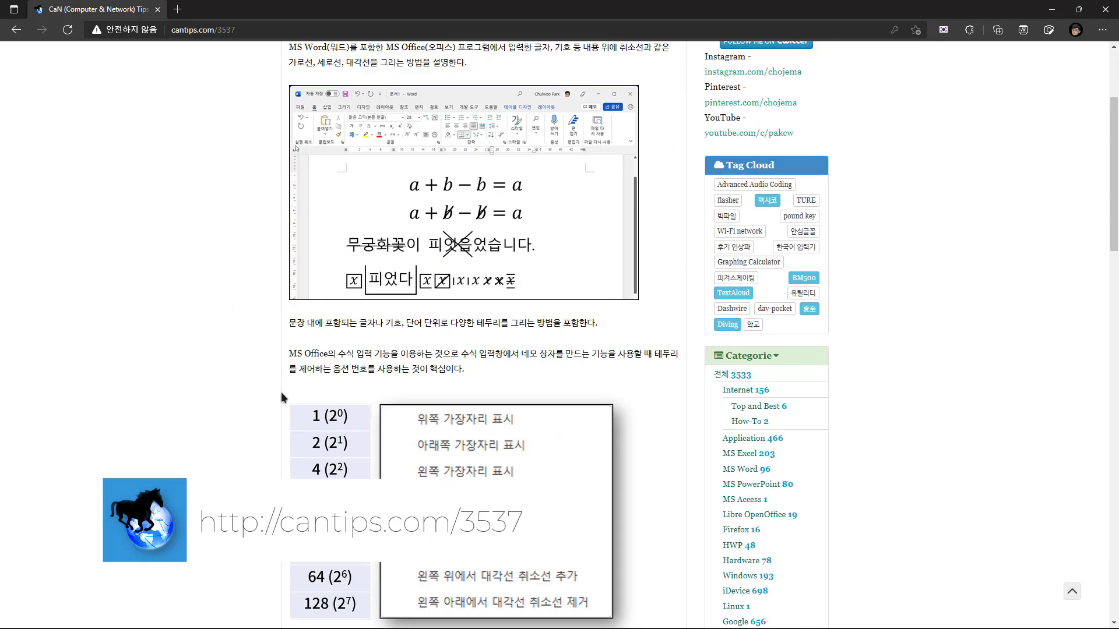
scroll(260, 446, up, 3)
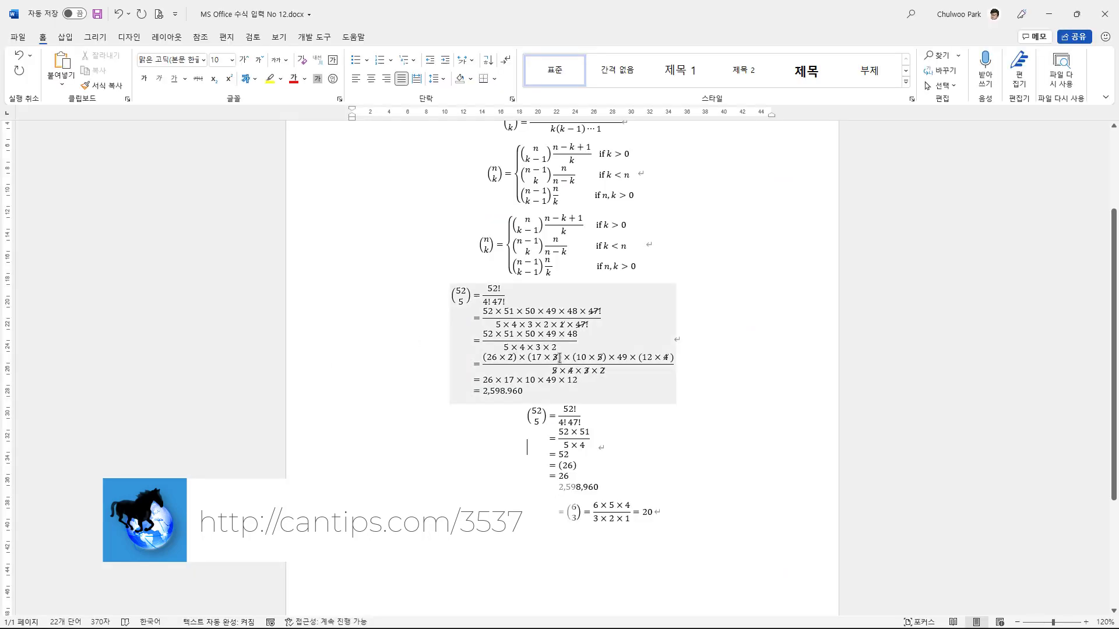
Extend the second row's numerator after 52 × 51 with \times and a boxed 47! entered as \rect(47!)
click(583, 409)
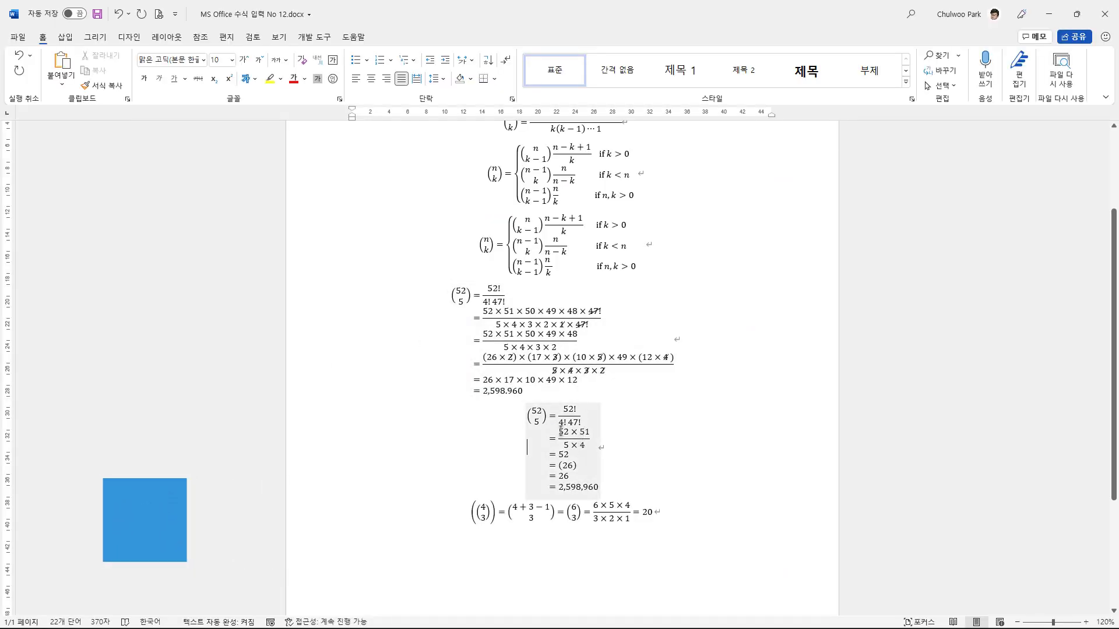
click(587, 434)
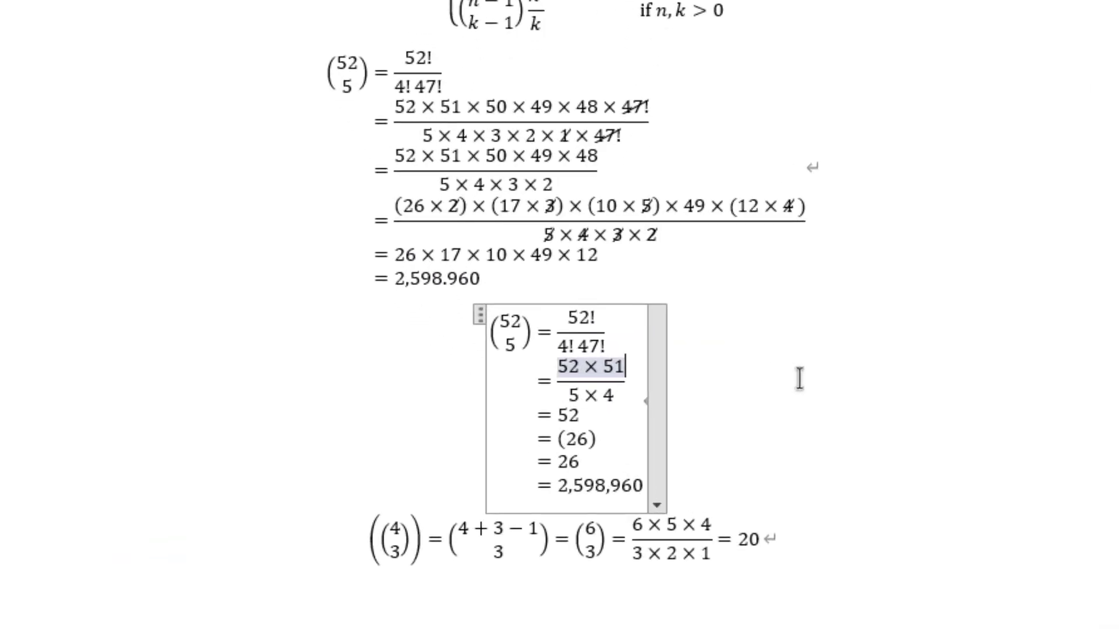
text(imes )
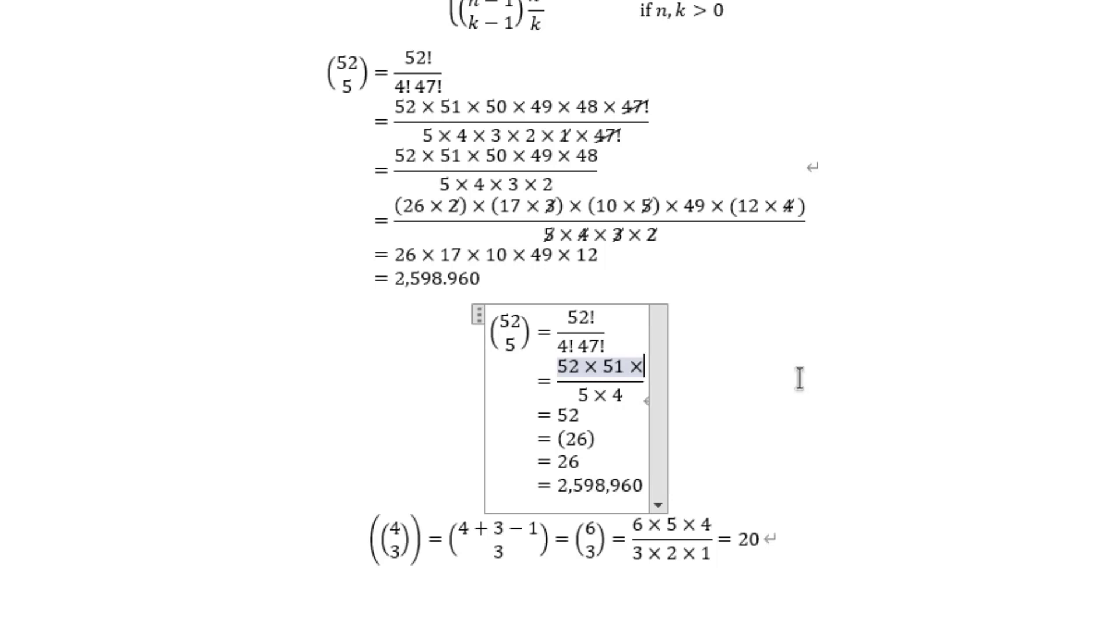
text(\r)
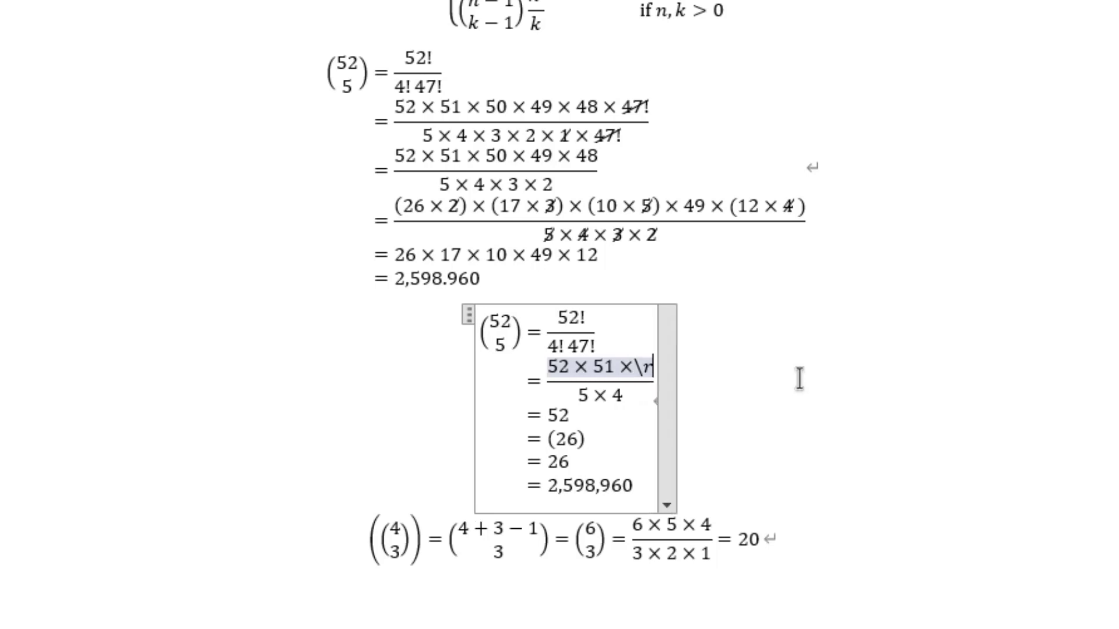
text(ect)
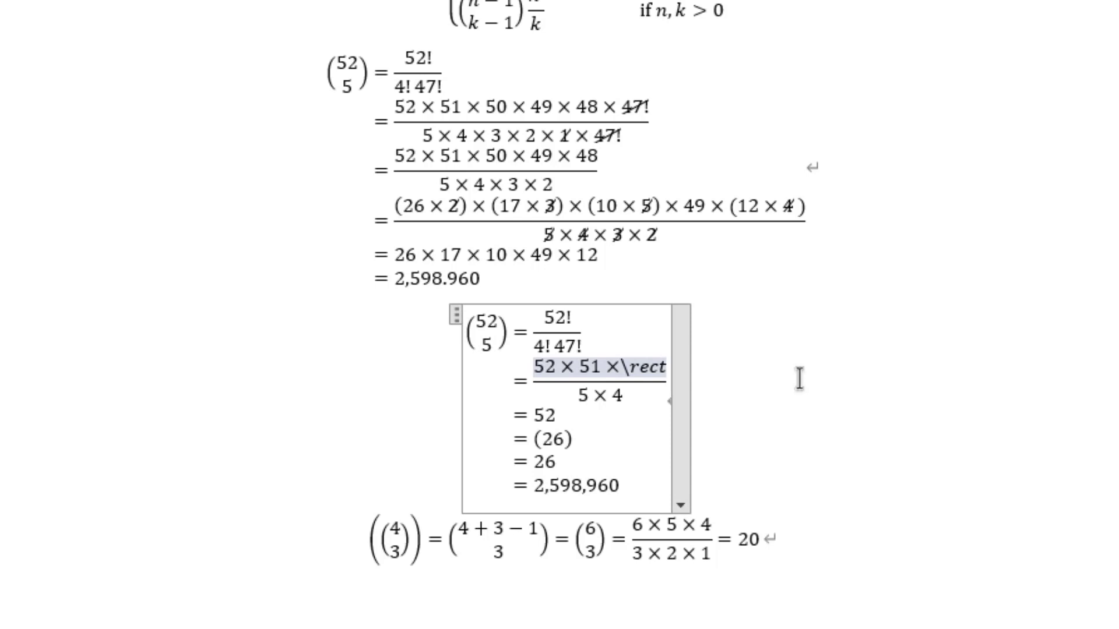
text(()
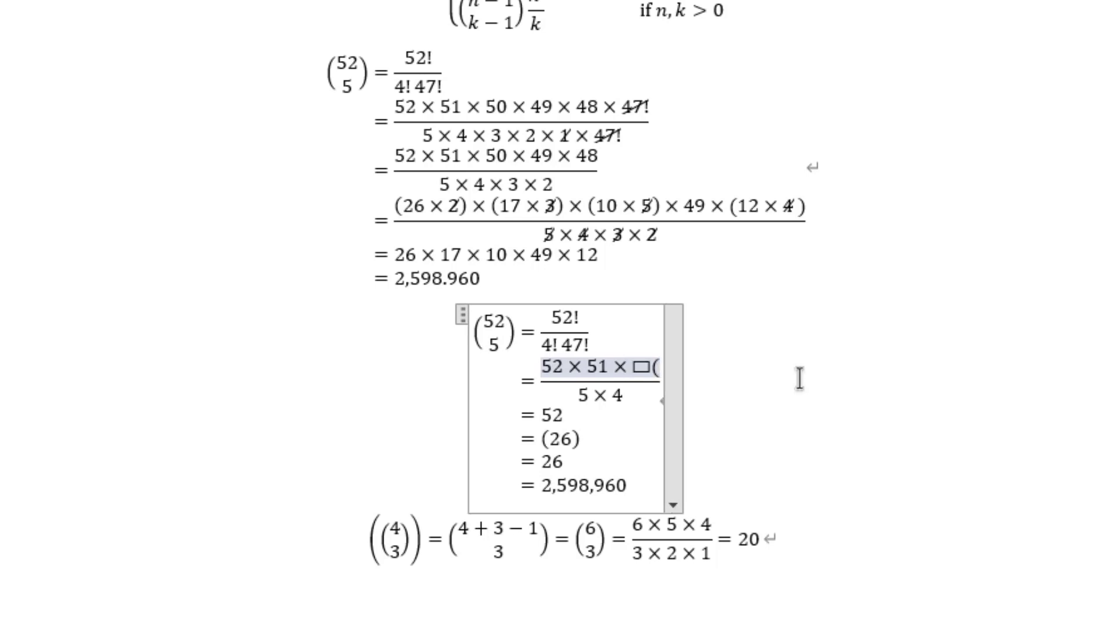
text(47!)
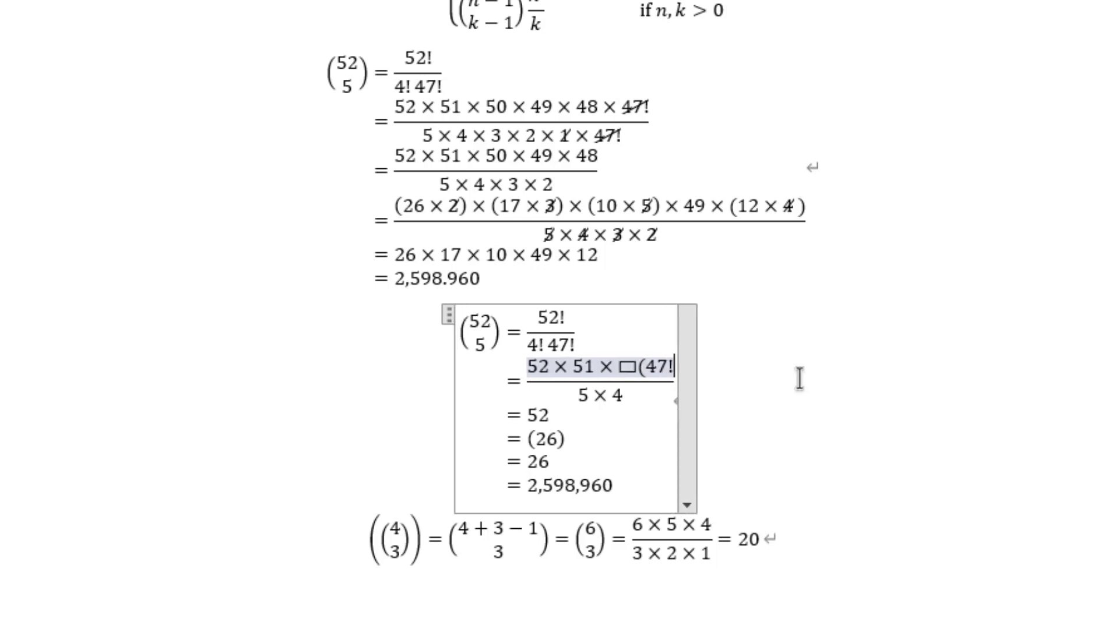
text())
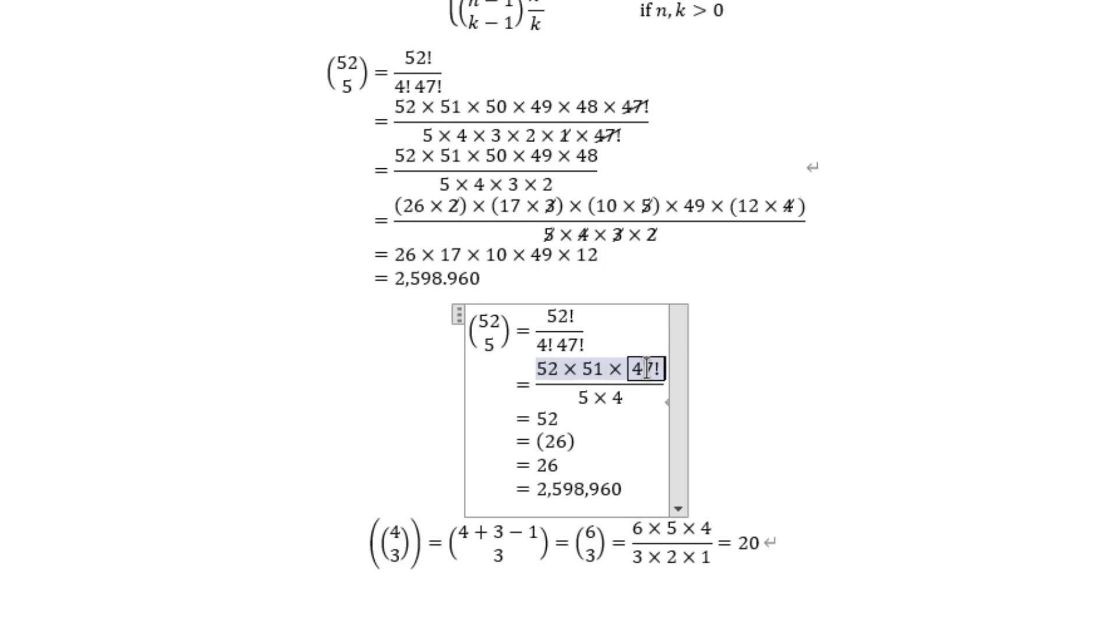
Add a diagonal strikethrough from the bottom left to the boxed 47! in the second row's numerator
click(646, 367)
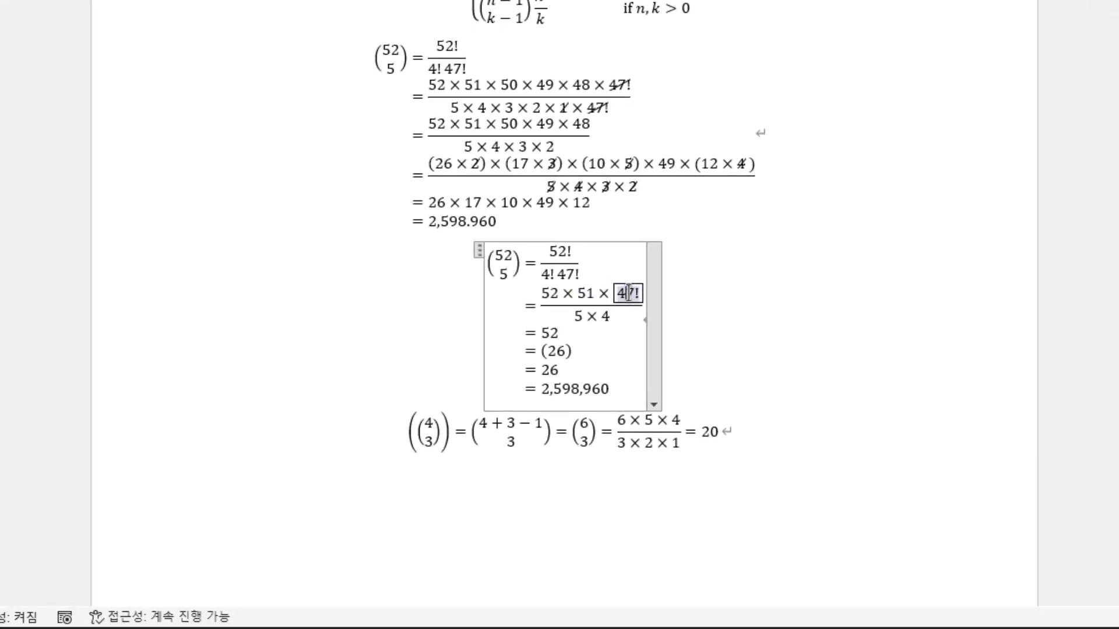
right_click(627, 291)
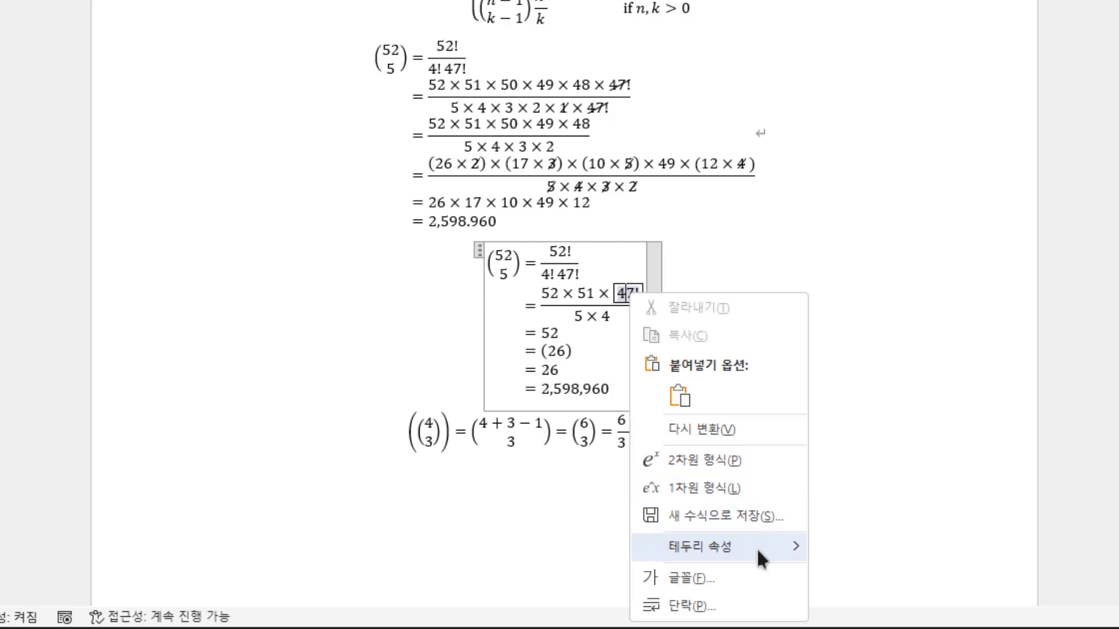
mouse_move(756, 547)
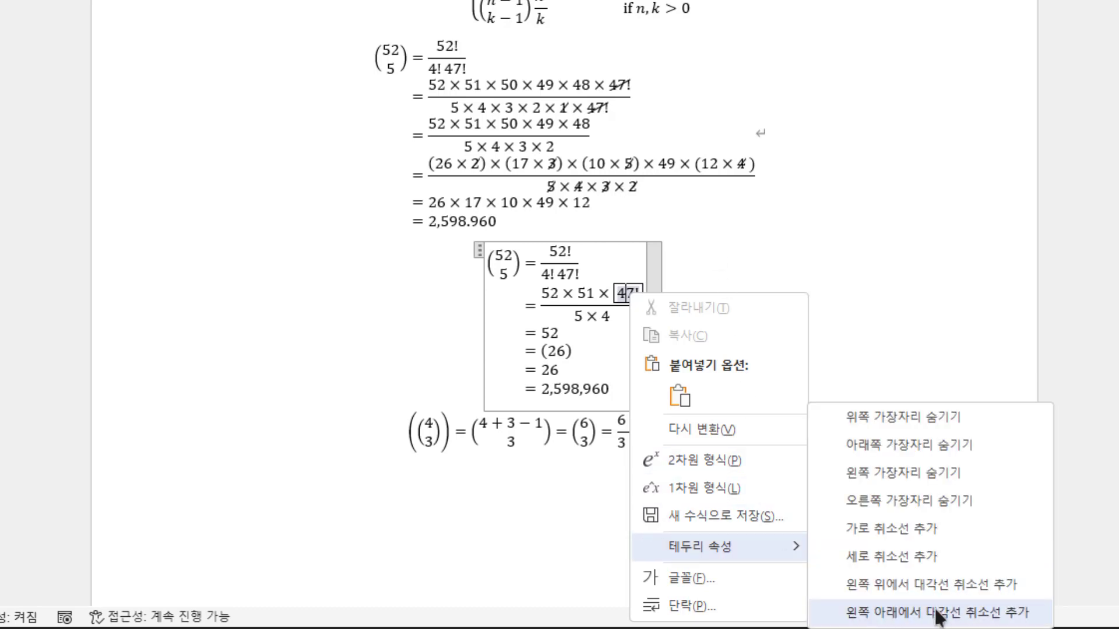
click(938, 616)
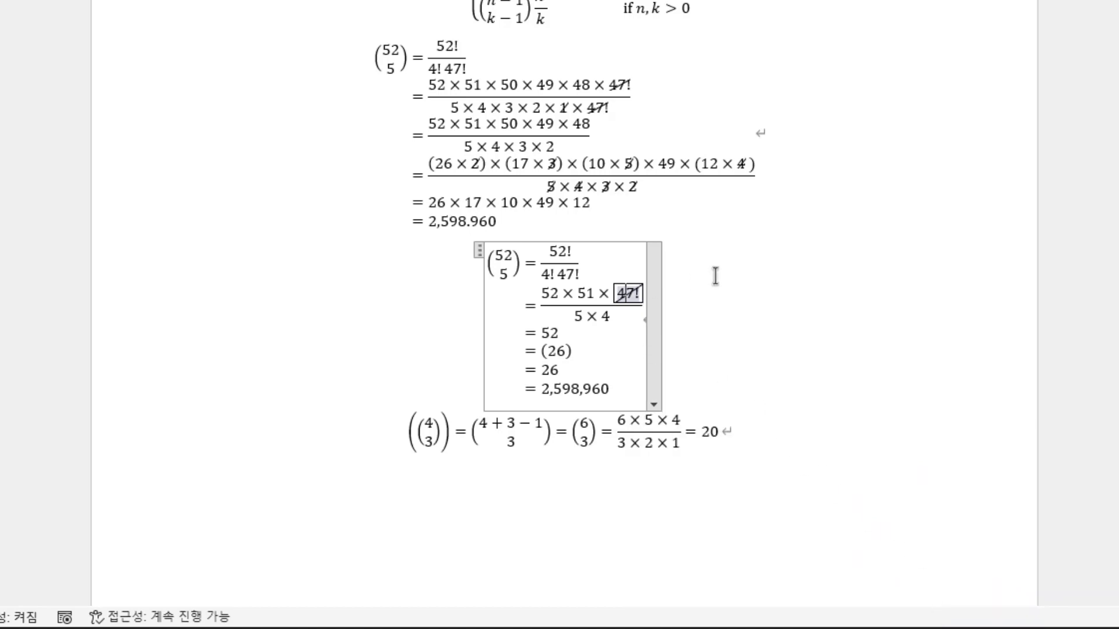
Hide the top and bottom edges of the box around the struck-out 47!
right_click(626, 290)
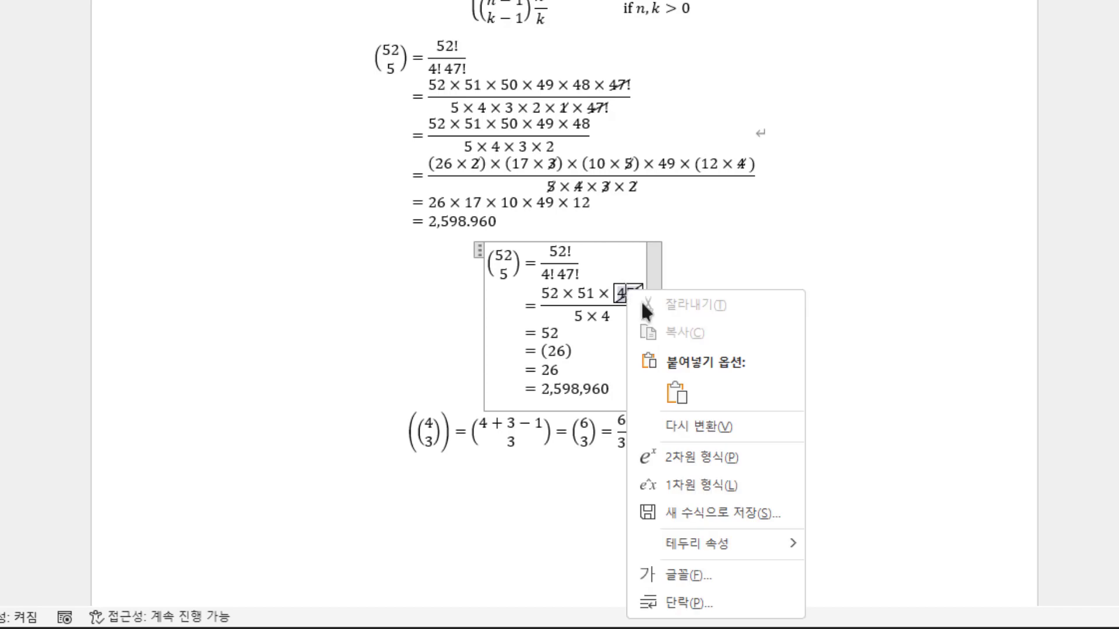
mouse_move(761, 548)
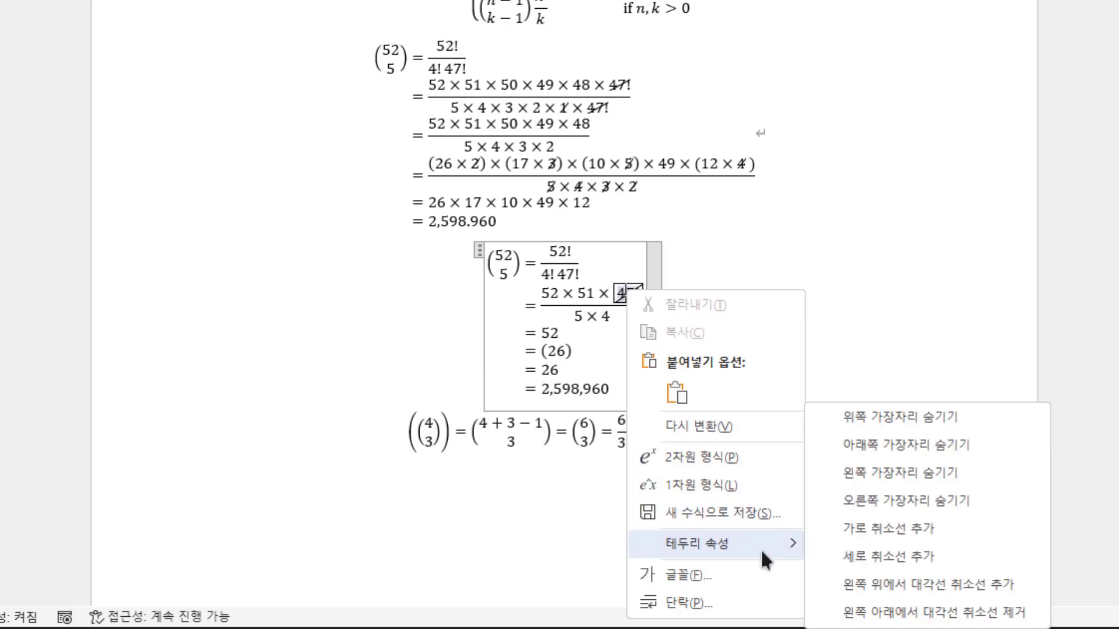
click(956, 415)
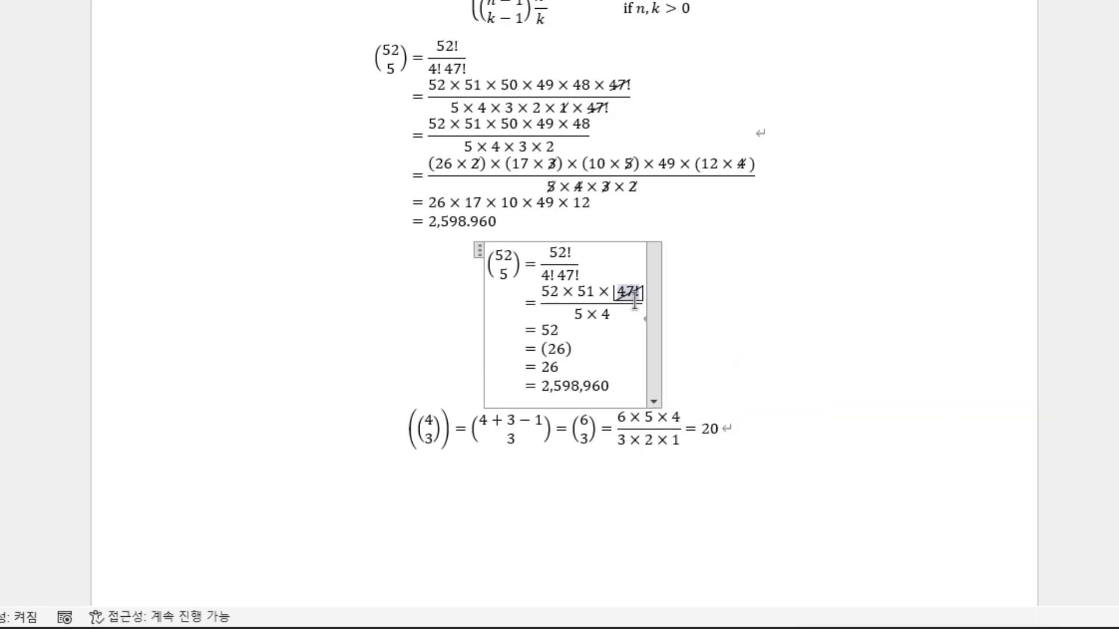
right_click(631, 289)
mouse_move(775, 540)
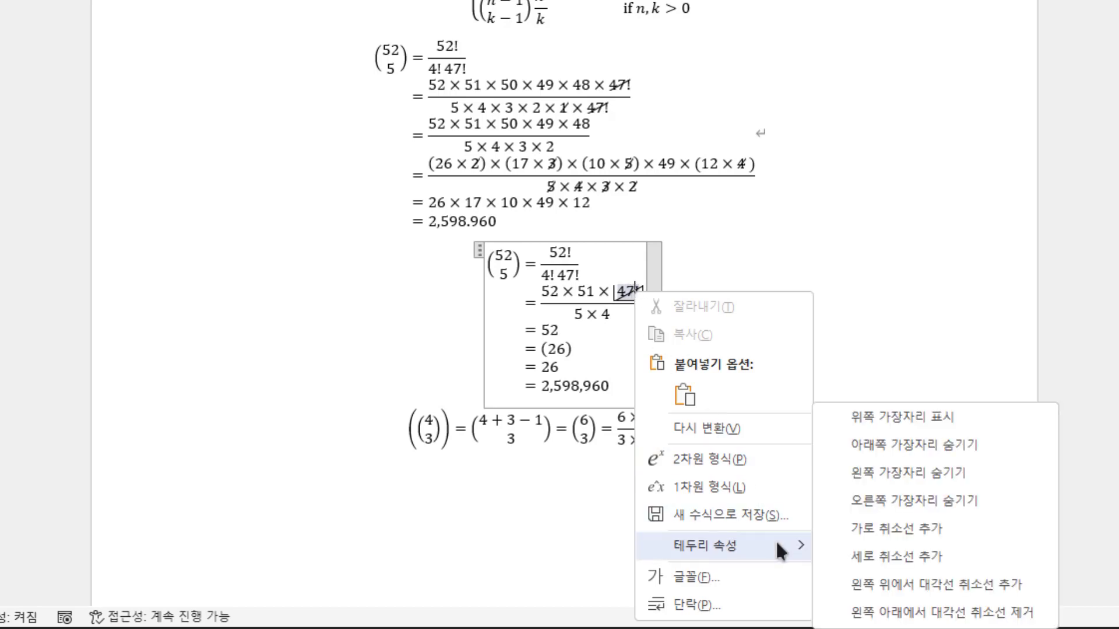
click(935, 450)
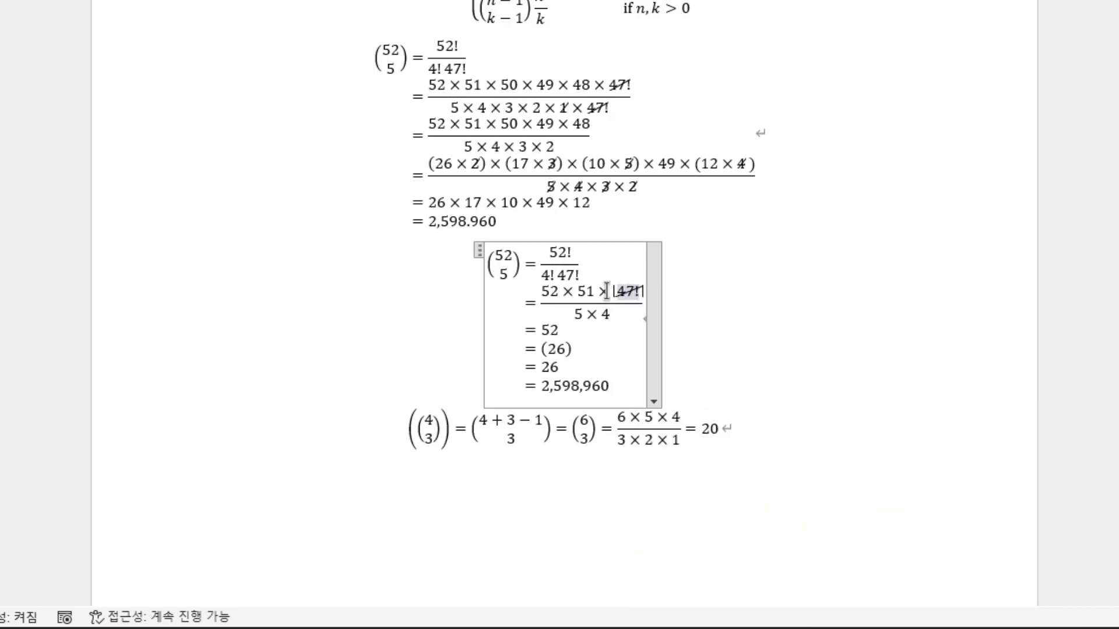
Hide the left and right edges of the box around 47!, leaving only its diagonal strike, and reselect it
right_click(624, 288)
mouse_move(756, 539)
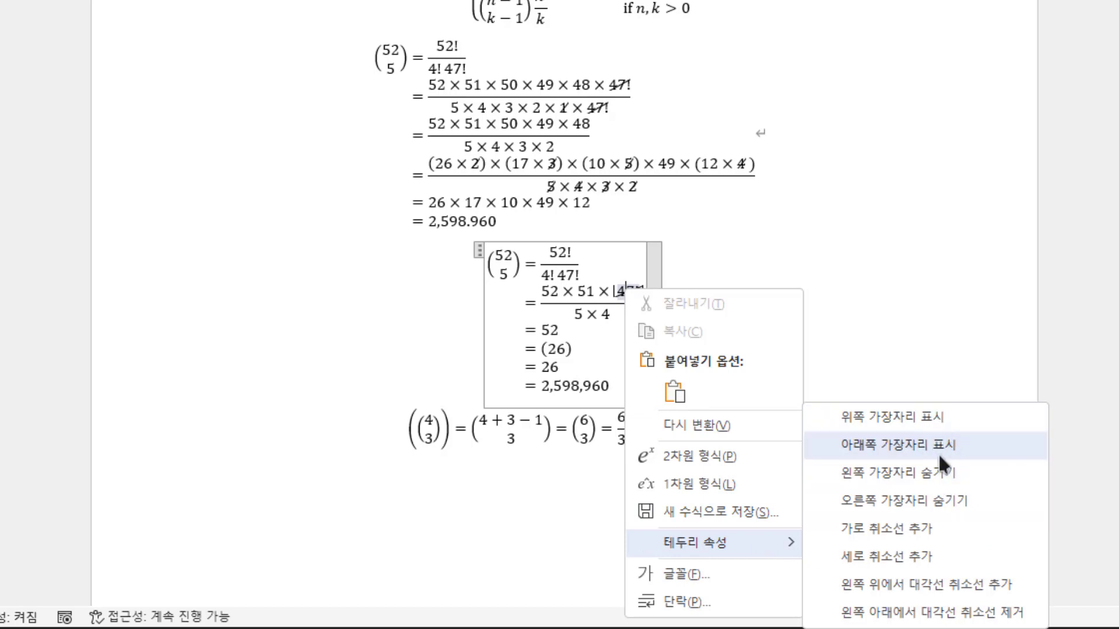
click(931, 469)
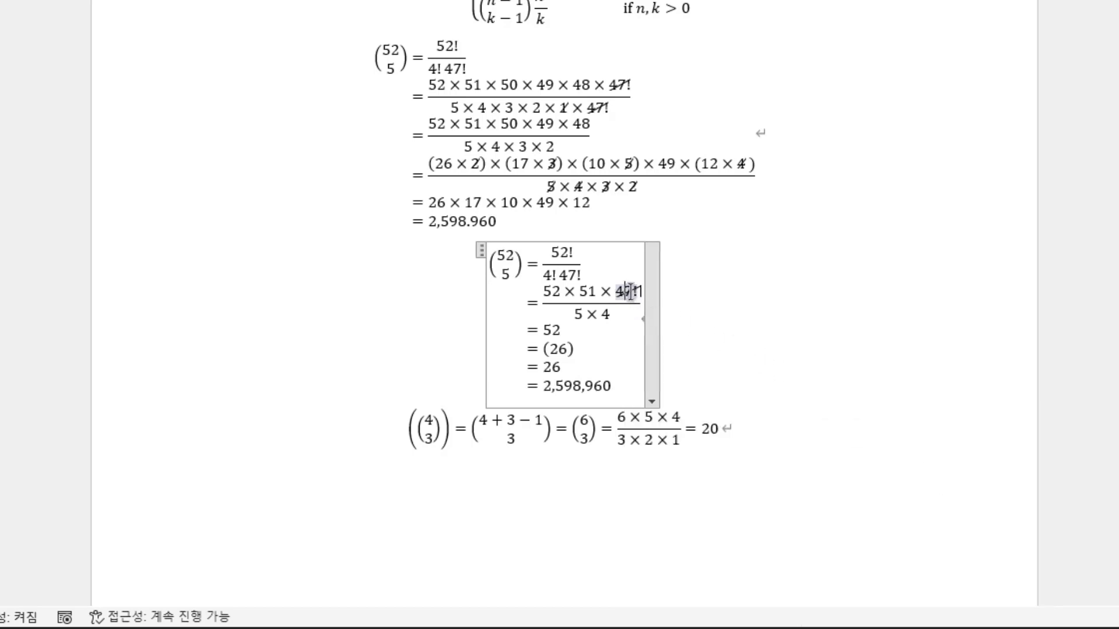
right_click(629, 291)
mouse_move(775, 540)
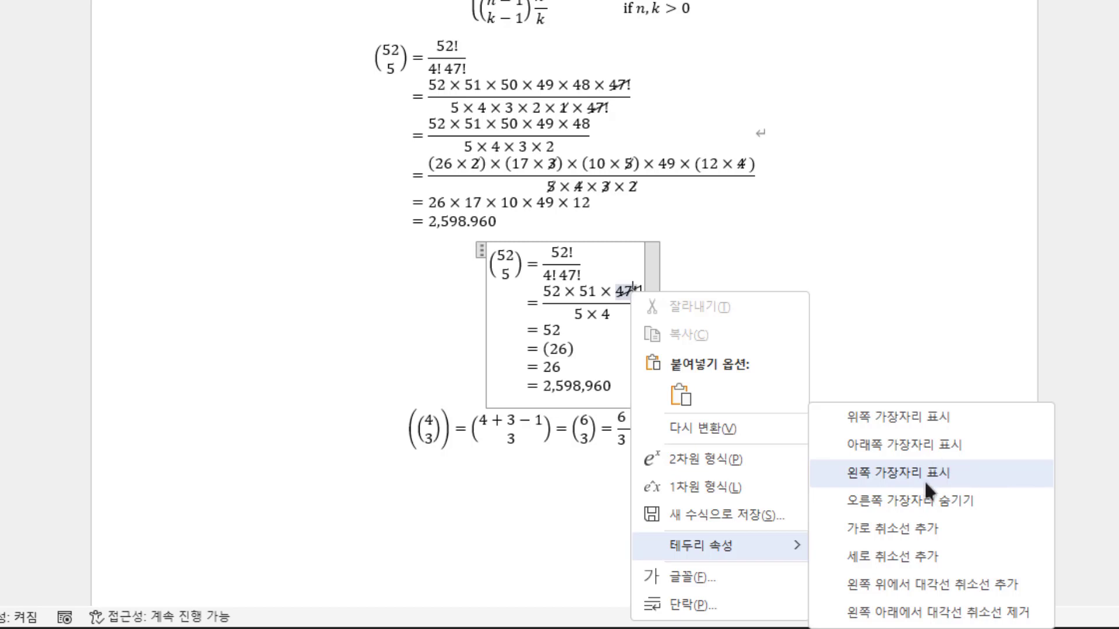
click(929, 495)
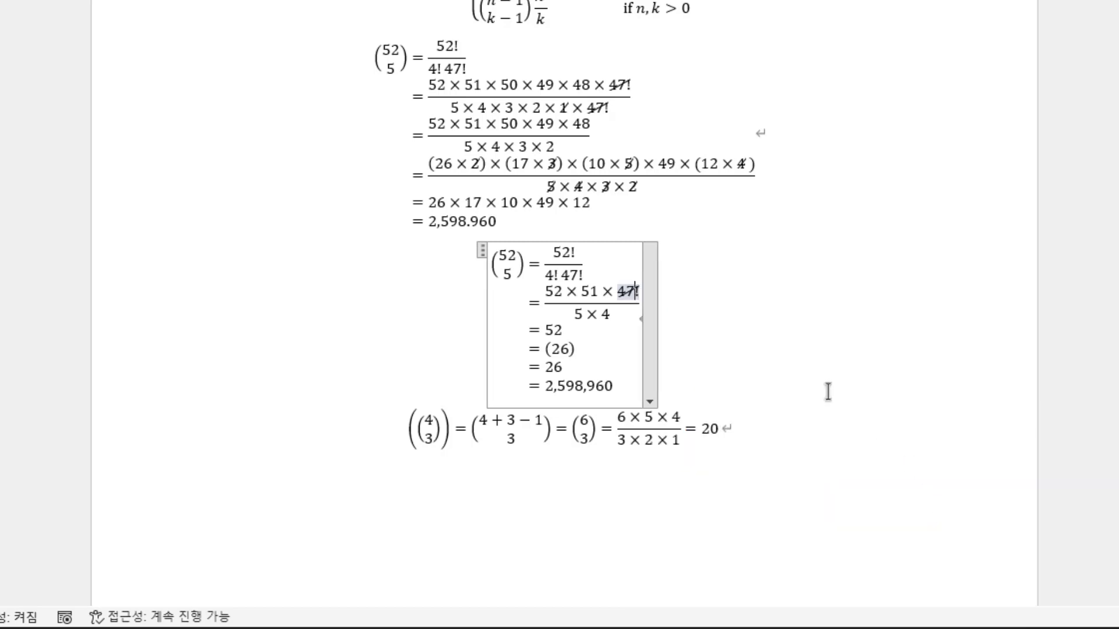
click(810, 367)
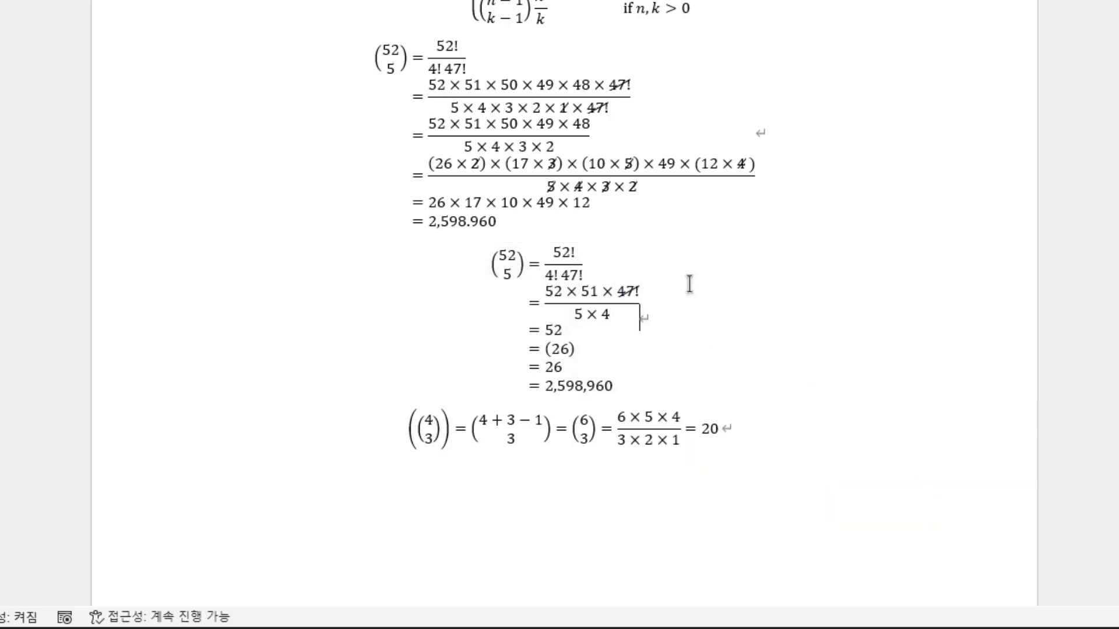
double_click(628, 291)
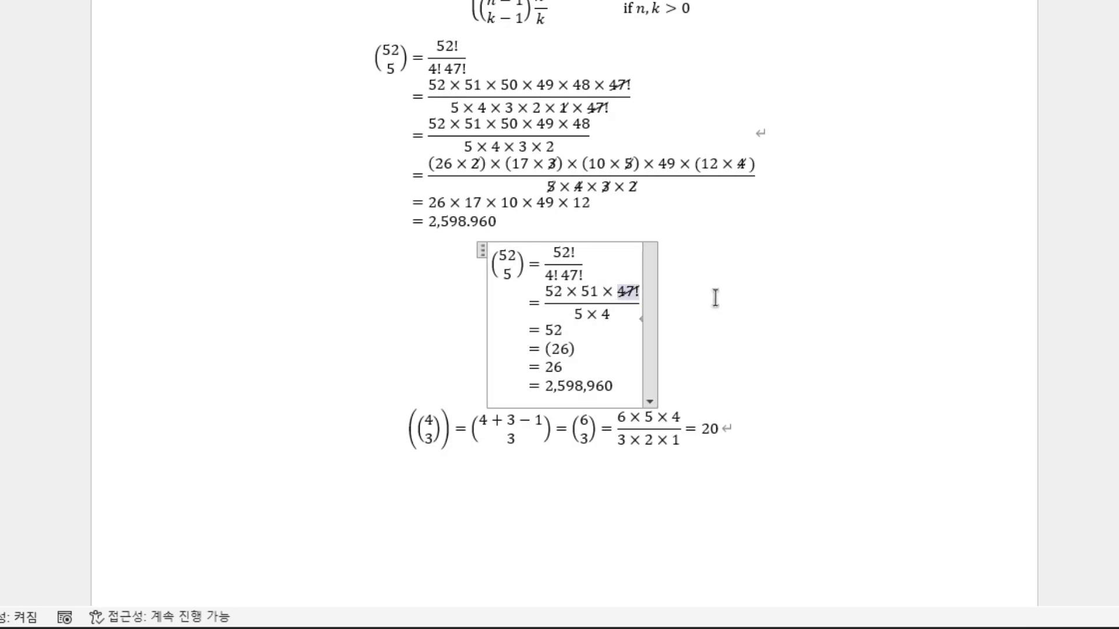
Copy × and the struck-out 47! from the second row's numerator and append them to its denominator after 5 × 4
key(Left)
key(Left)
key(shift+Right)
key(shift+Right)
key(shift+Right)
key(shift+Left)
key(ctrl+c)
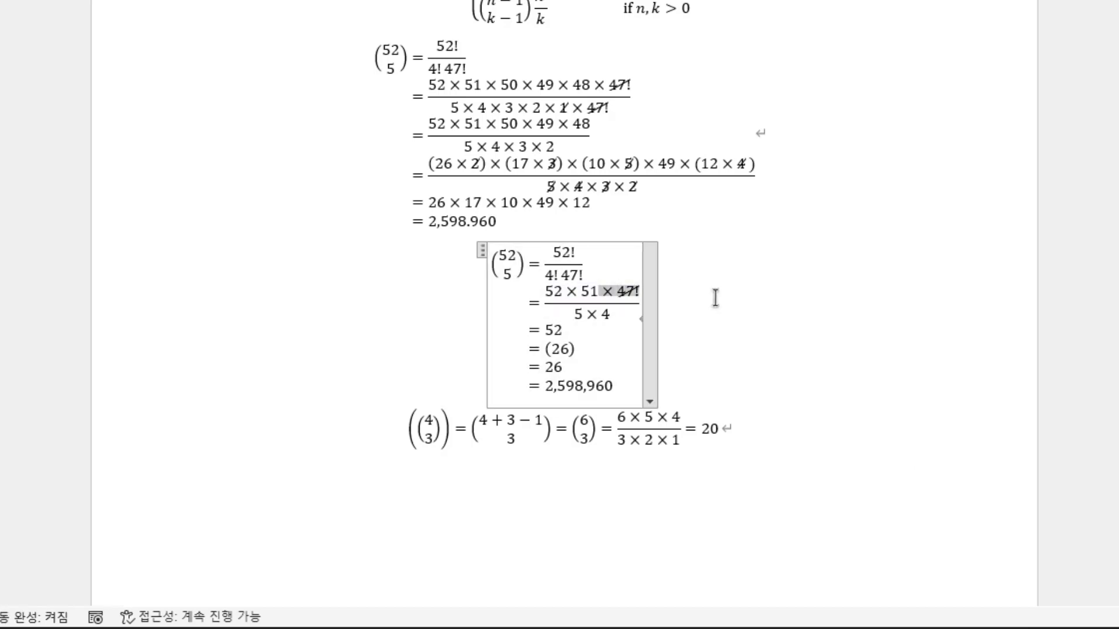
key(Down)
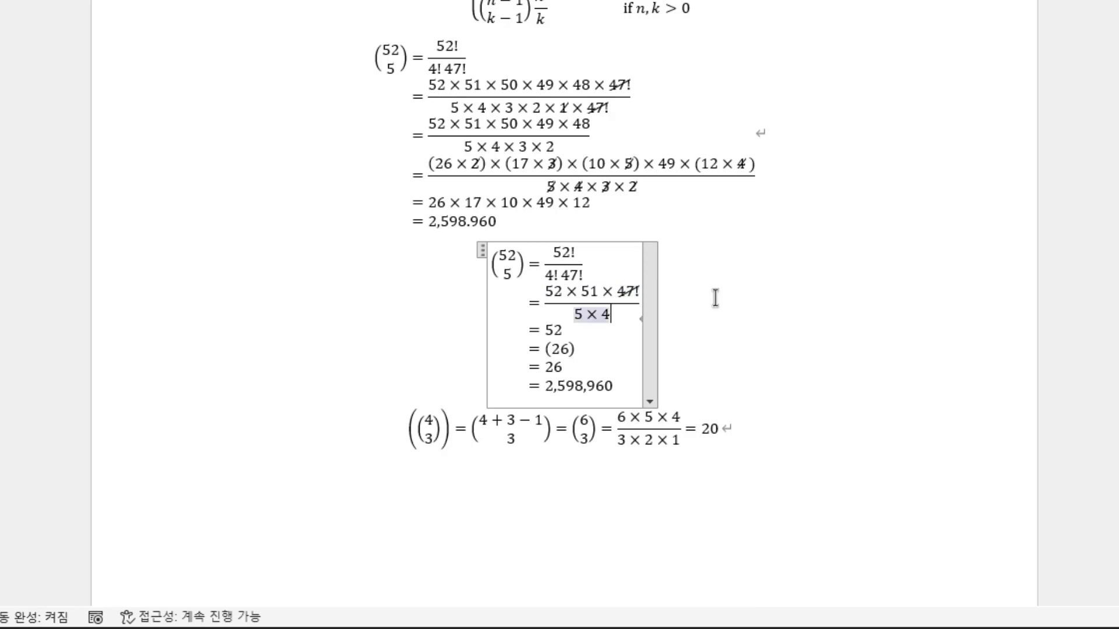
key(Down)
key(Up)
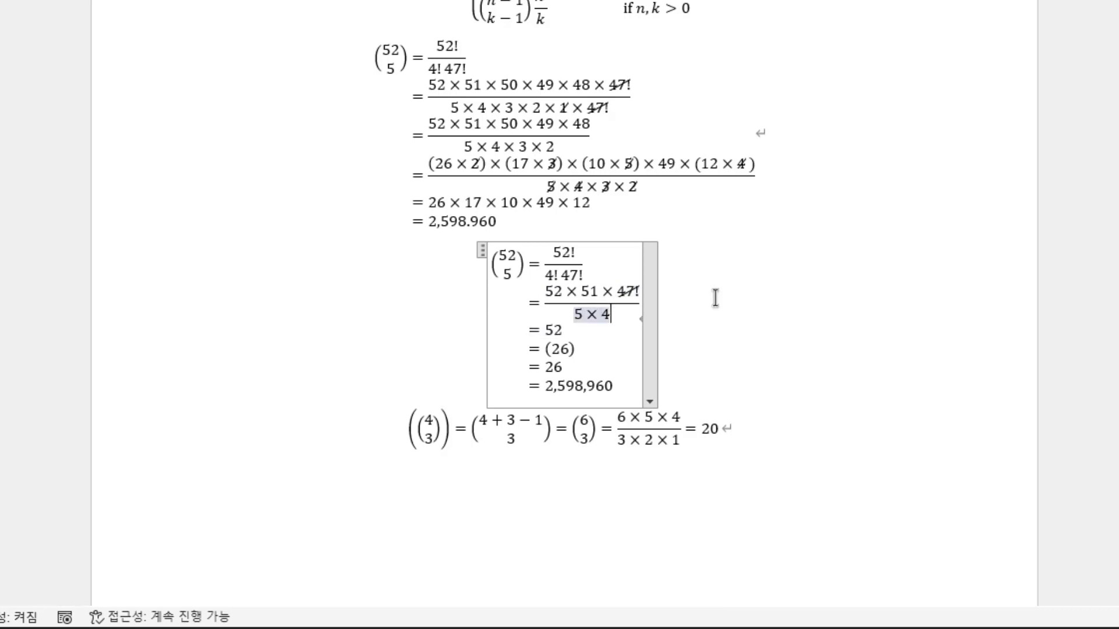
key(ctrl+v)
click(716, 298)
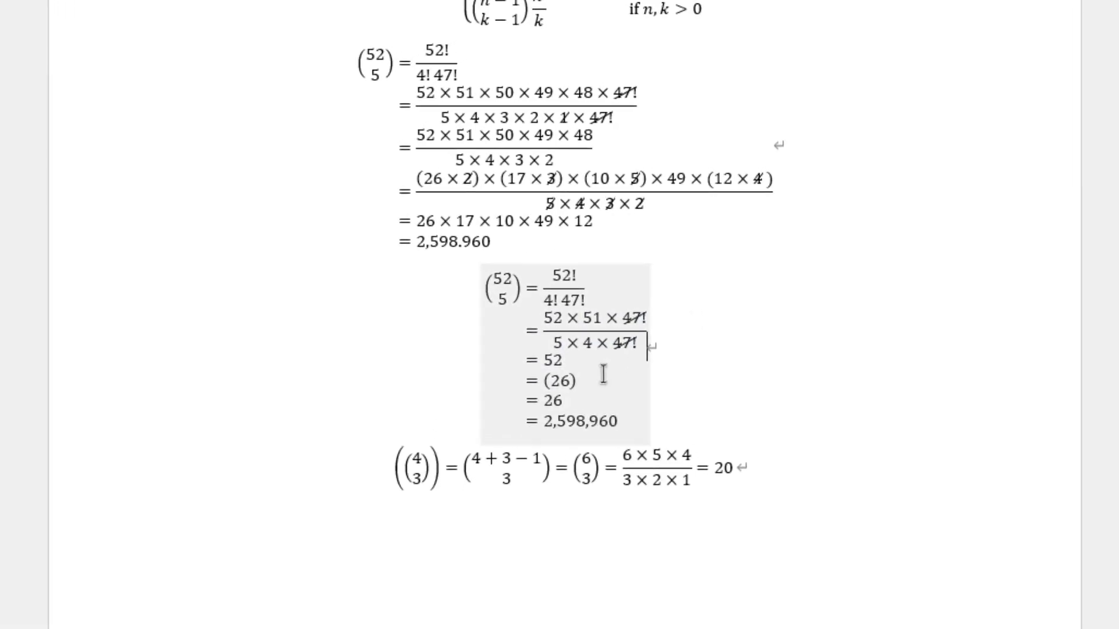
Replace the struck-out 47! in the second row's denominator with 1, keeping its diagonal strike
click(616, 314)
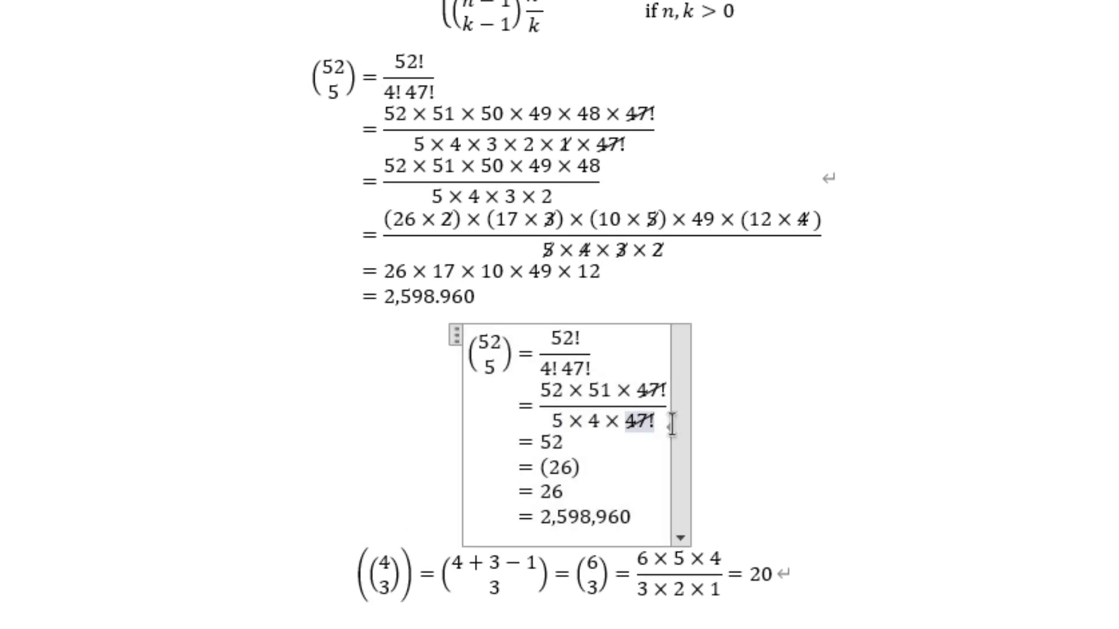
key(Delete)
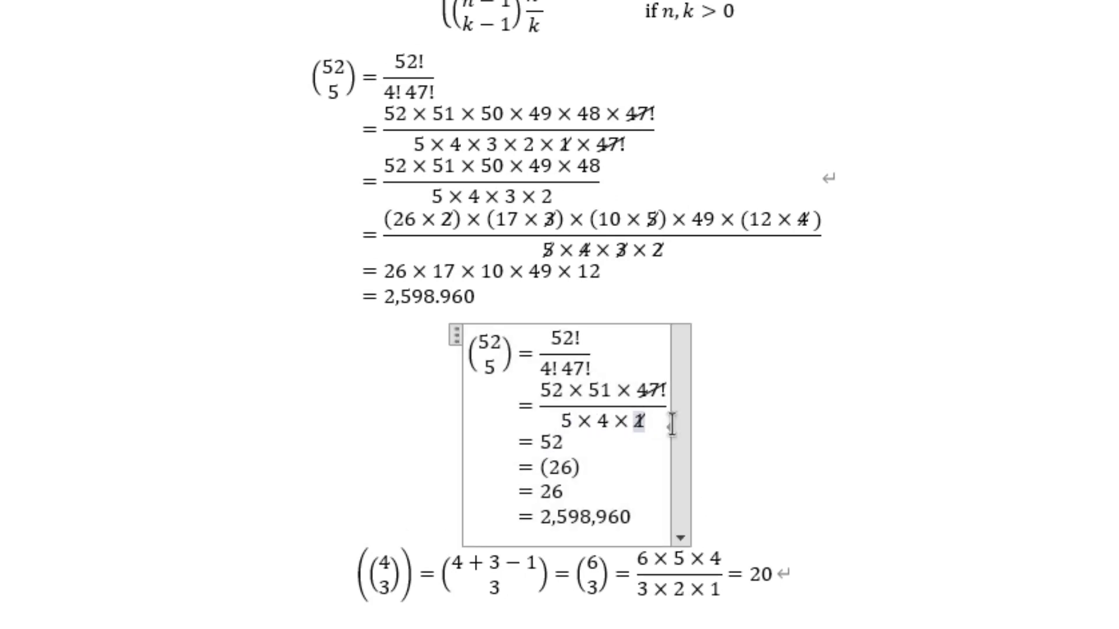
click(849, 412)
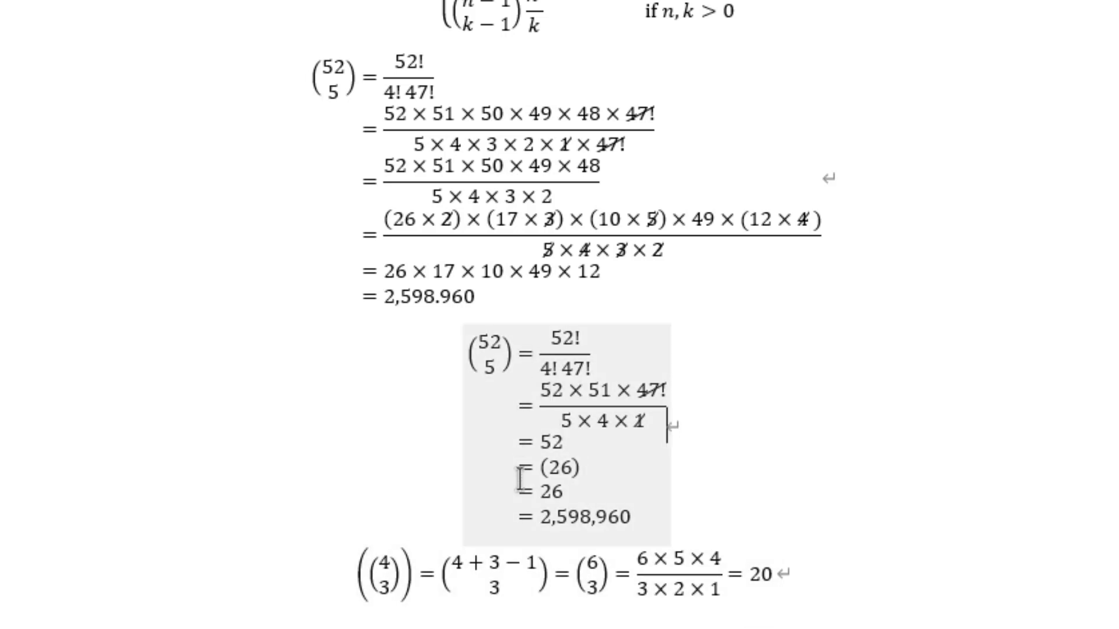
Insert a new equation below the 4 over 3 example and enter (\pmatrix(4@3)) followed by an equals sign
click(550, 576)
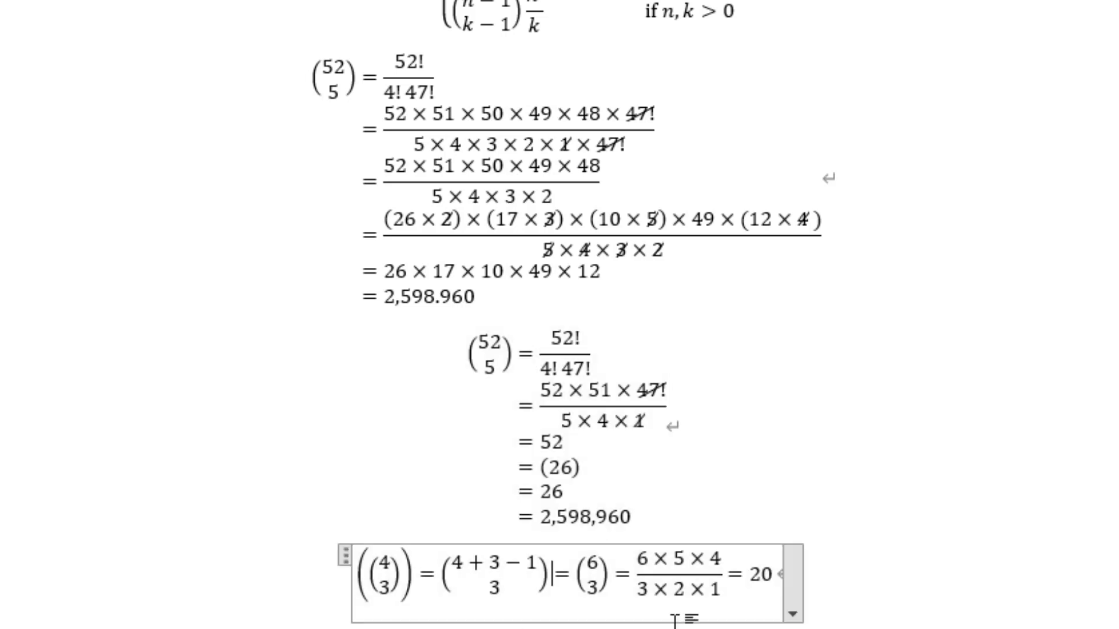
click(883, 583)
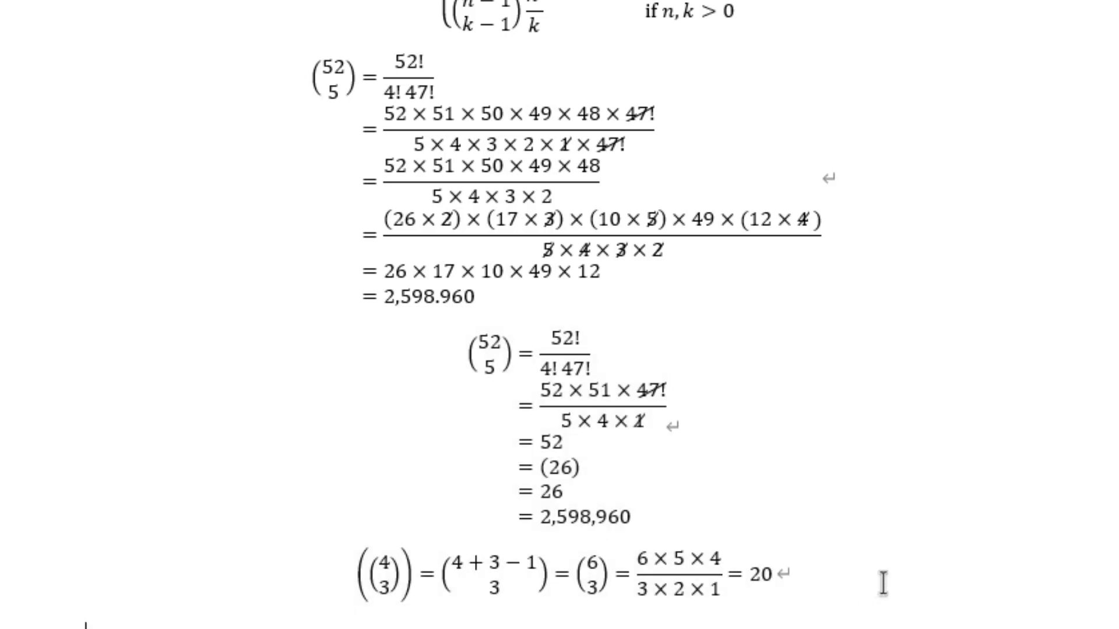
key(Return)
scroll(883, 583, down, 3)
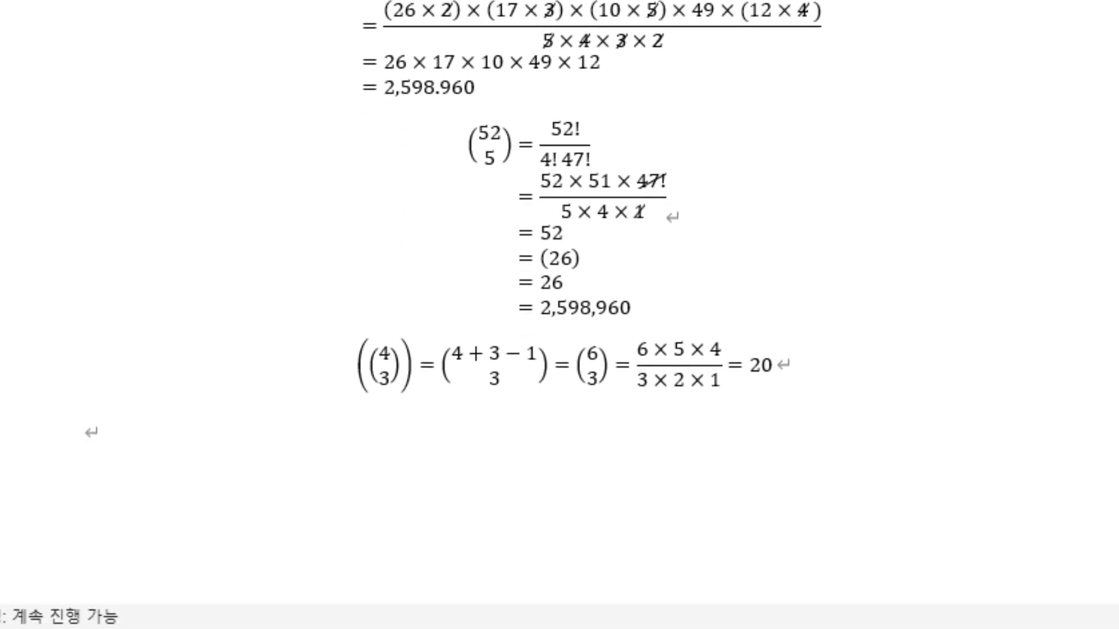
key(alt+equal)
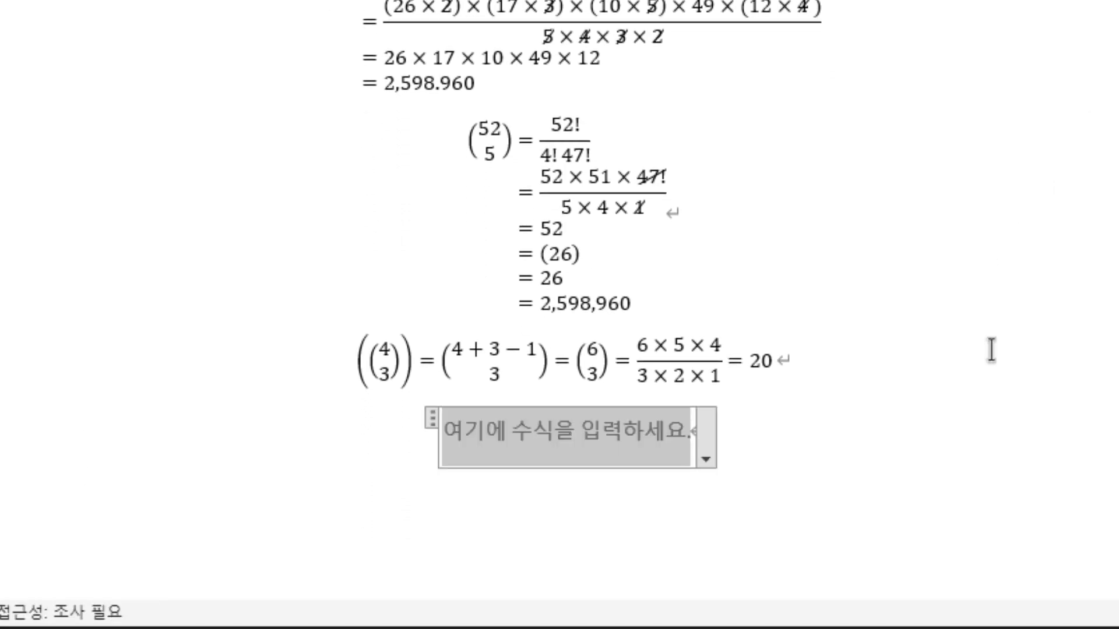
text(()
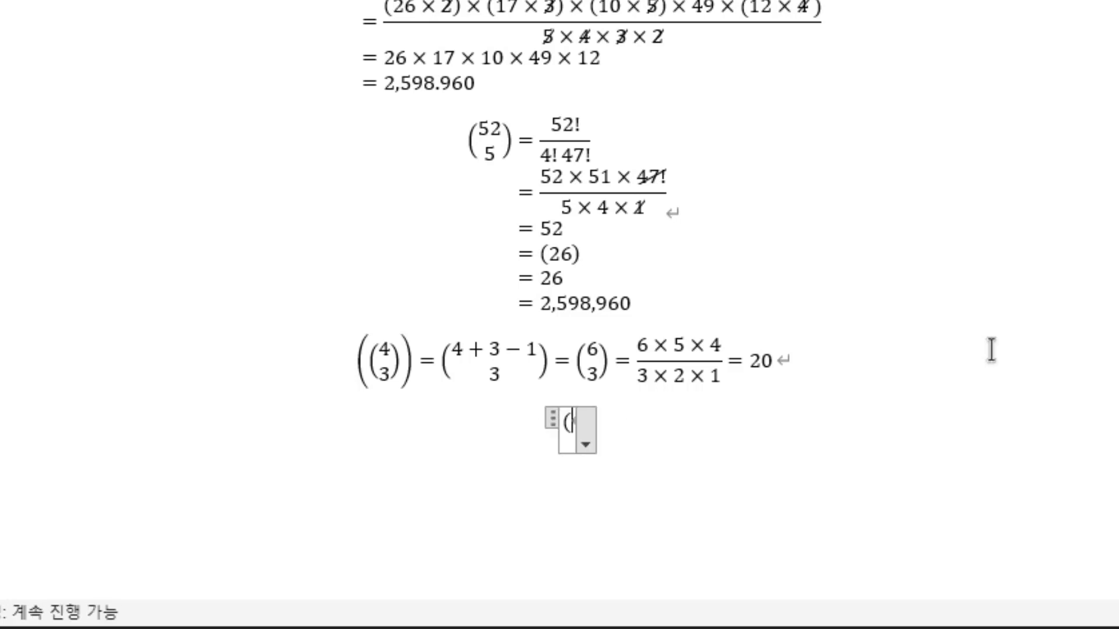
text(\pma)
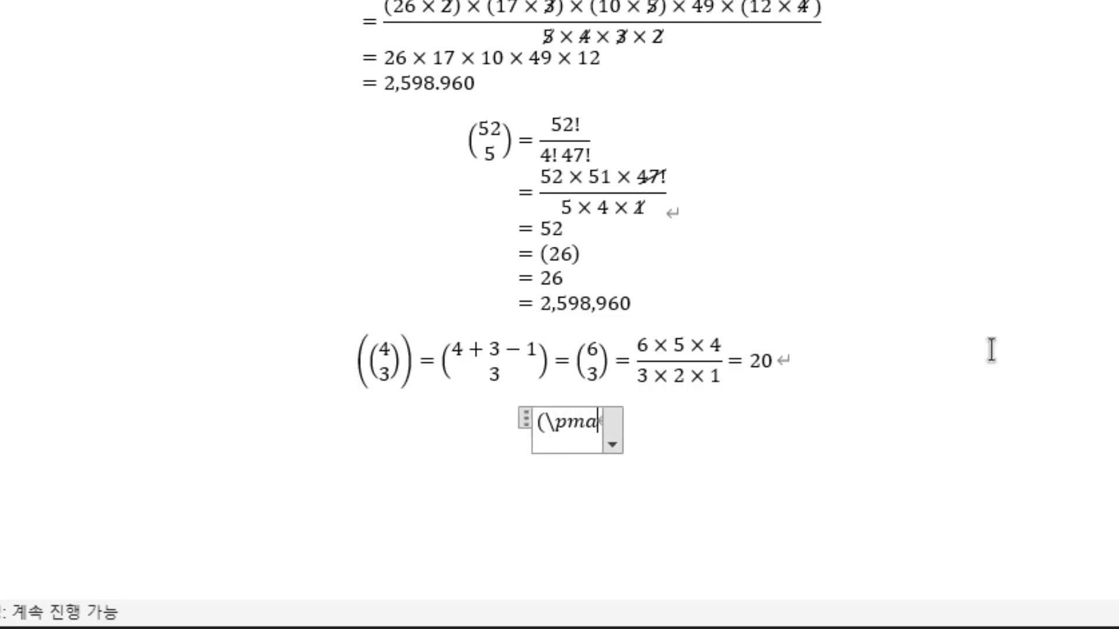
text(trix()
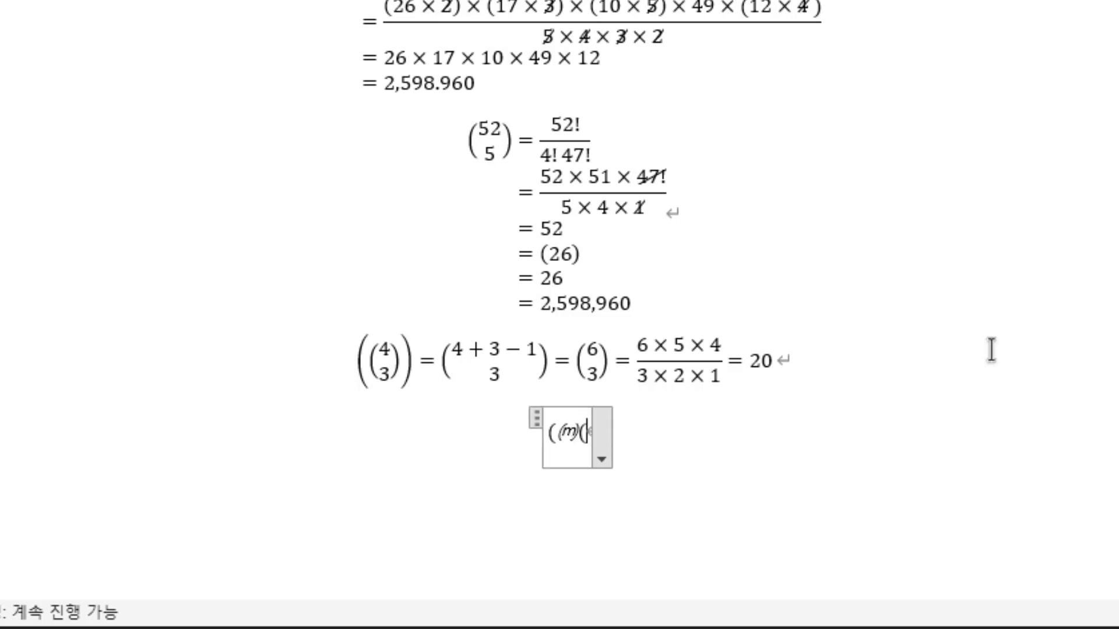
text(4@3)
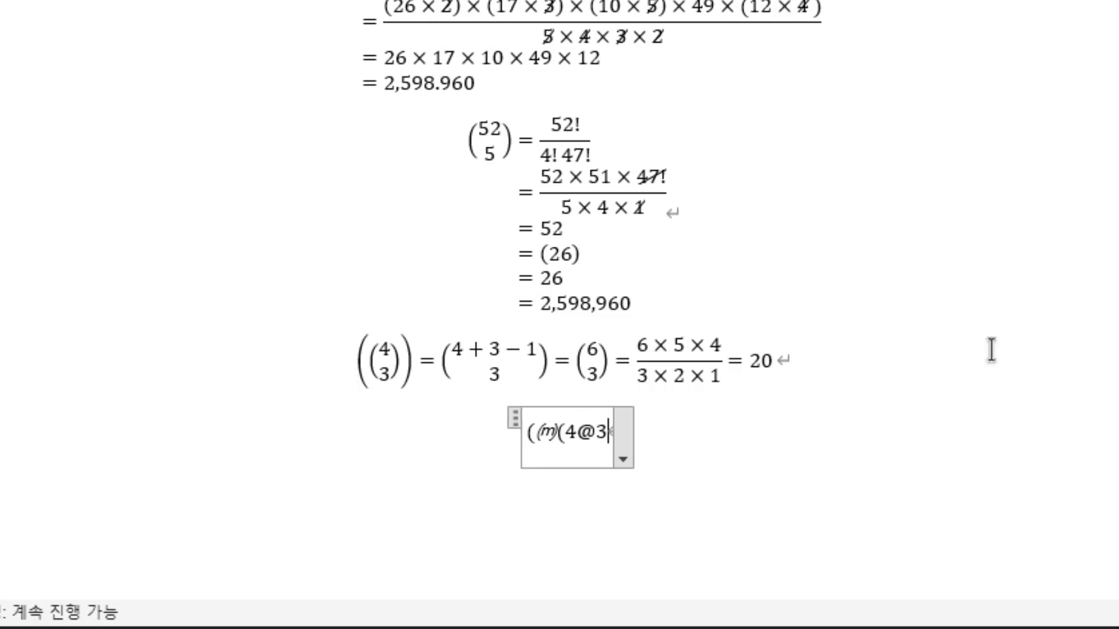
text()))
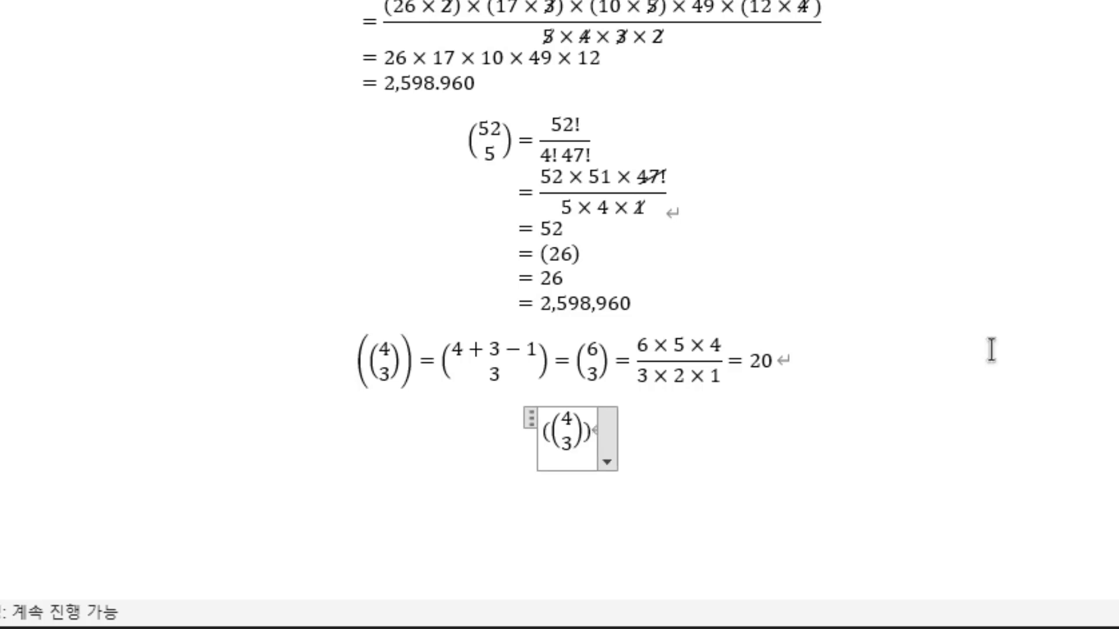
text( =)
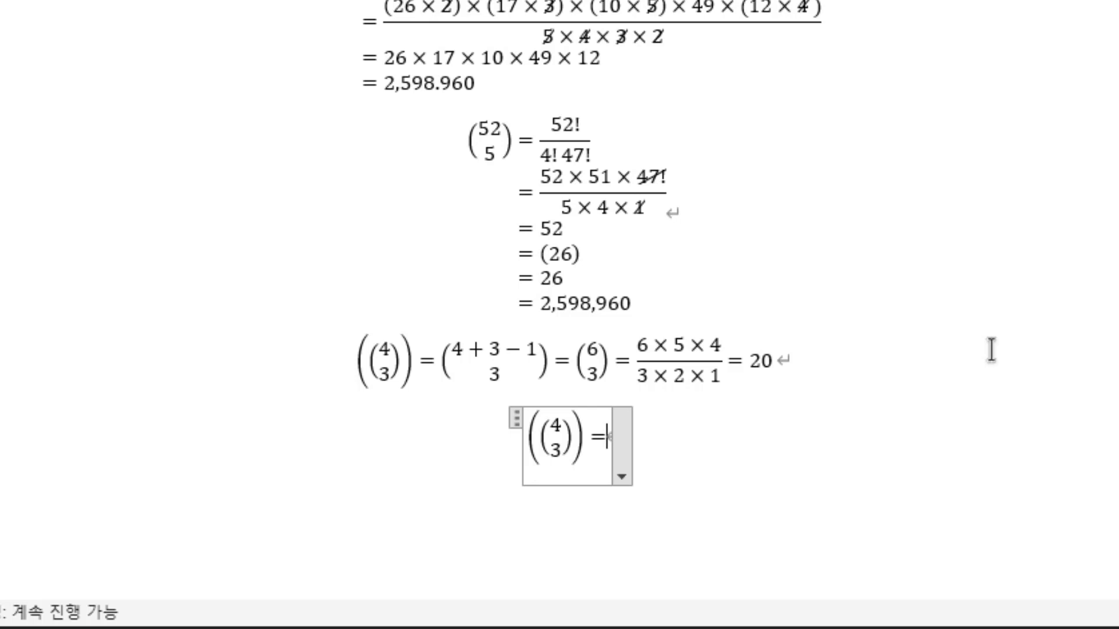
Add the binomial \pmatrix(4+3-1@3) to the new equation, followed by an equals sign
text(\pmatrix ()
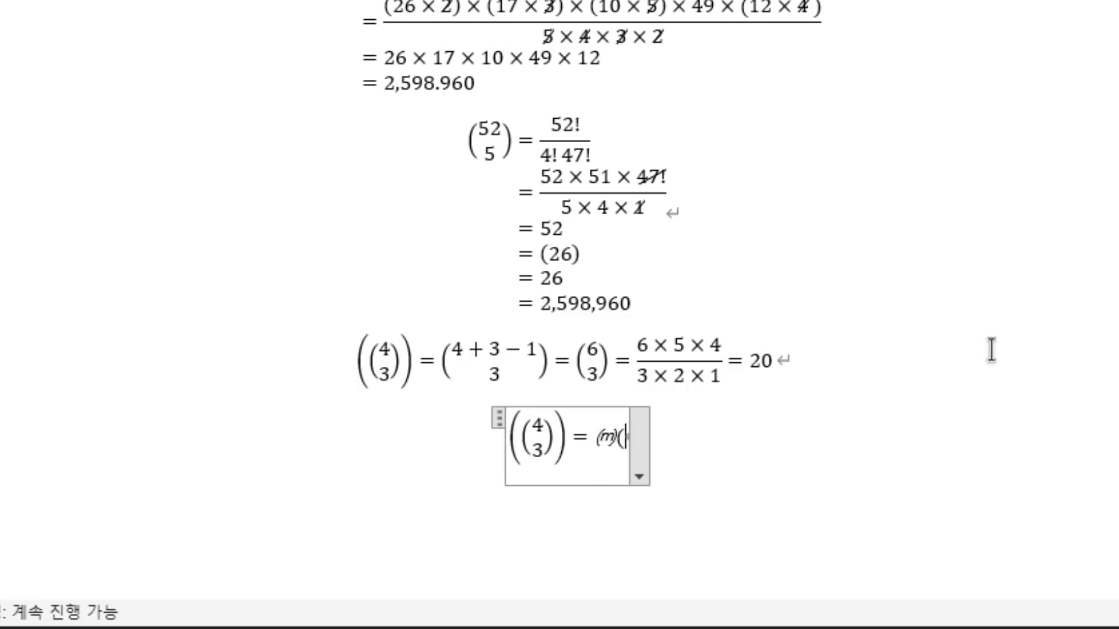
text(4)
text(+)
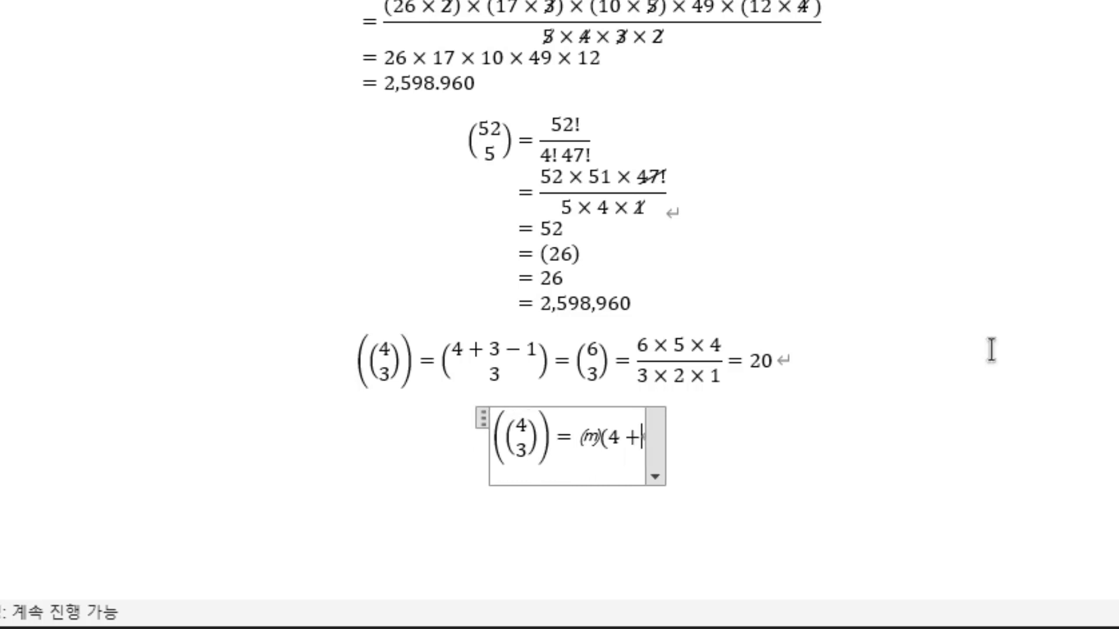
text(3-1)
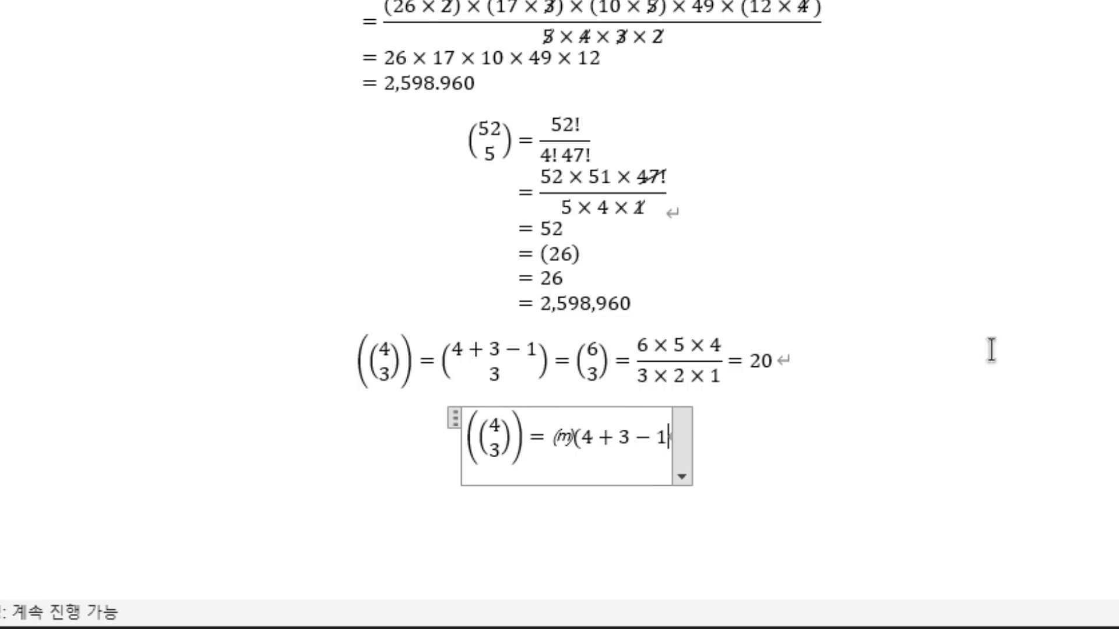
text(@)
text(3))
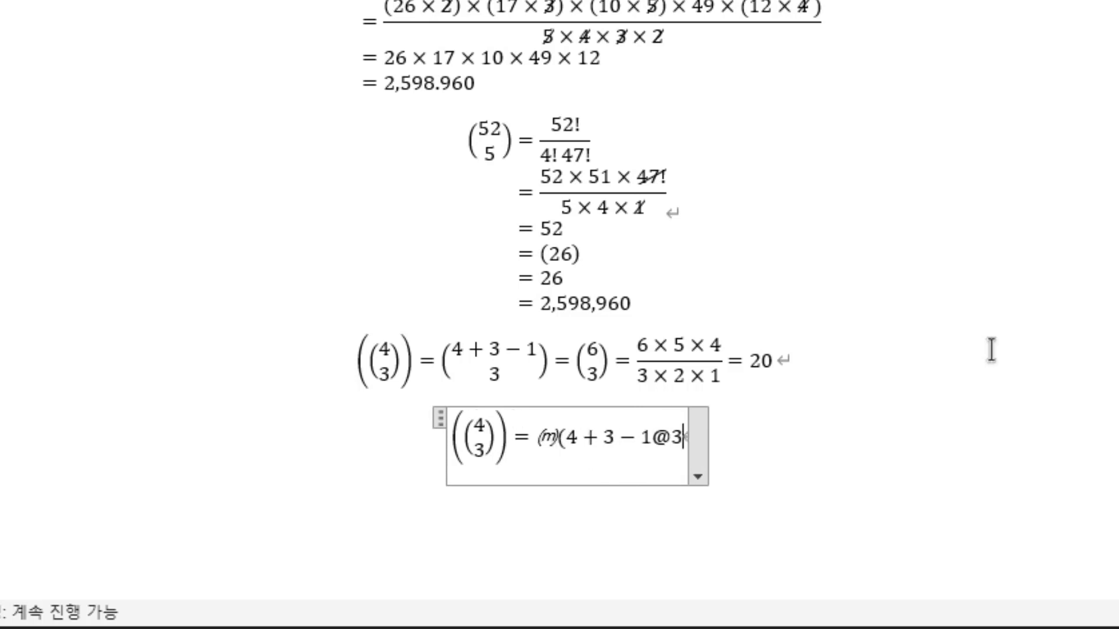
key(space)
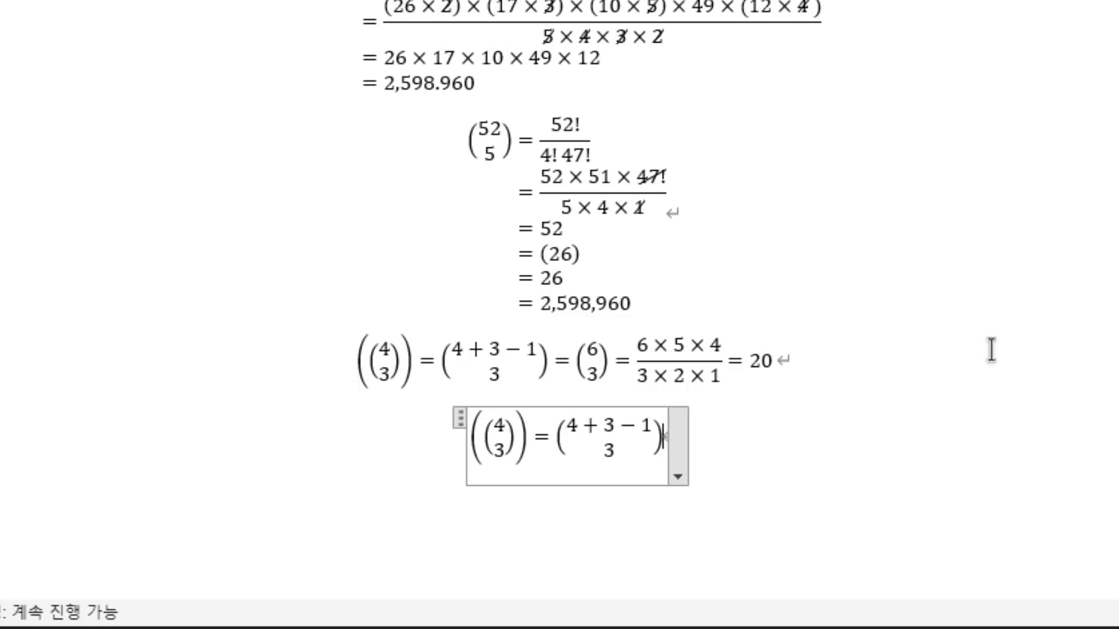
text(=)
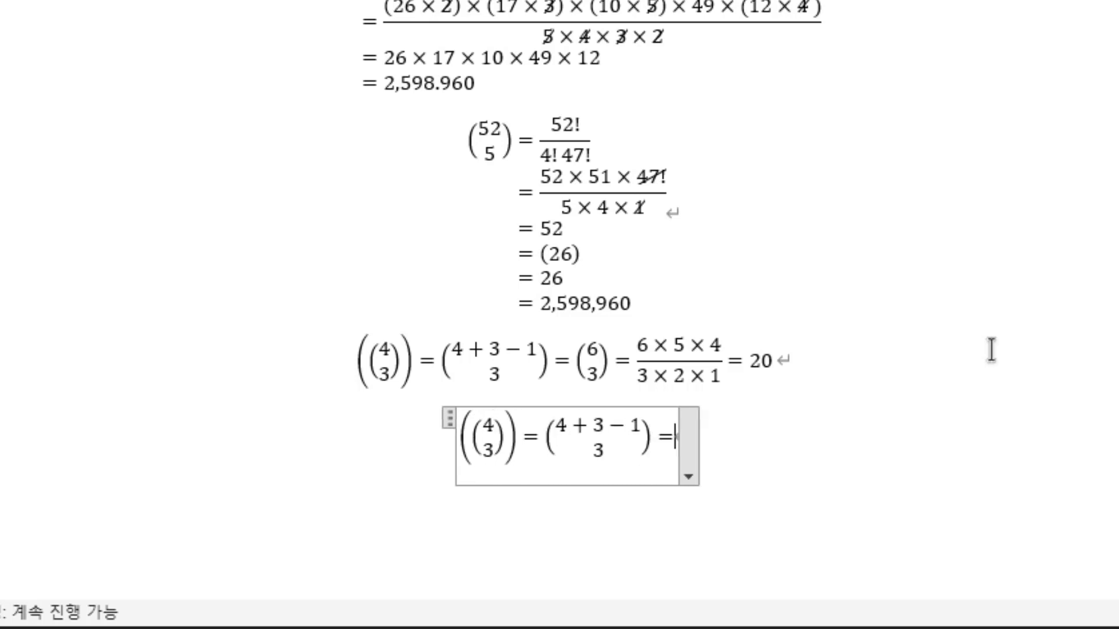
Add the binomial \pmatrix(6@3) to the new equation, followed by an equals sign
text(\pmatrix()
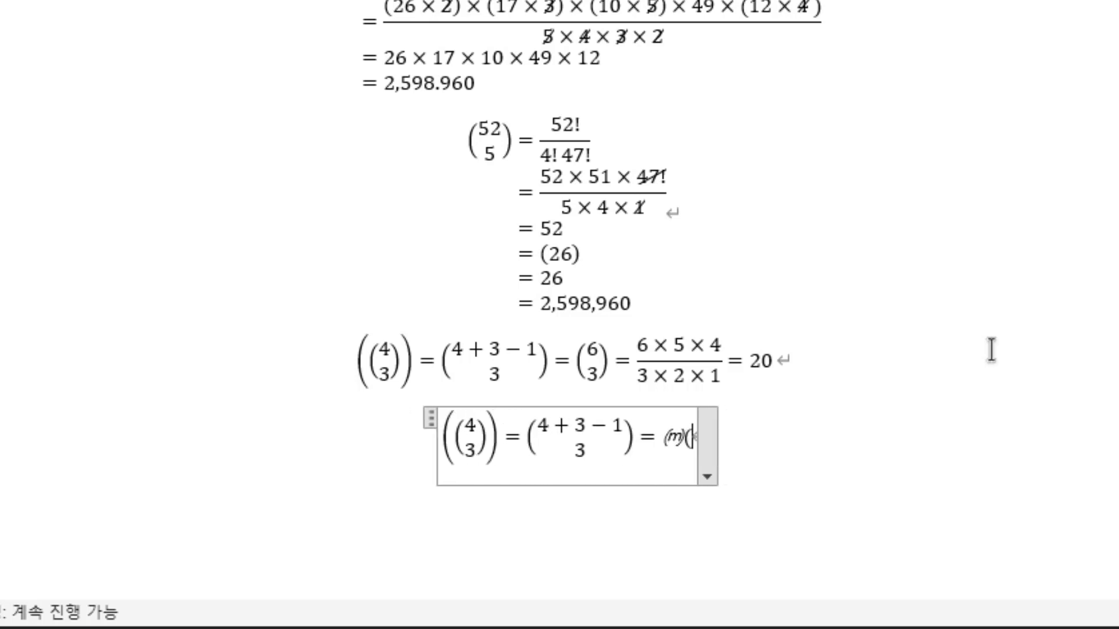
text(6)
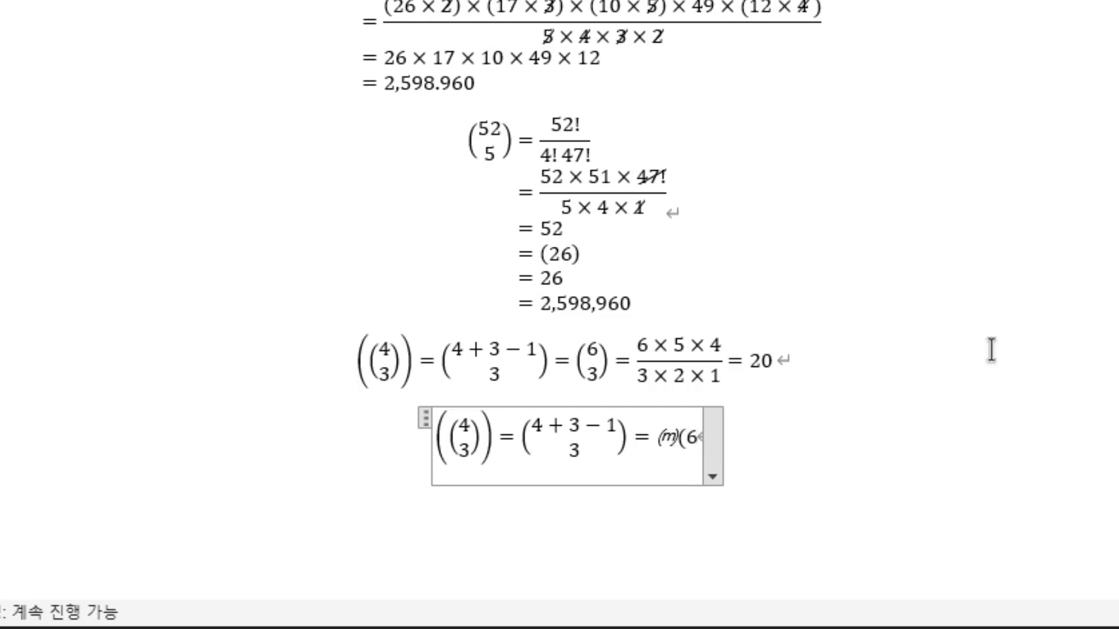
text(@)
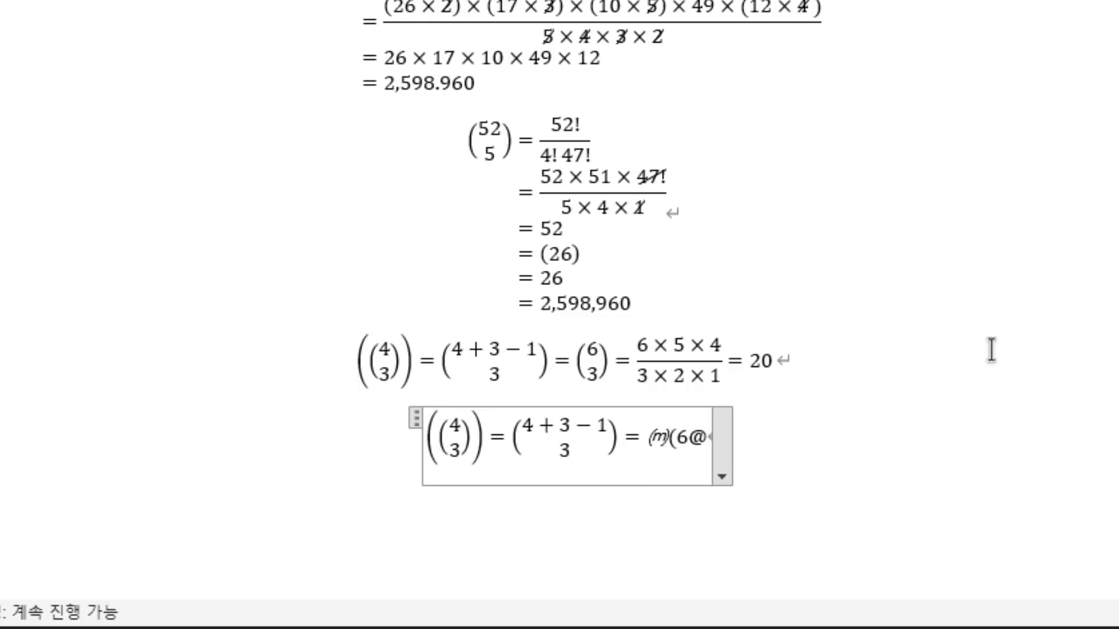
text(3)=)
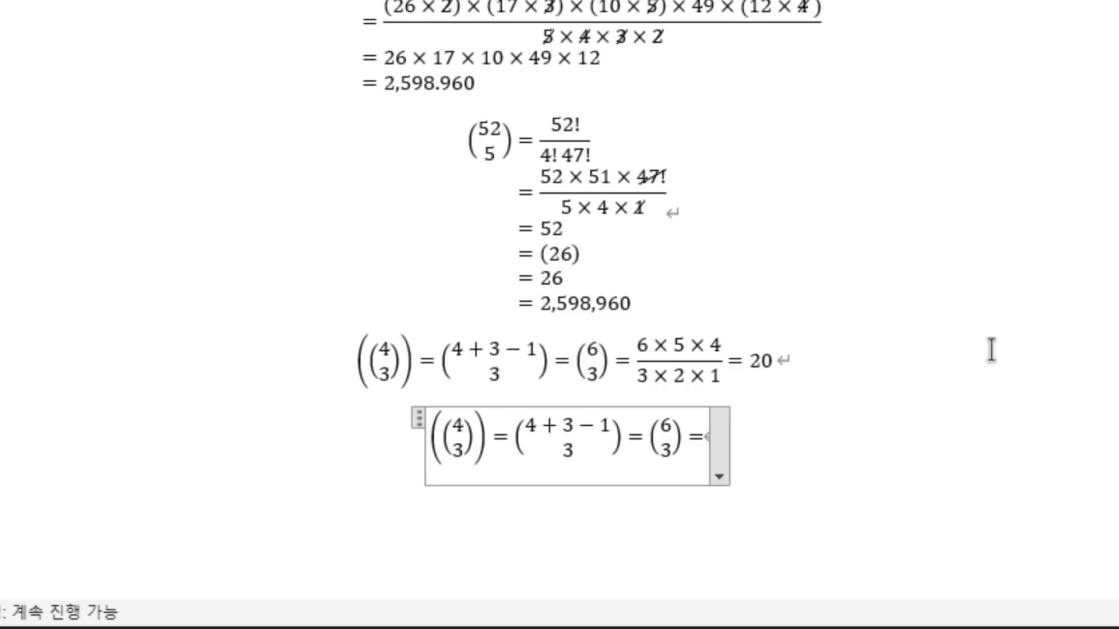
Append the fraction (6\times 5\times 4)/(3\times 2\times 1) to the new equation
text(()
text(6	imes)
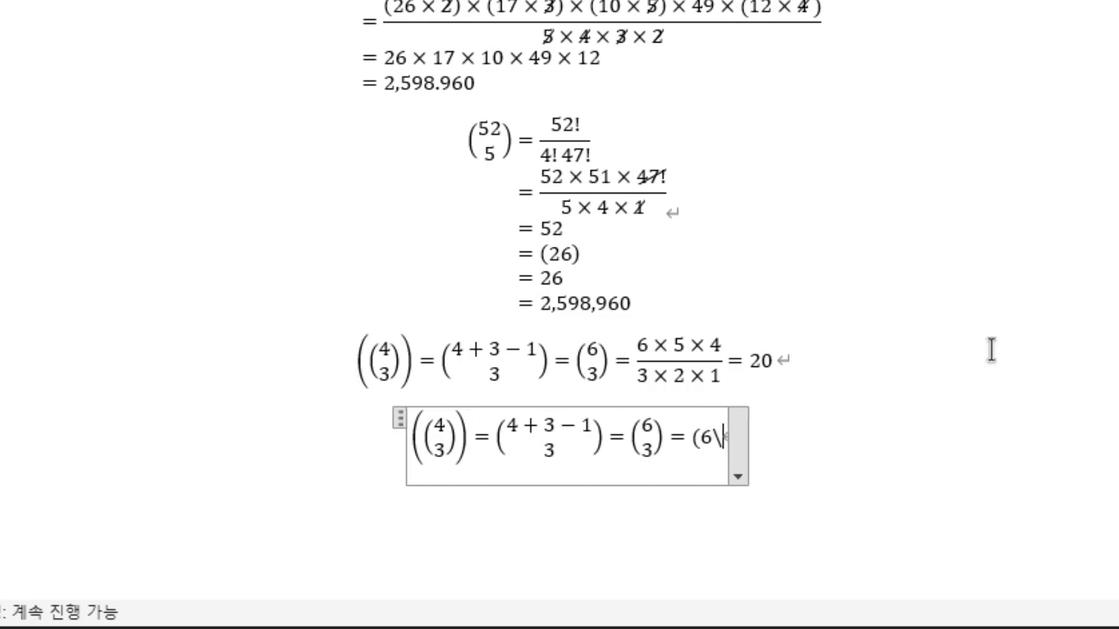
text(5)
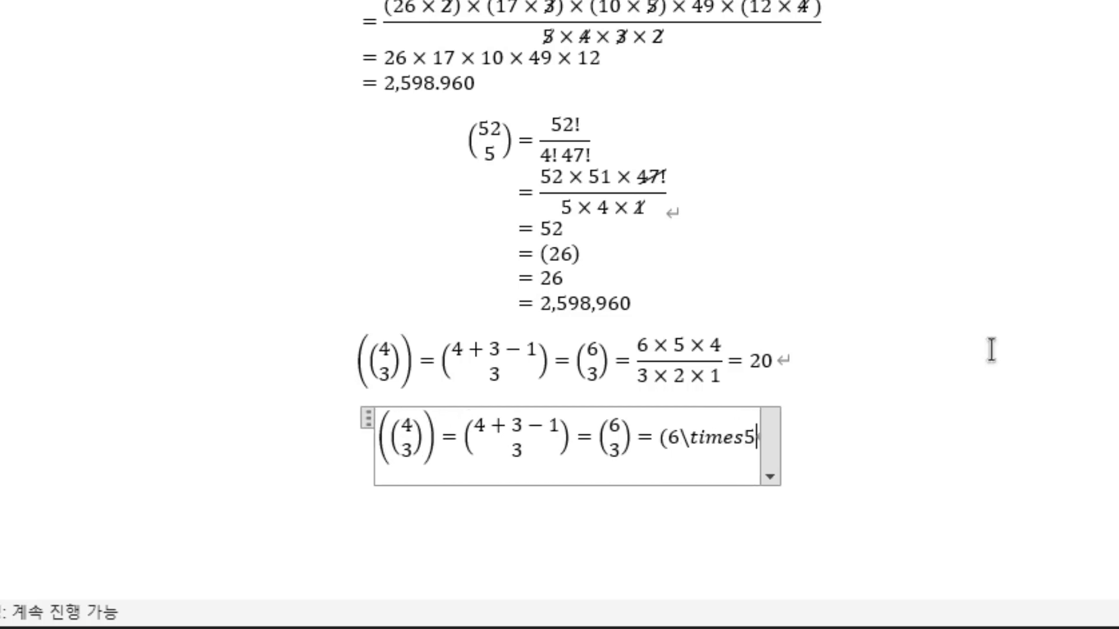
key(BackSpace)
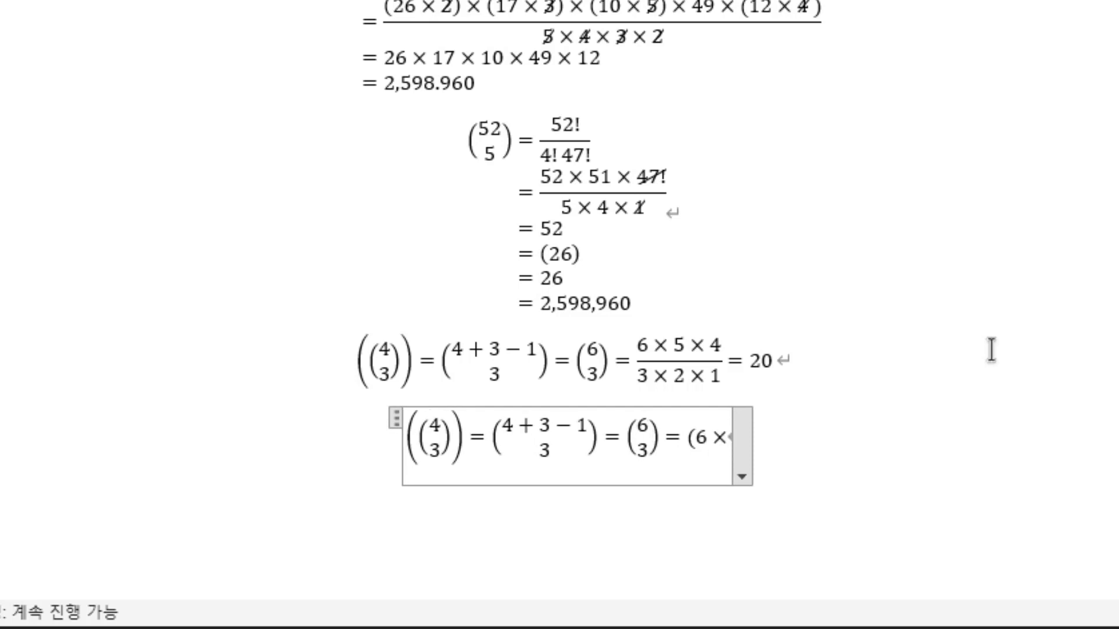
text(5)
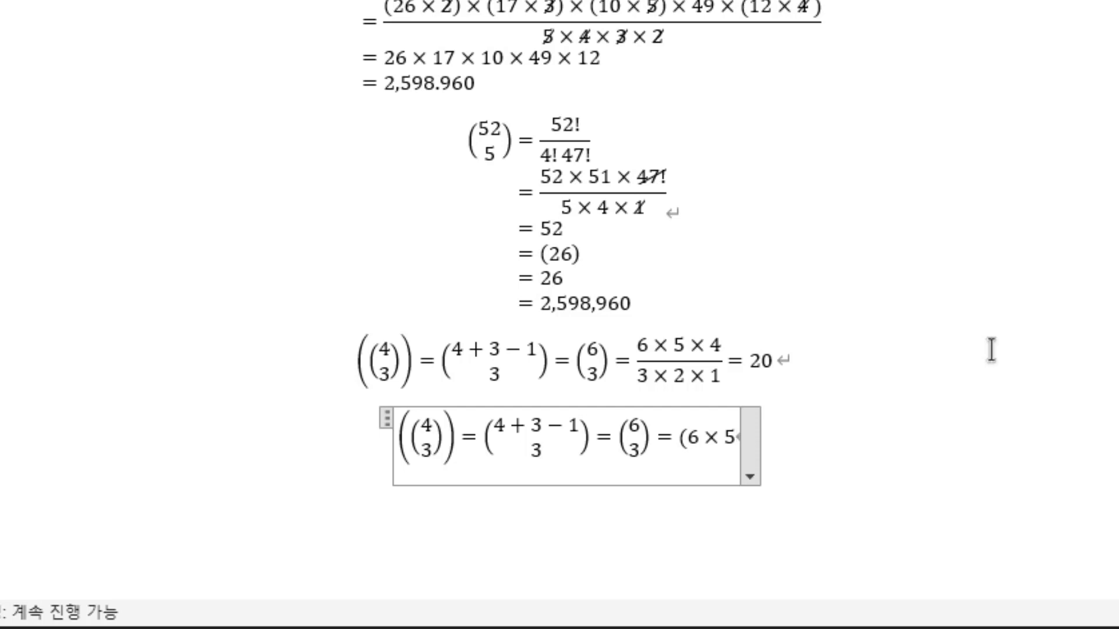
text(\t)
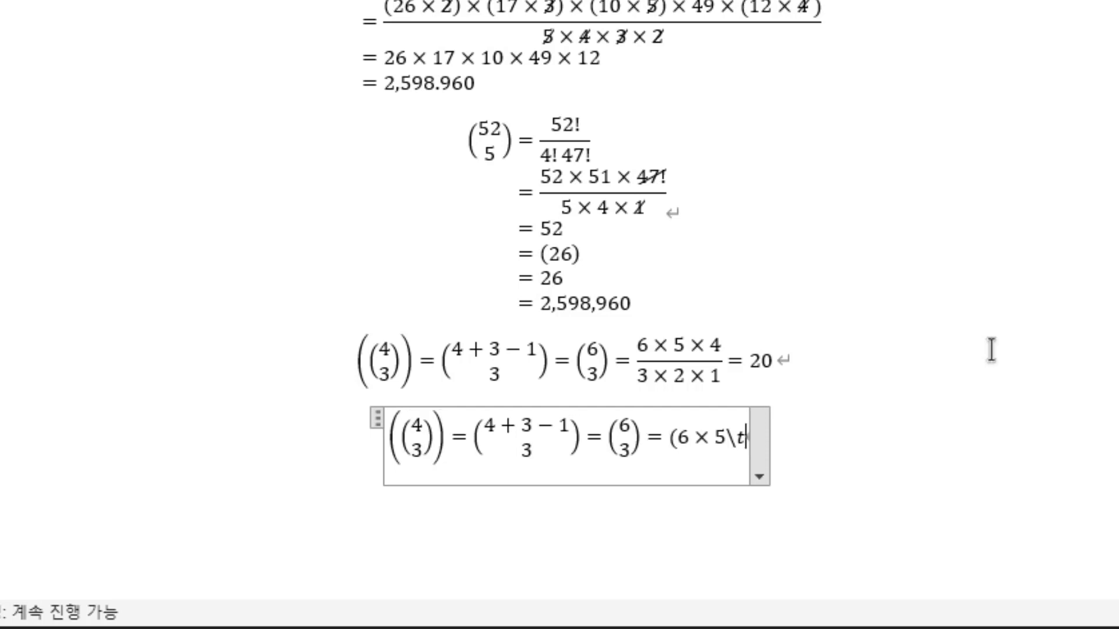
text(imes 4)
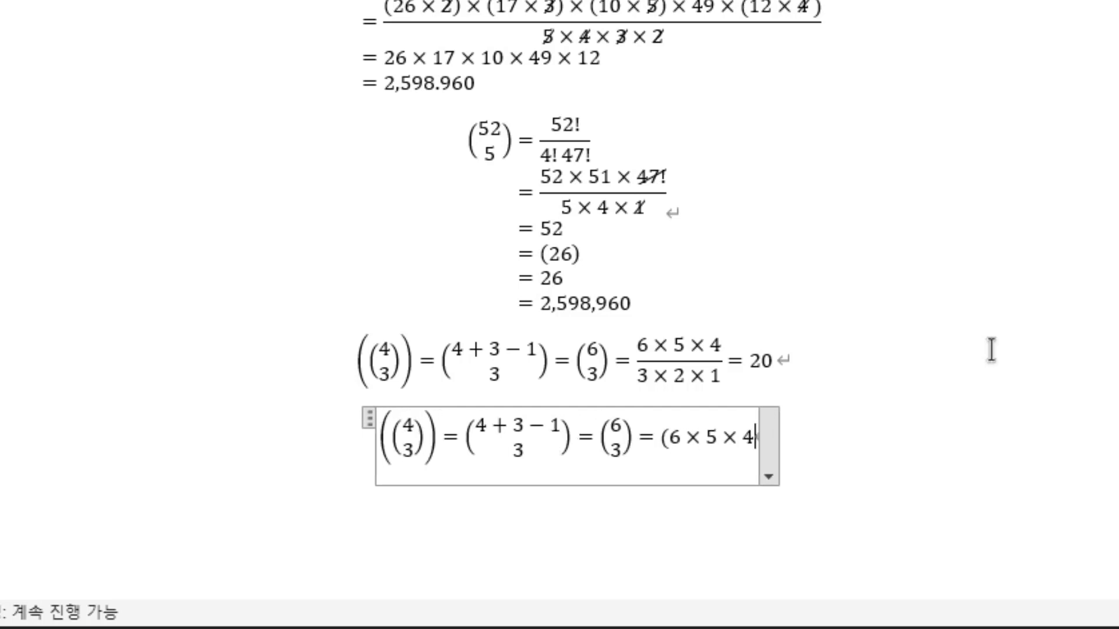
text()/)
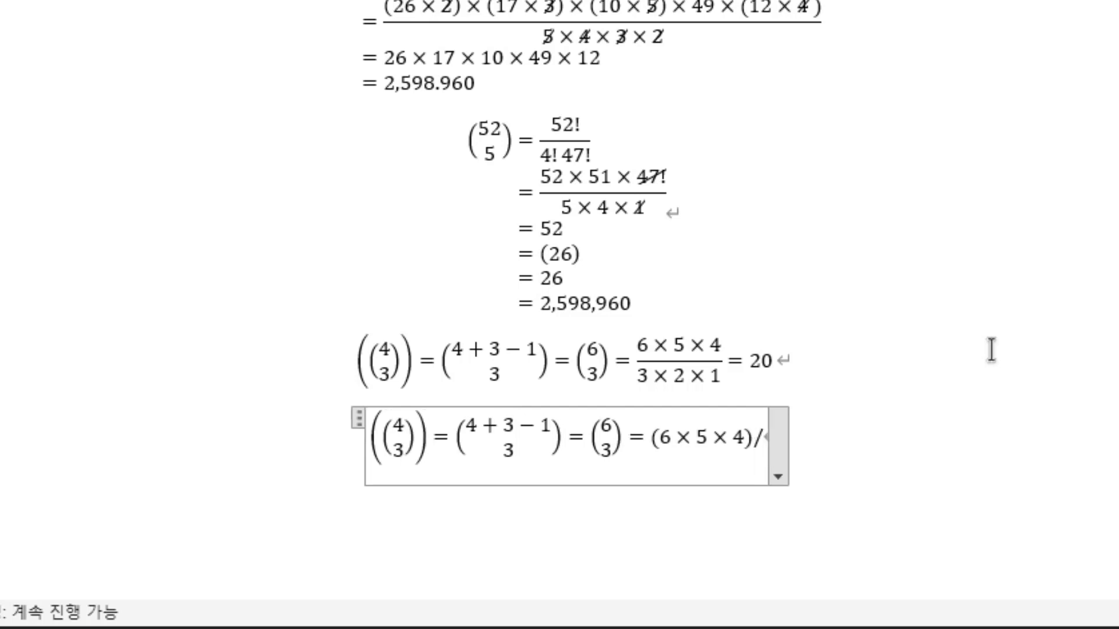
text((3	imes 2)
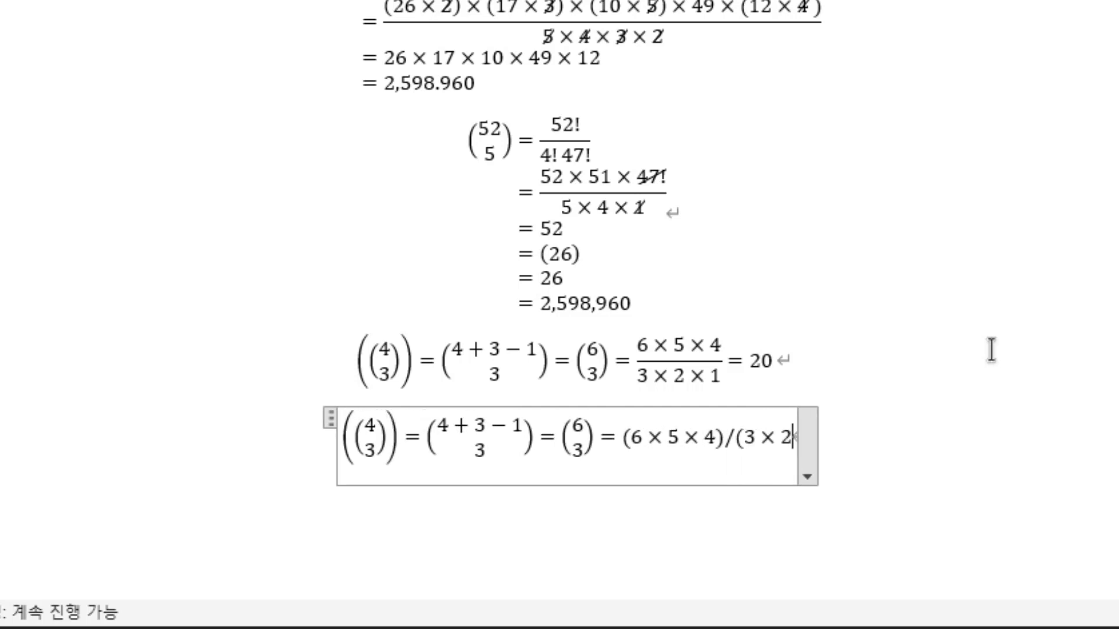
text(	imes)
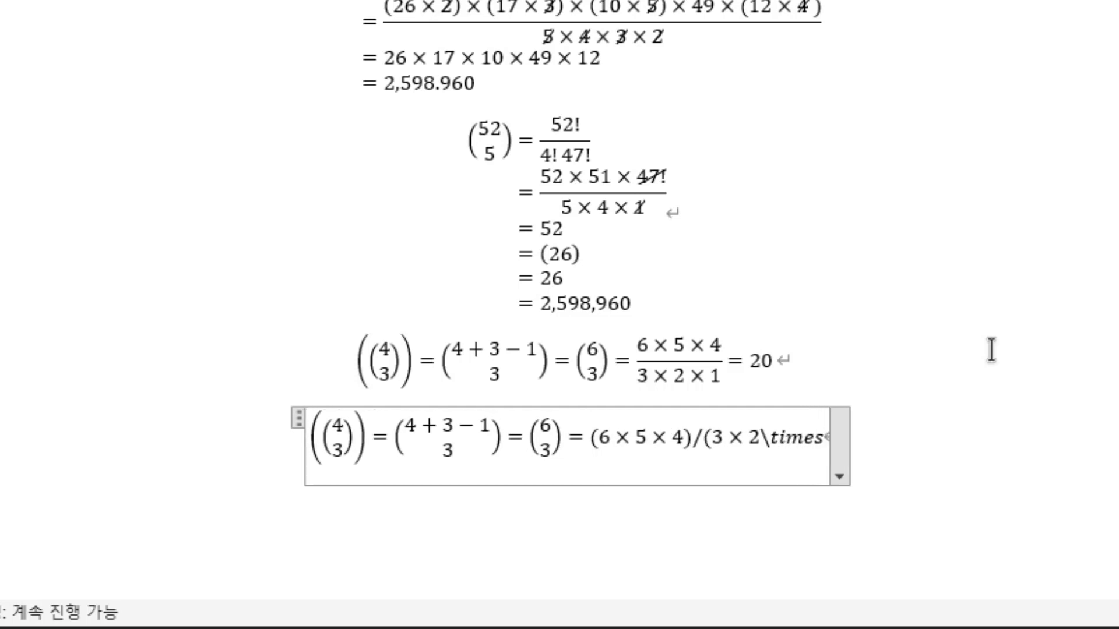
text( 1))
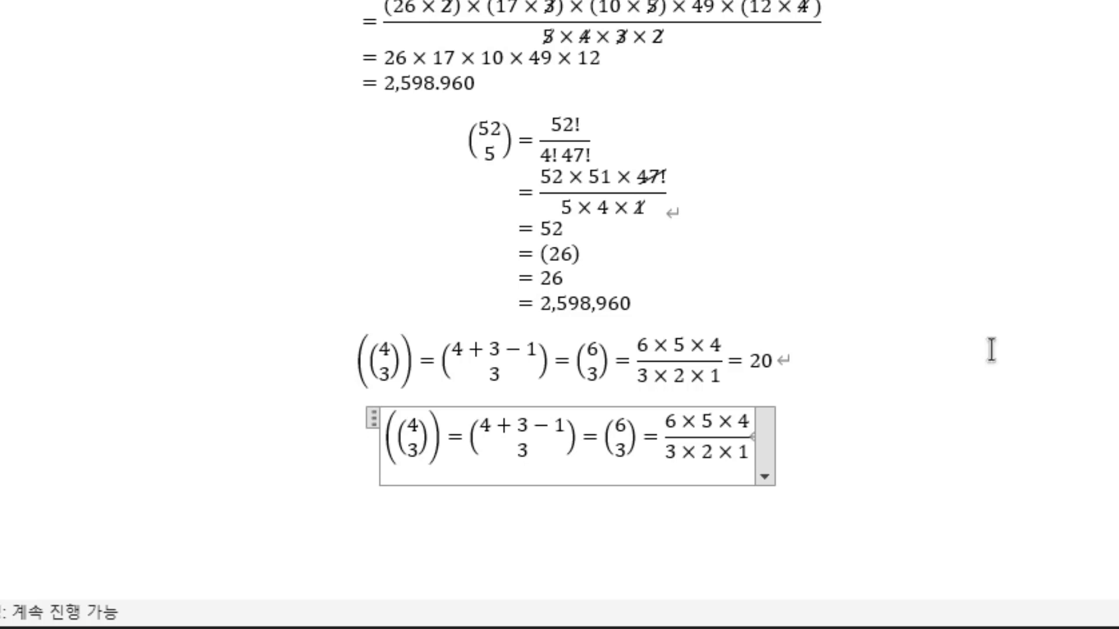
Complete the second 4 over 3 equation with =20 and leave the equation
text( =20)
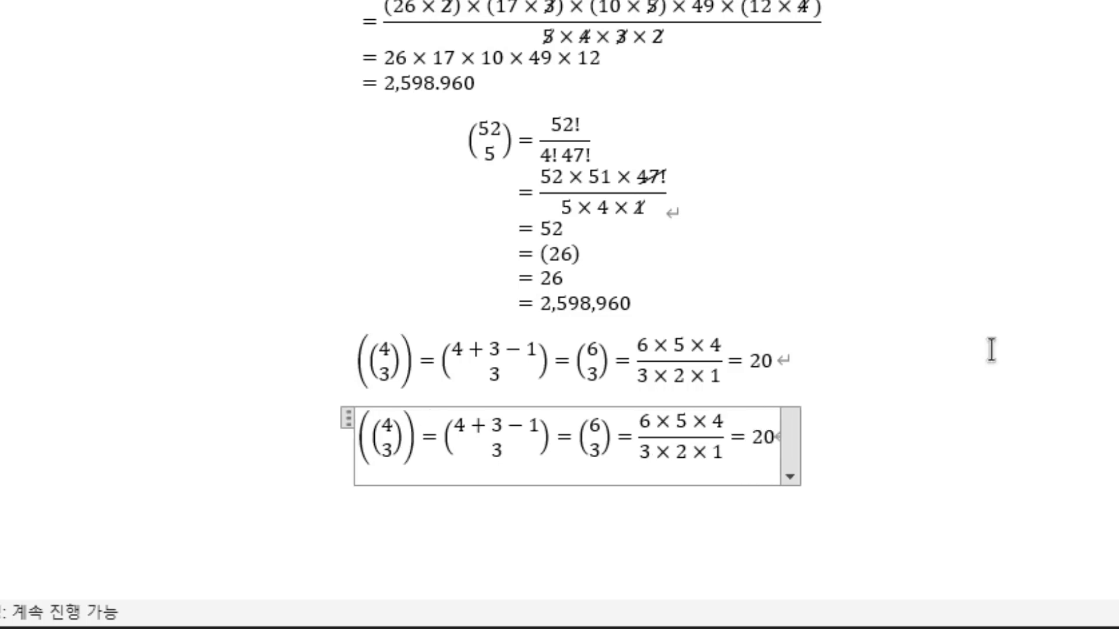
click(919, 489)
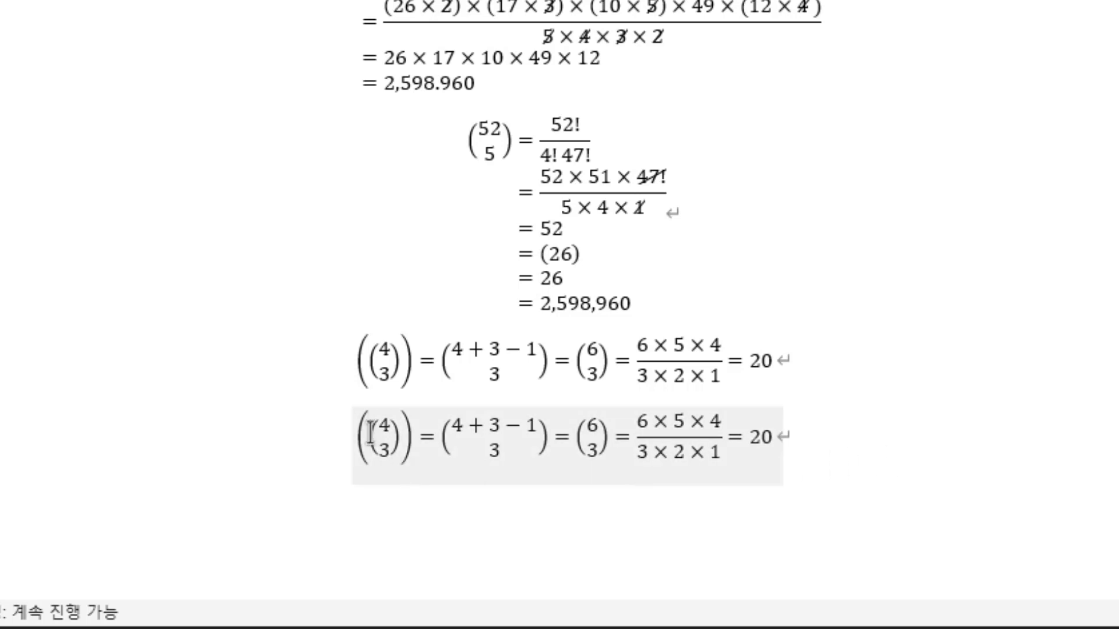
click(854, 417)
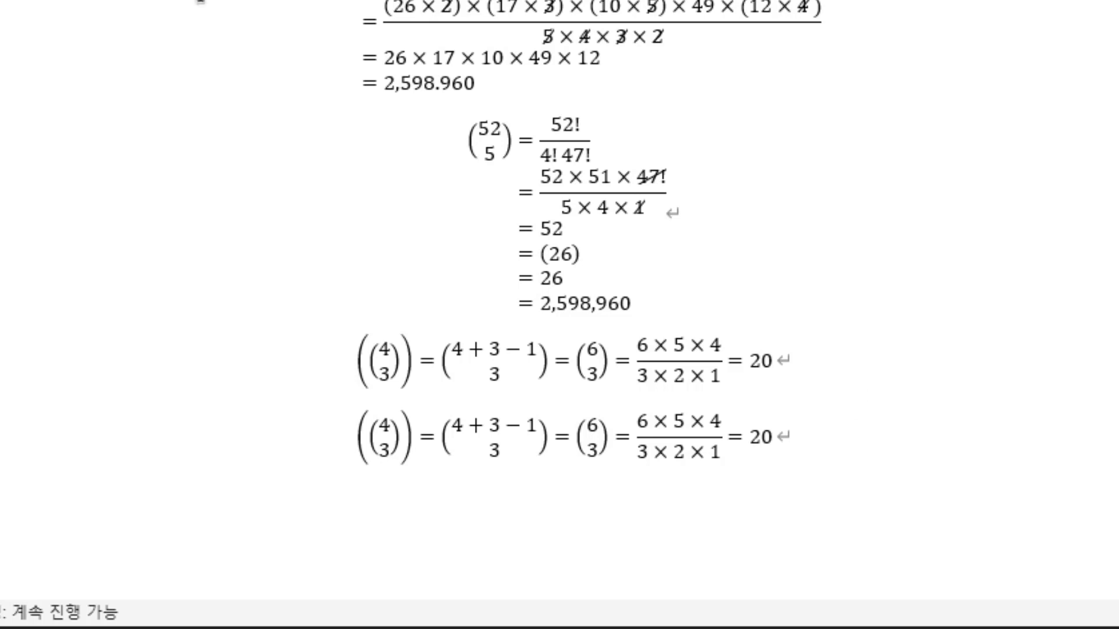
Insert another equation below the second 4 over 3 example and enter (\pmatrix(4@3)) followed by an equals sign
key(Return)
key(alt+equal)
text(\)
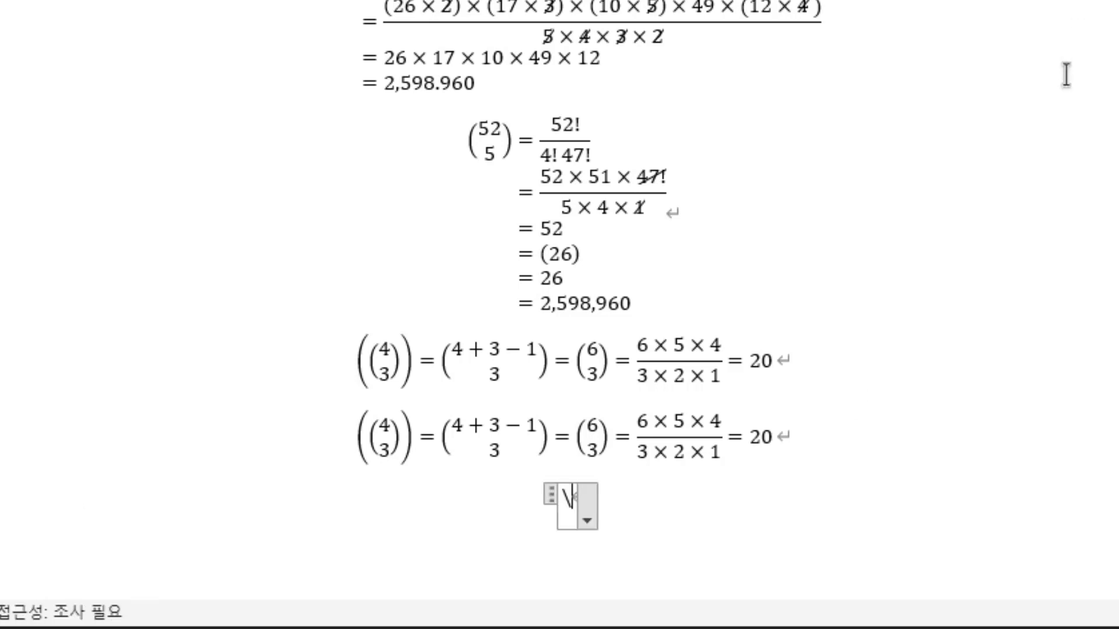
key(BackSpace)
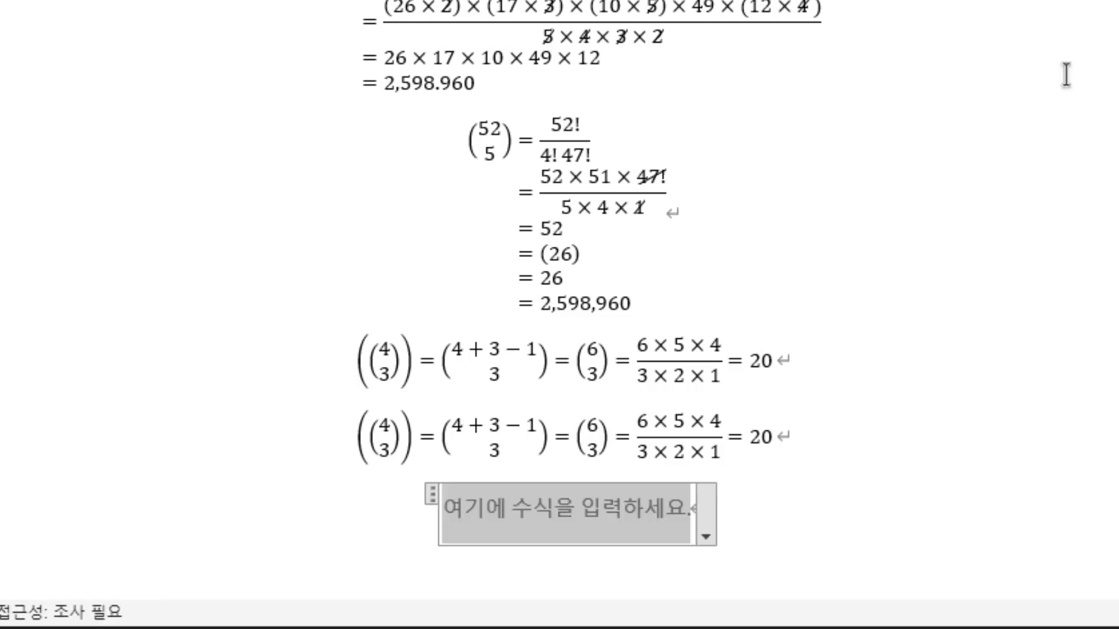
text((\p)
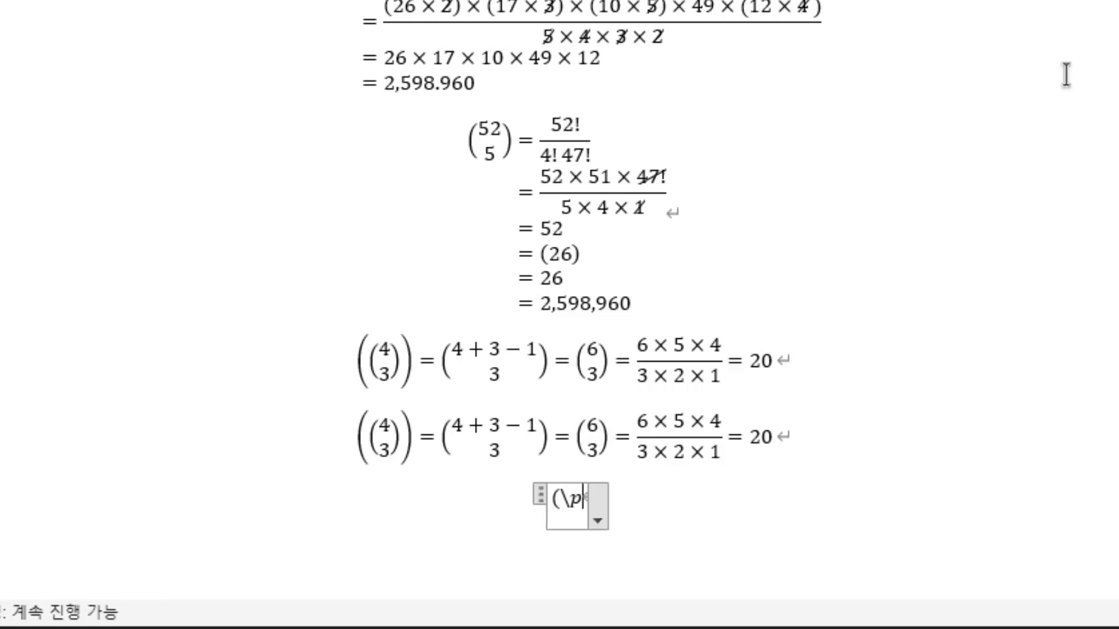
text(matrix()
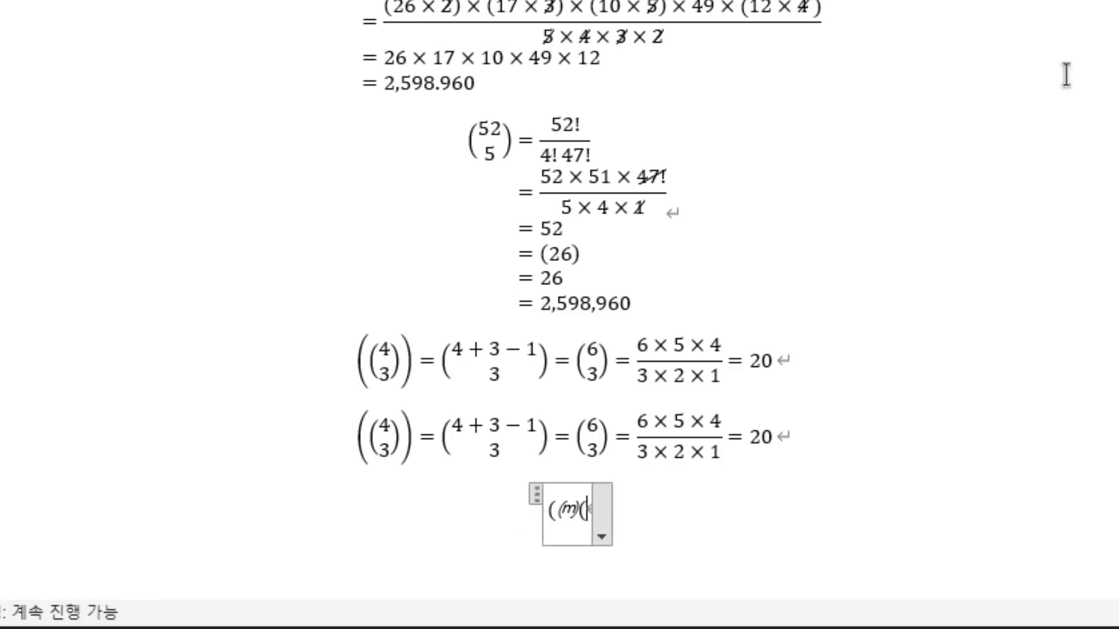
text(4)
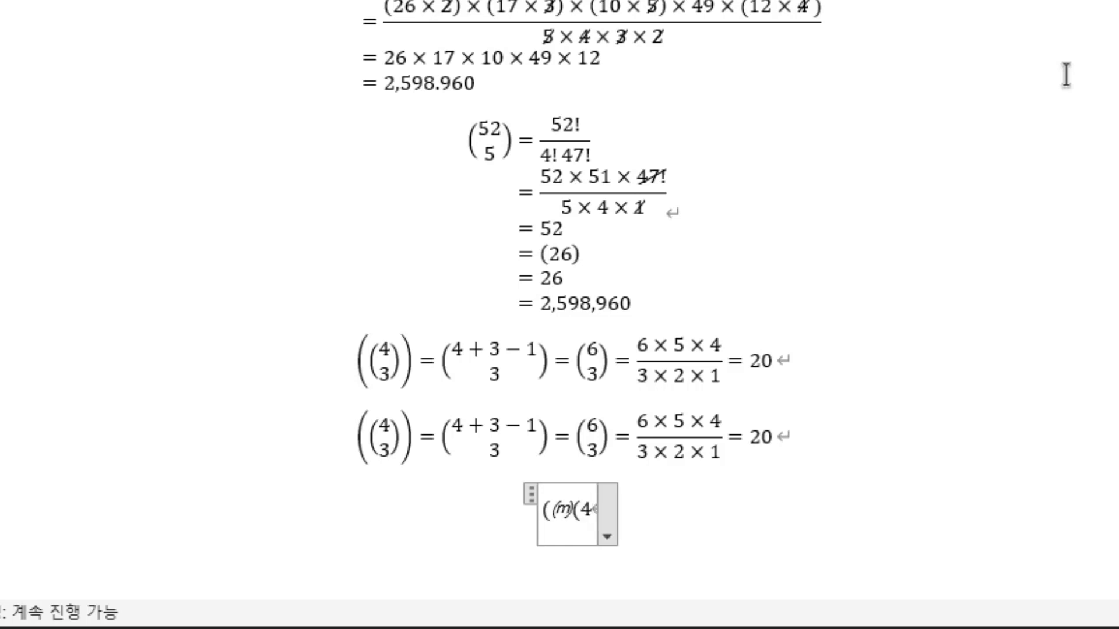
text(@)
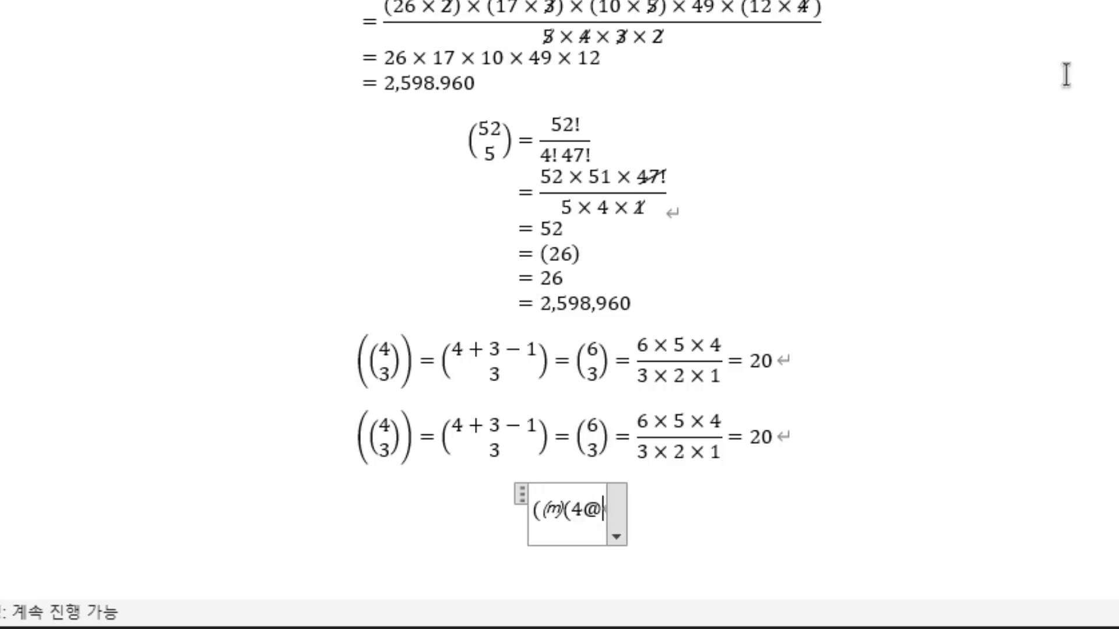
text(3)
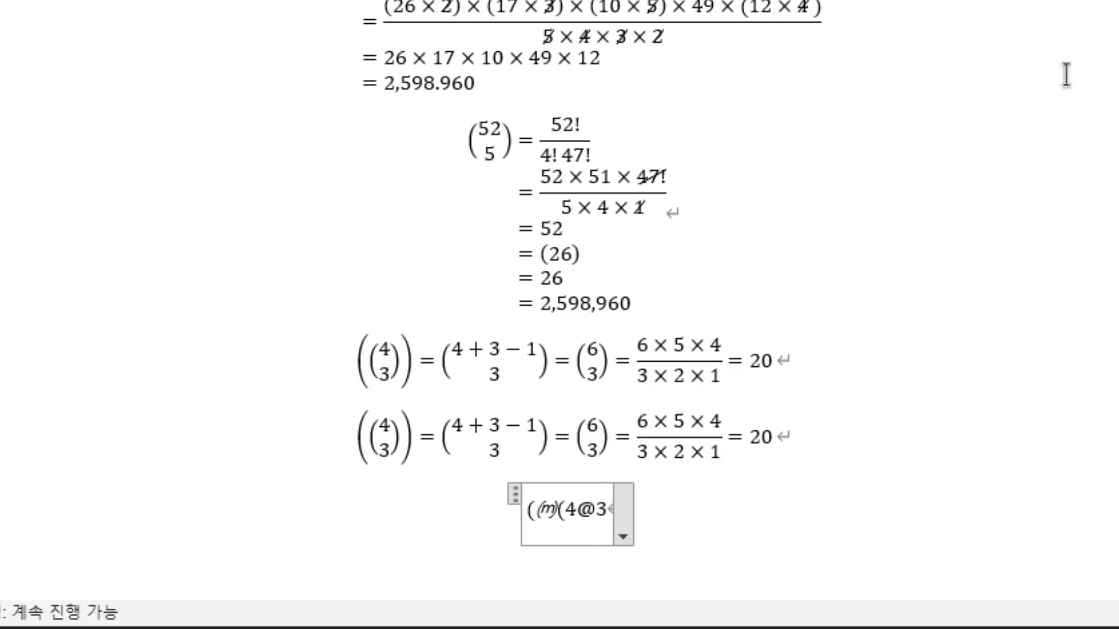
text())
key(space)
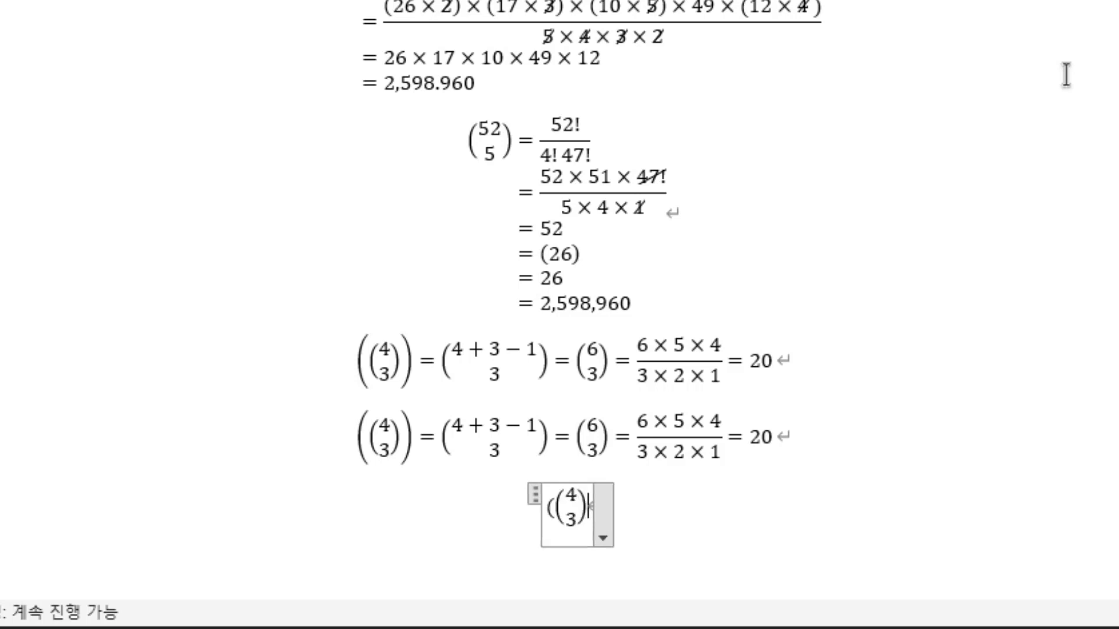
text())
key(space)
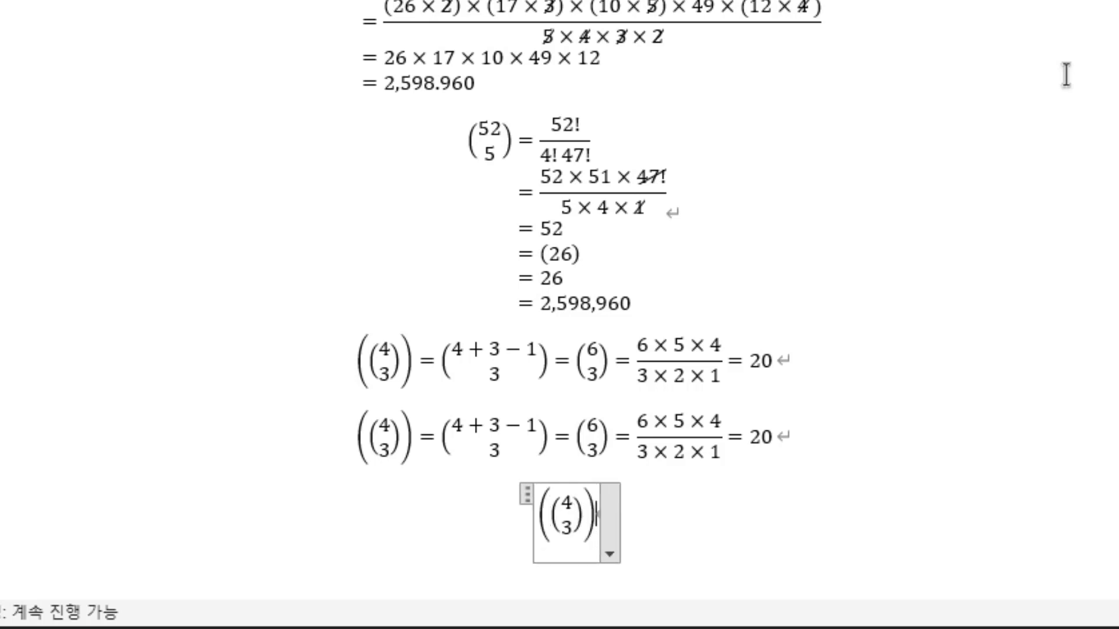
text(= )
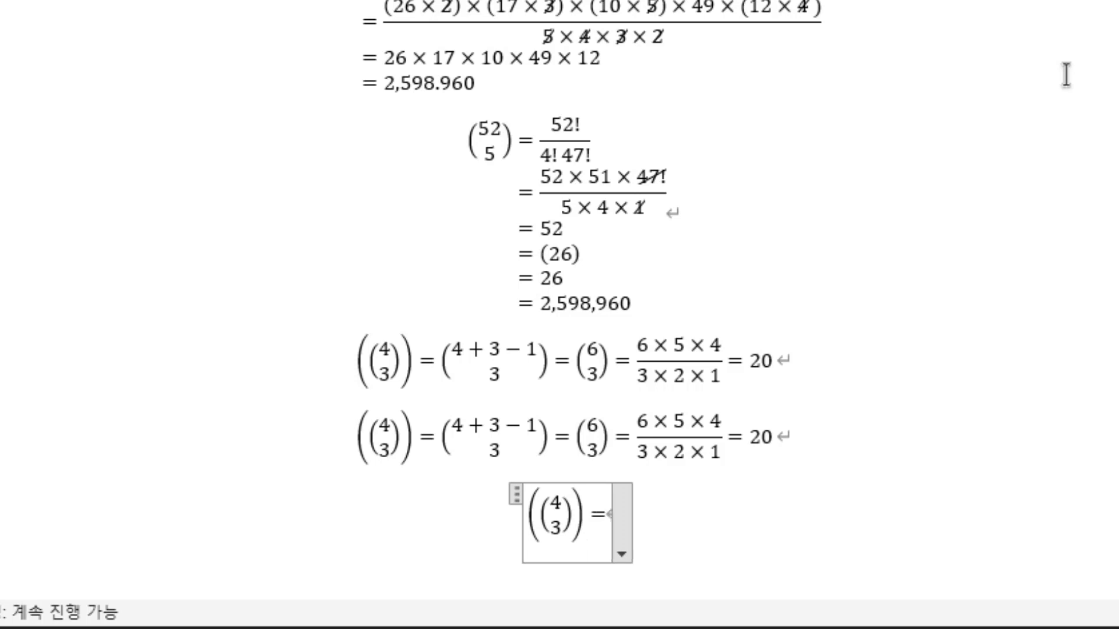
Enter ((4\atop 3)) after the equals sign to build the double-parenthesized 4 over 3 with the atop command
text(()
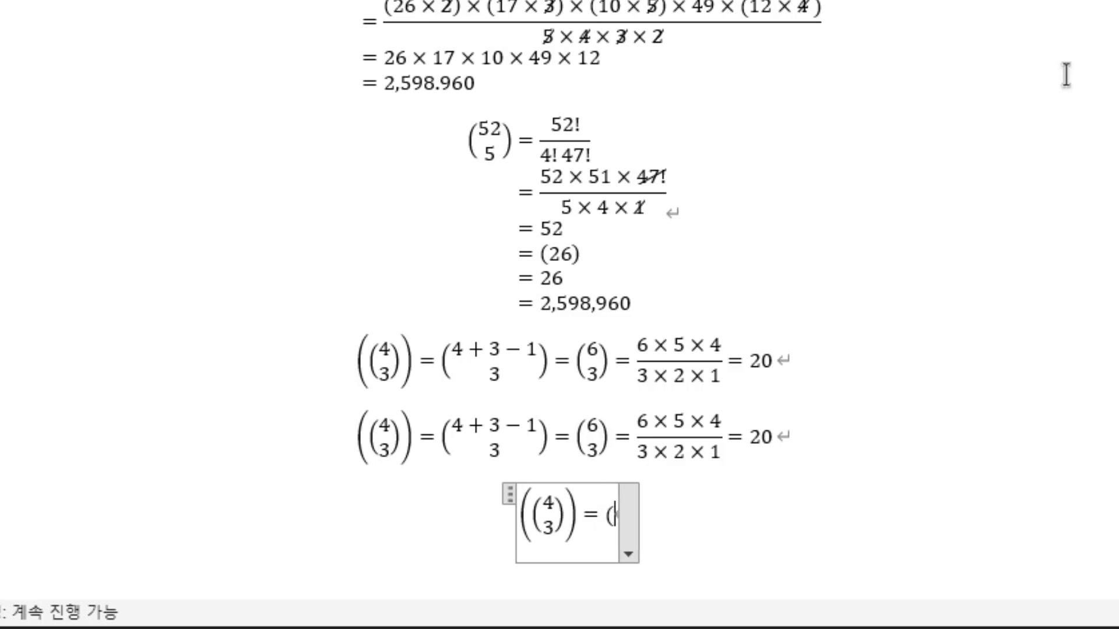
text((4)
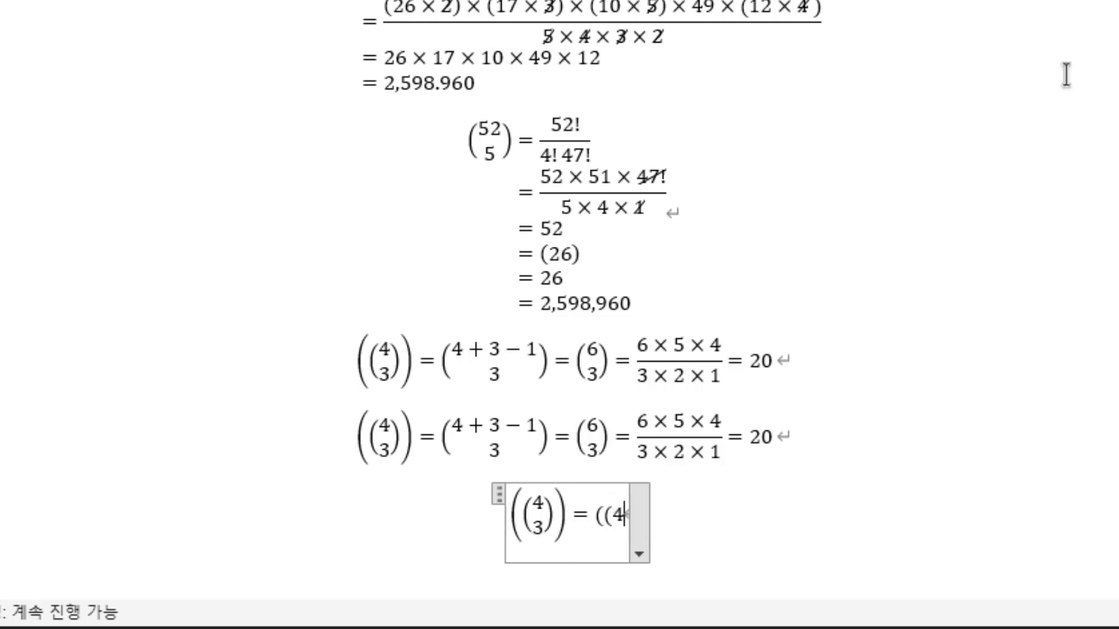
text(\)
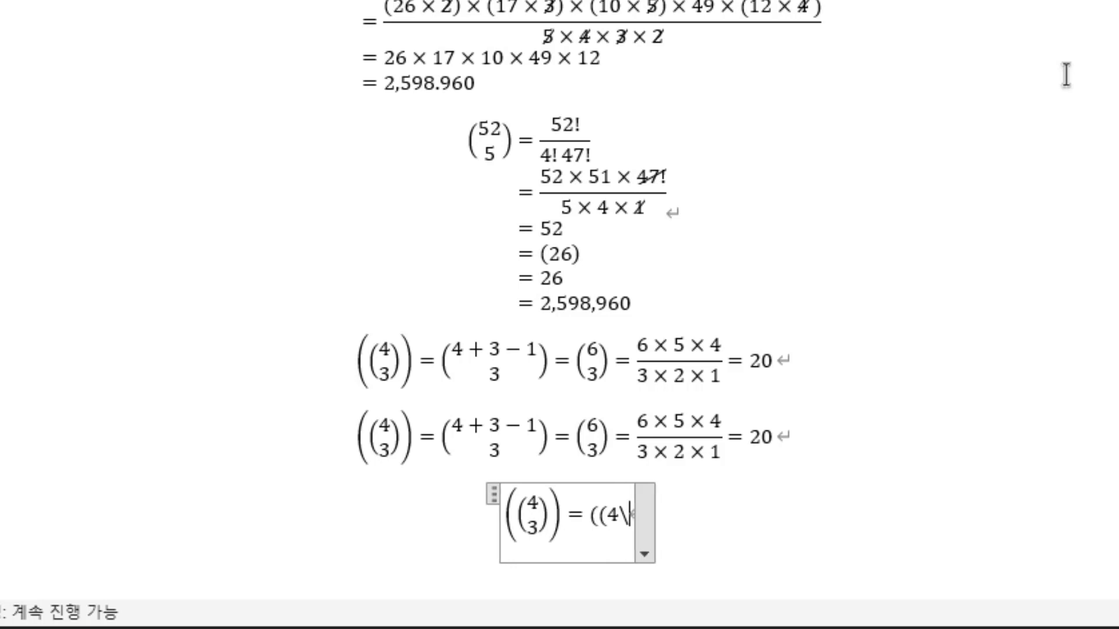
text(atop)
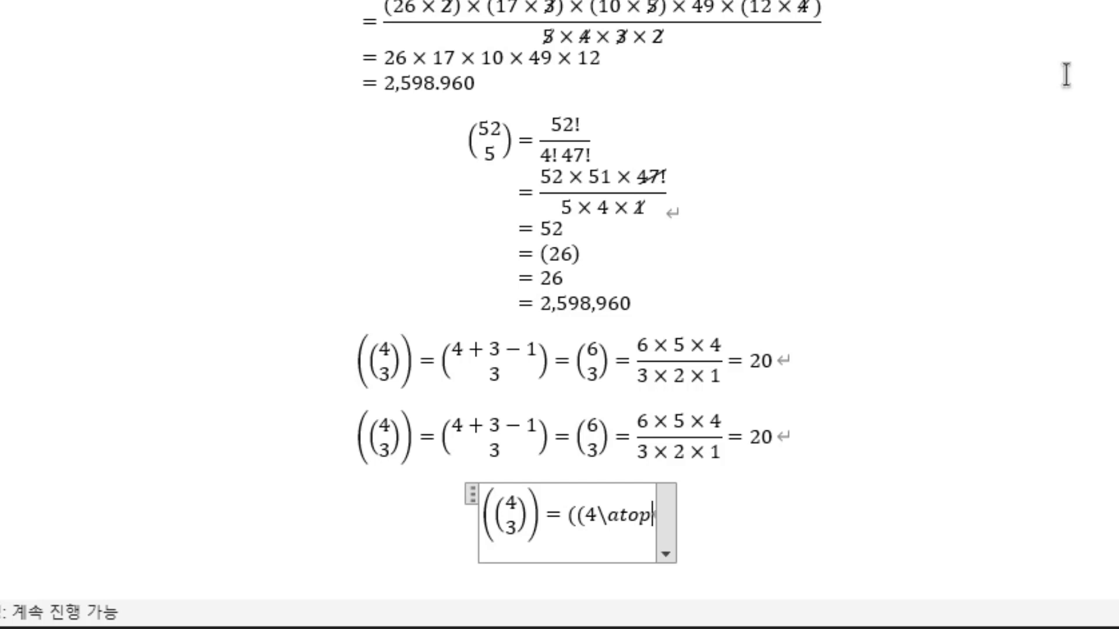
key(BackSpace)
key(BackSpace)
key(BackSpace)
key(BackSpace)
key(BackSpace)
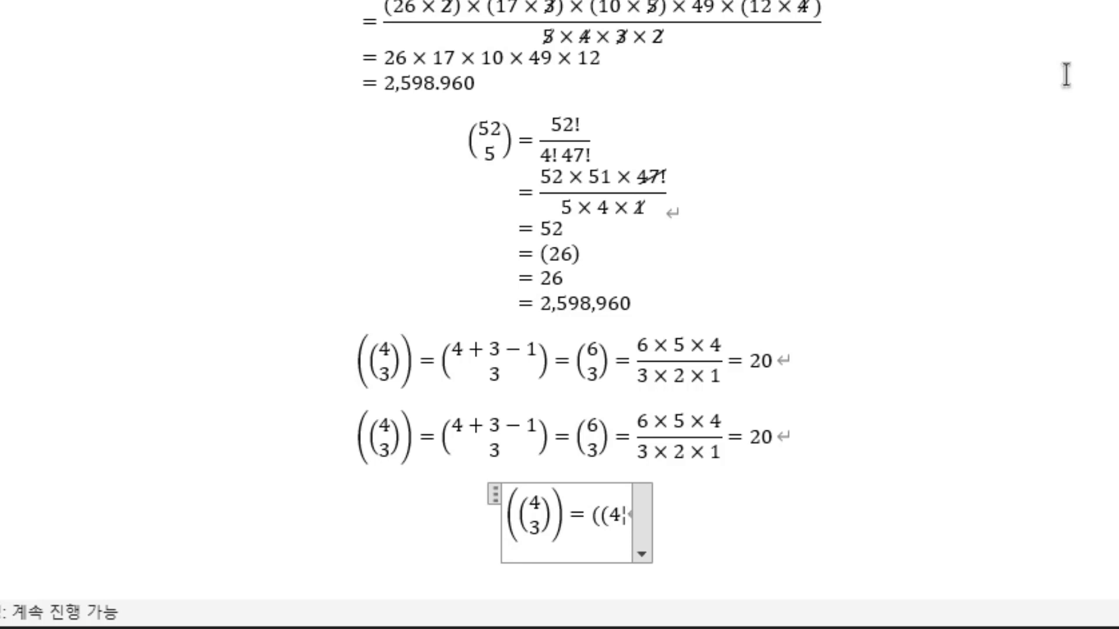
text(3)
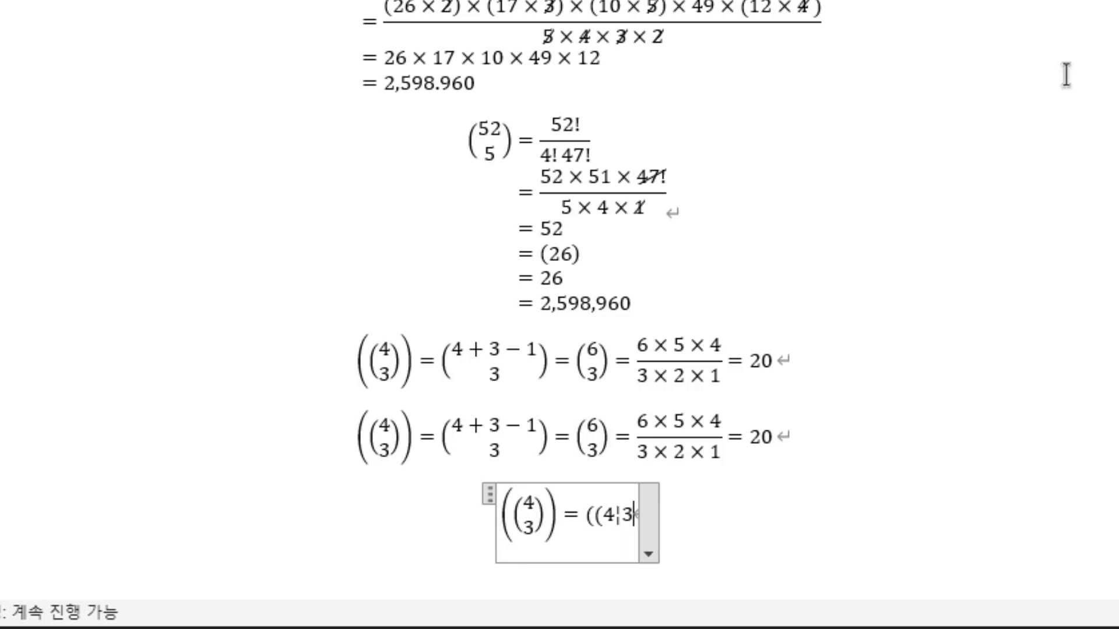
text()))
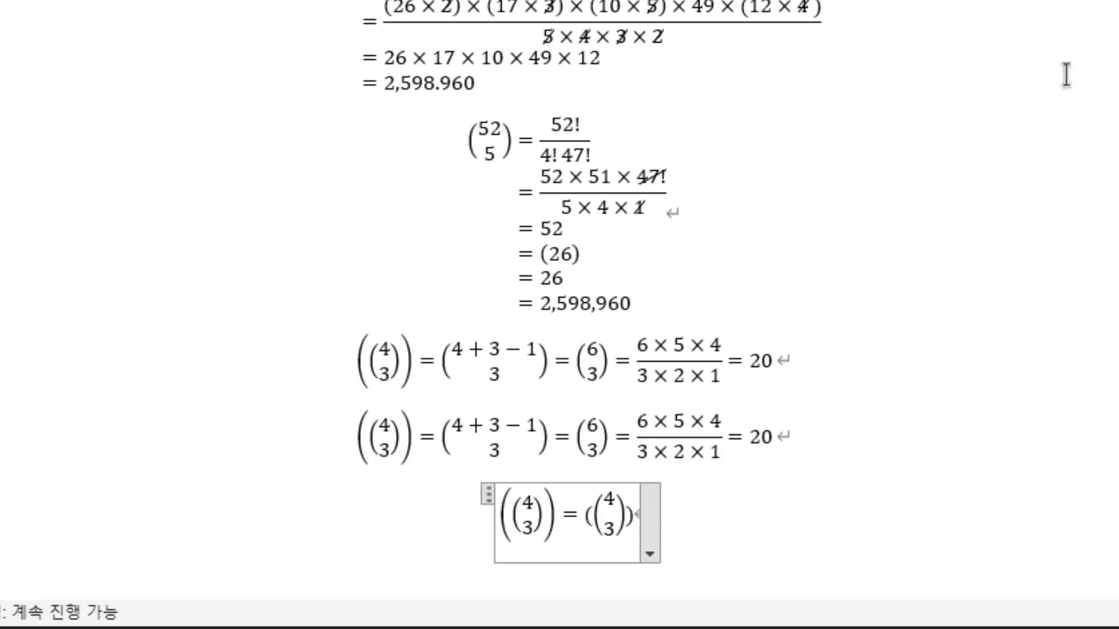
key(space)
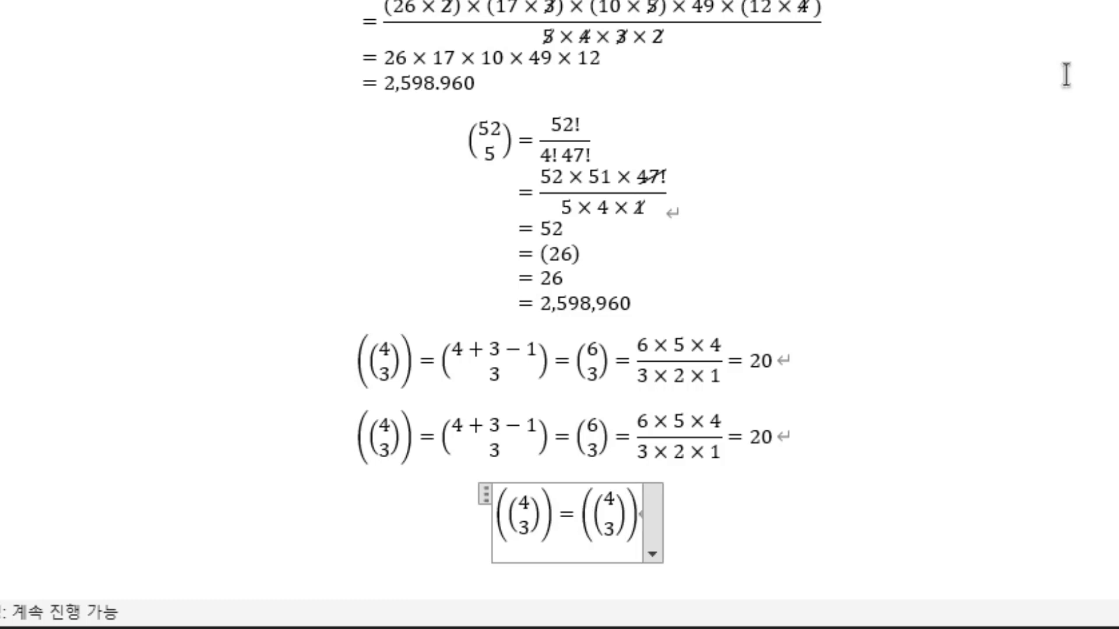
Add a space after the last equation to make it inline, and remove it to restore the centred display layout
scroll(959, 82, down, 4)
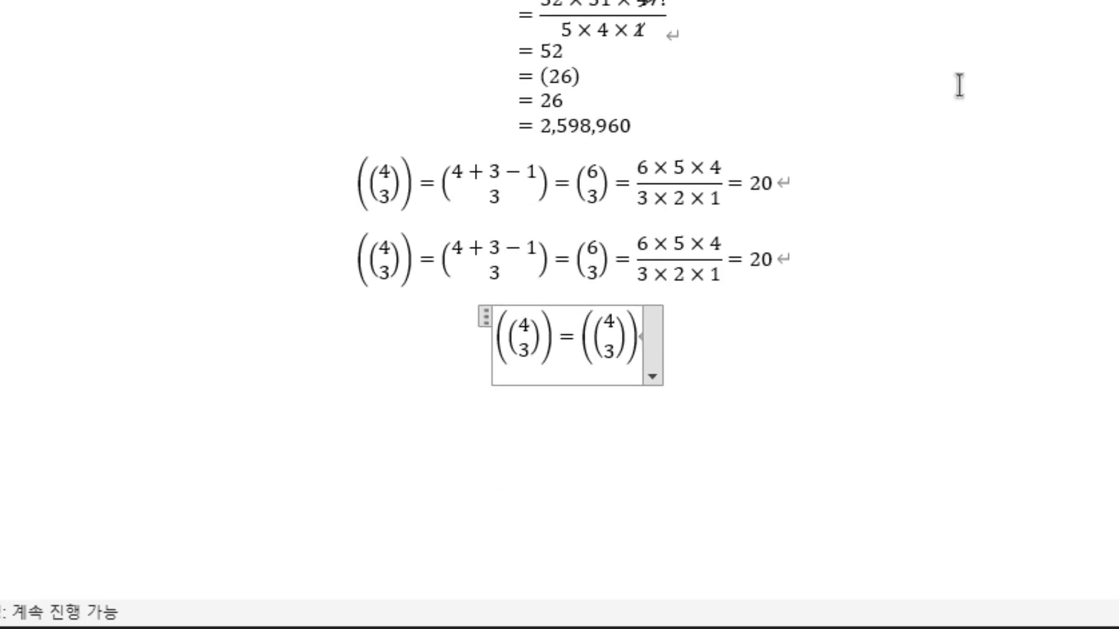
click(854, 334)
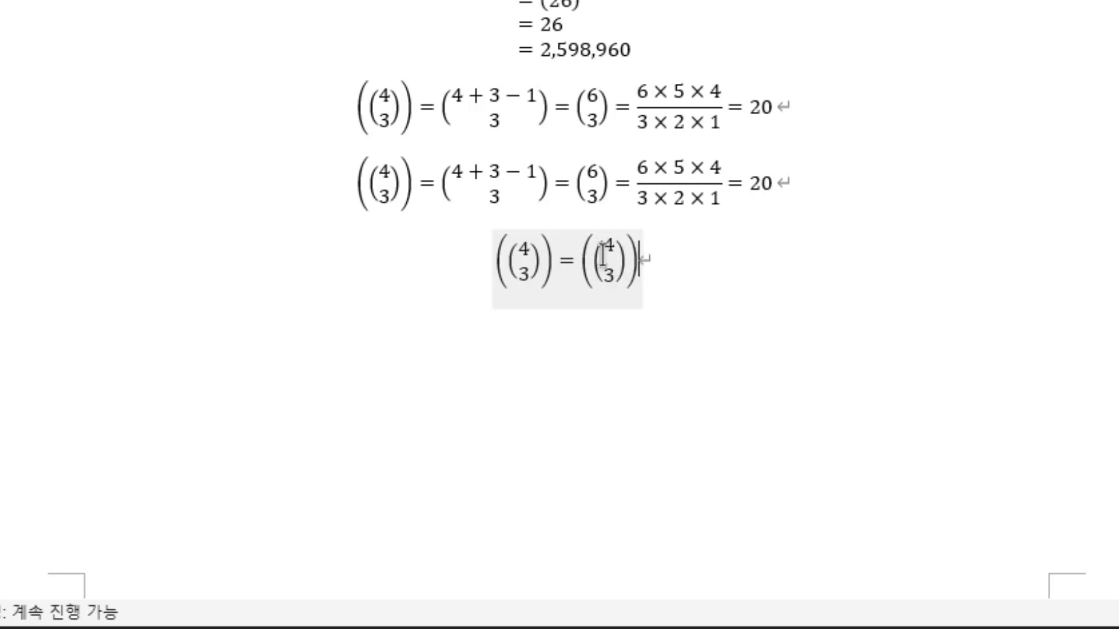
click(654, 283)
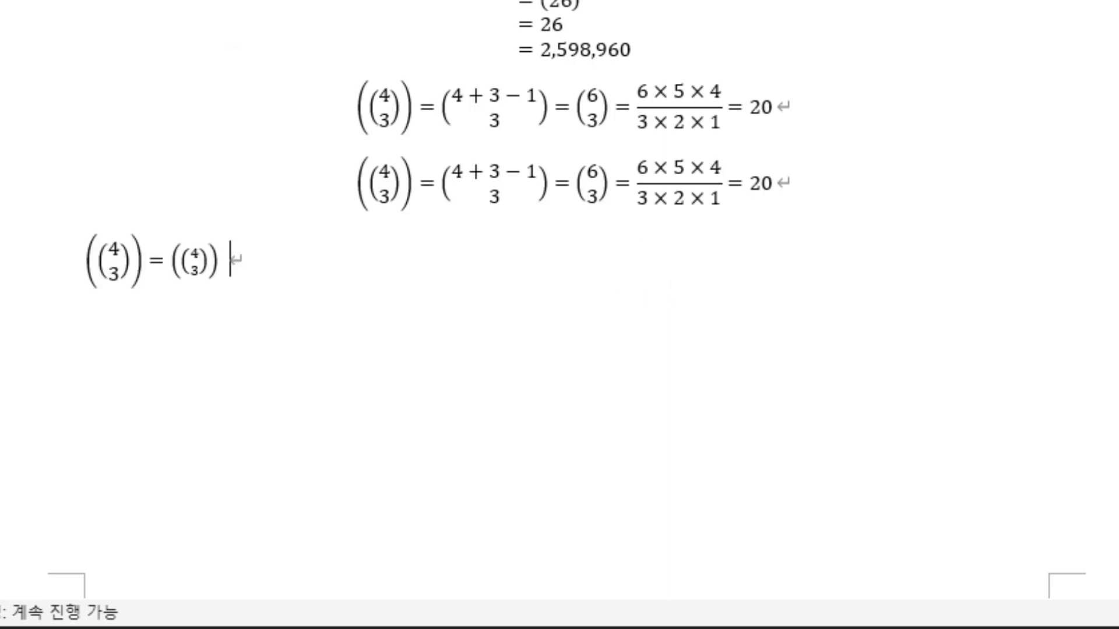
key(BackSpace)
click(720, 259)
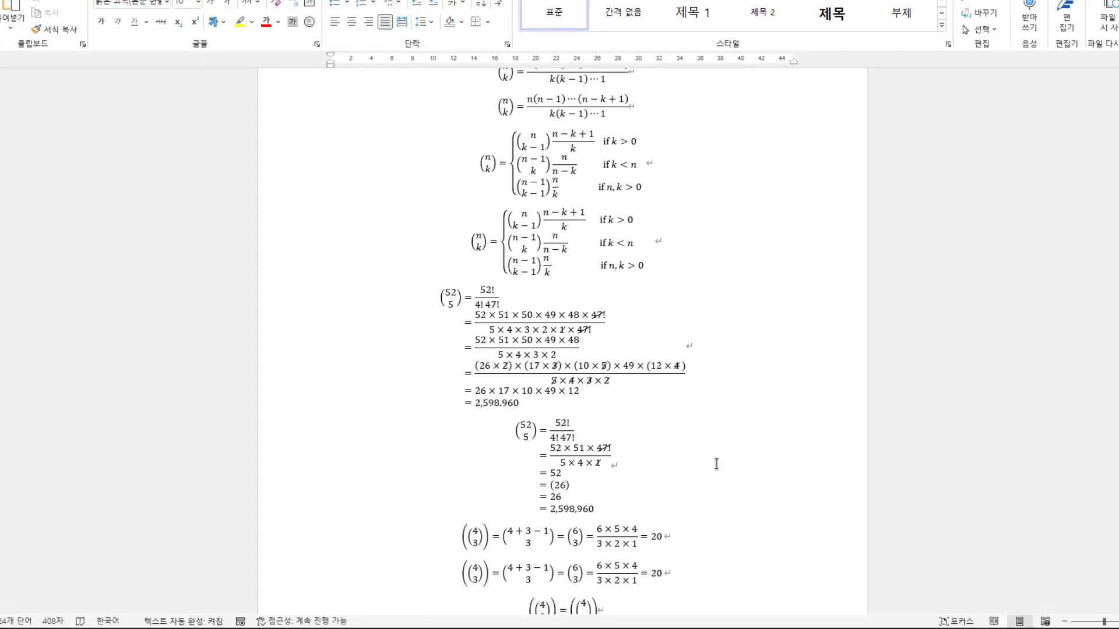
scroll(702, 479, down, 1)
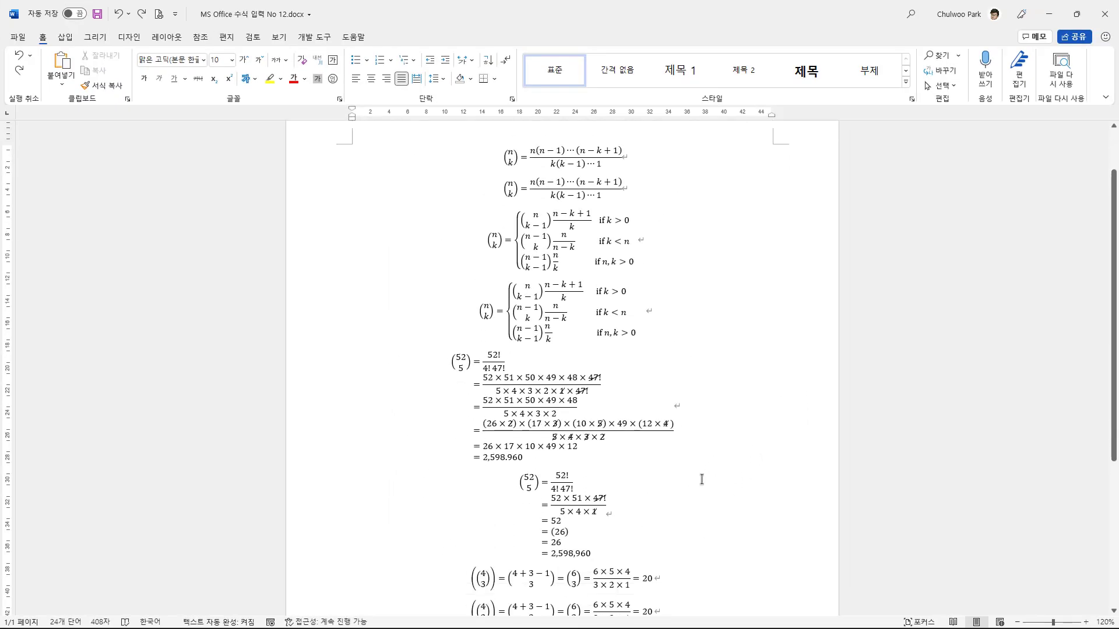